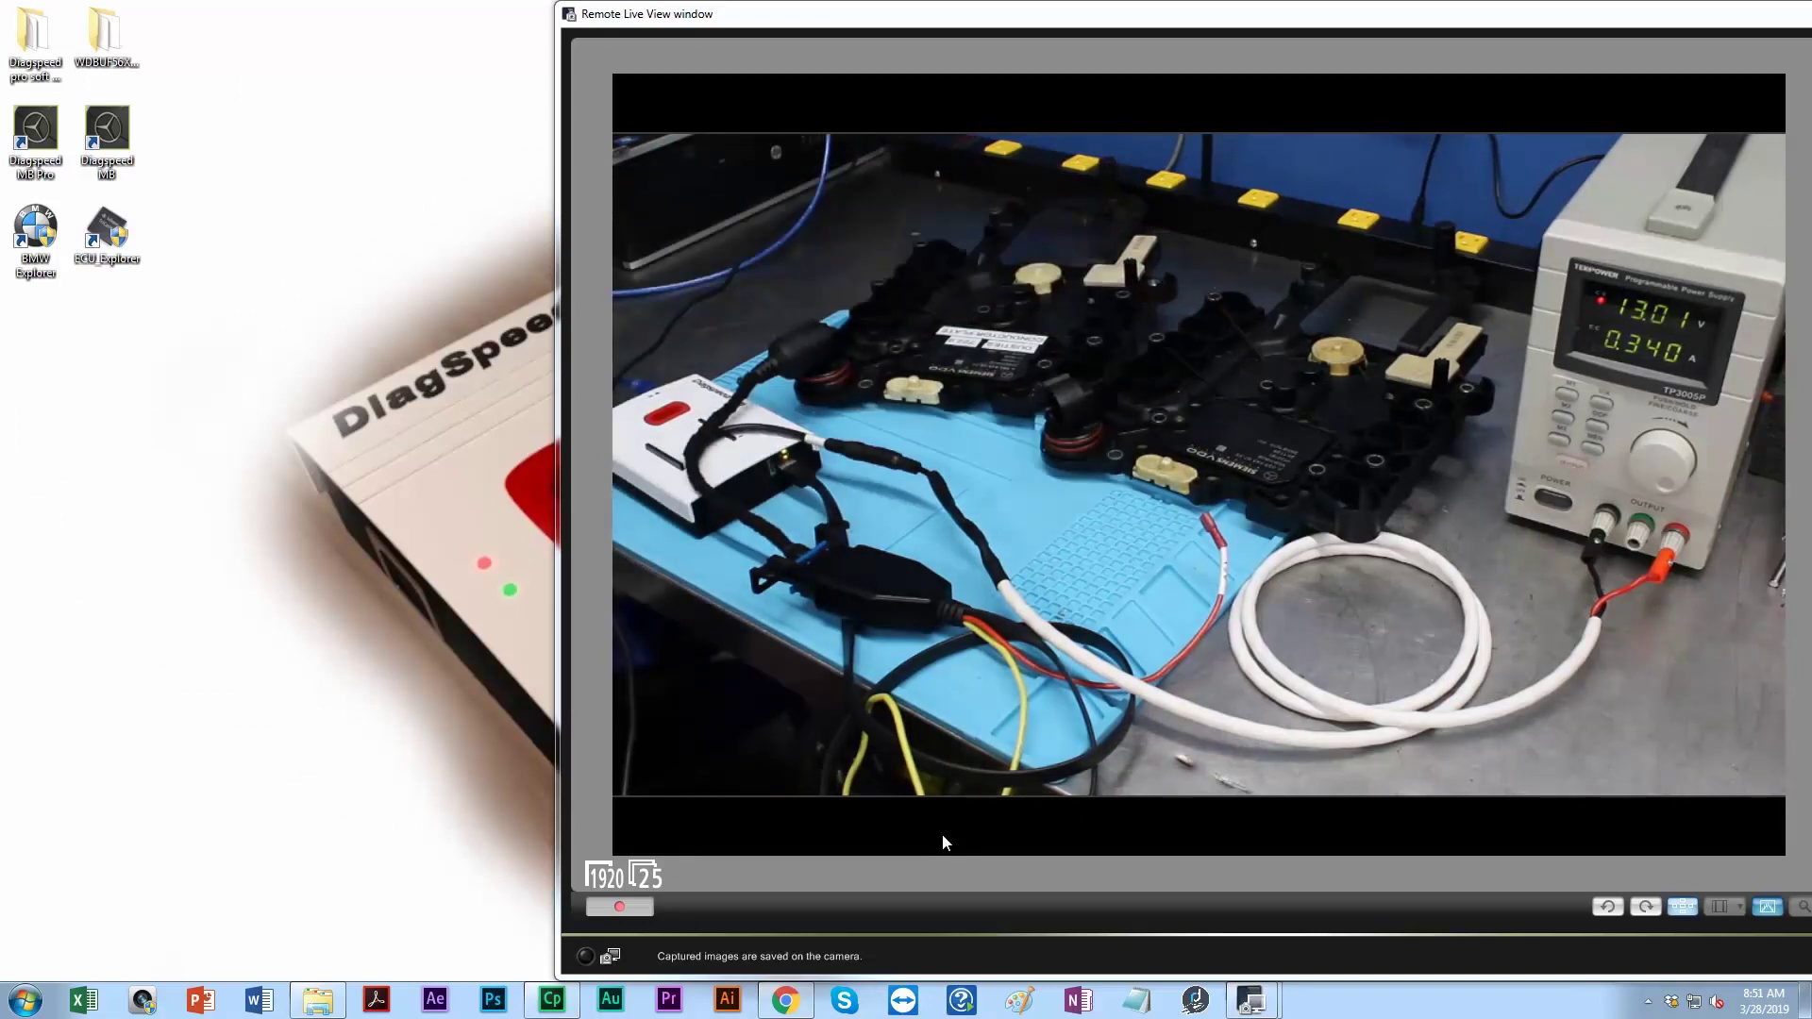
Launch Diagspeed MB Pro, place its window beside the camera view, and read the data of the connected 7G W164 module
double_click(37, 129)
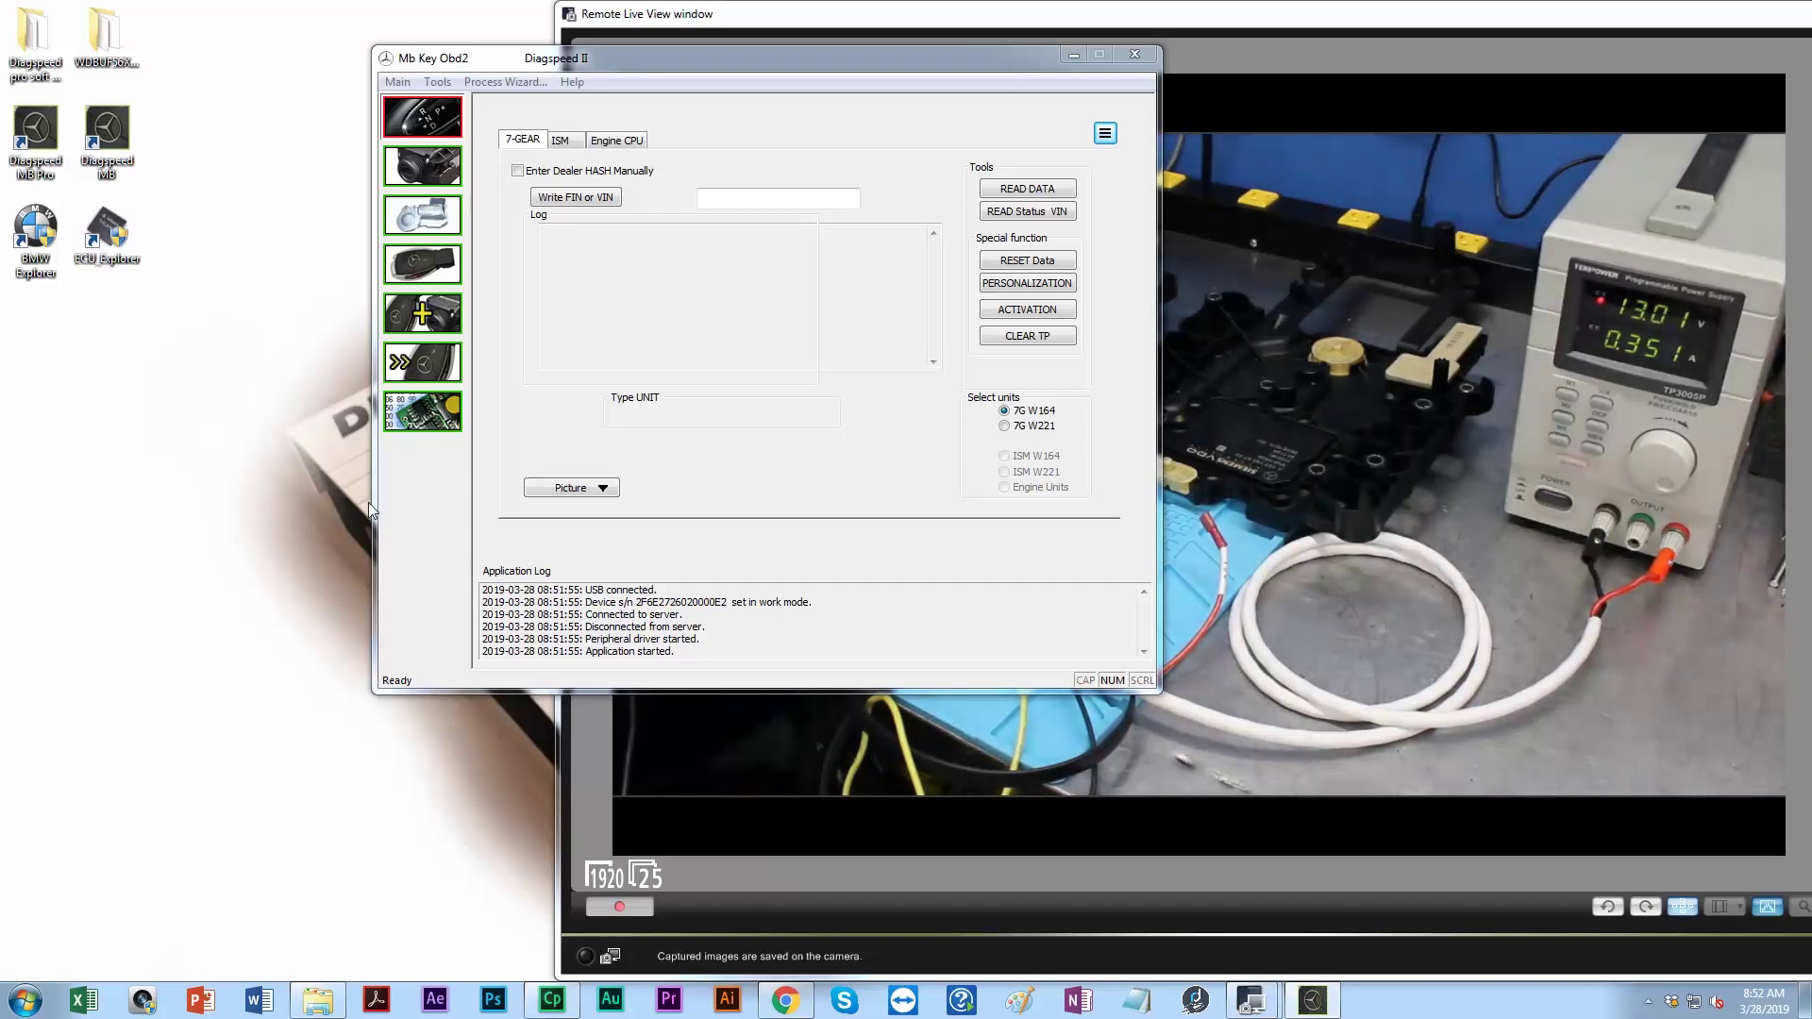
left_click_drag(722, 61, 359, 66)
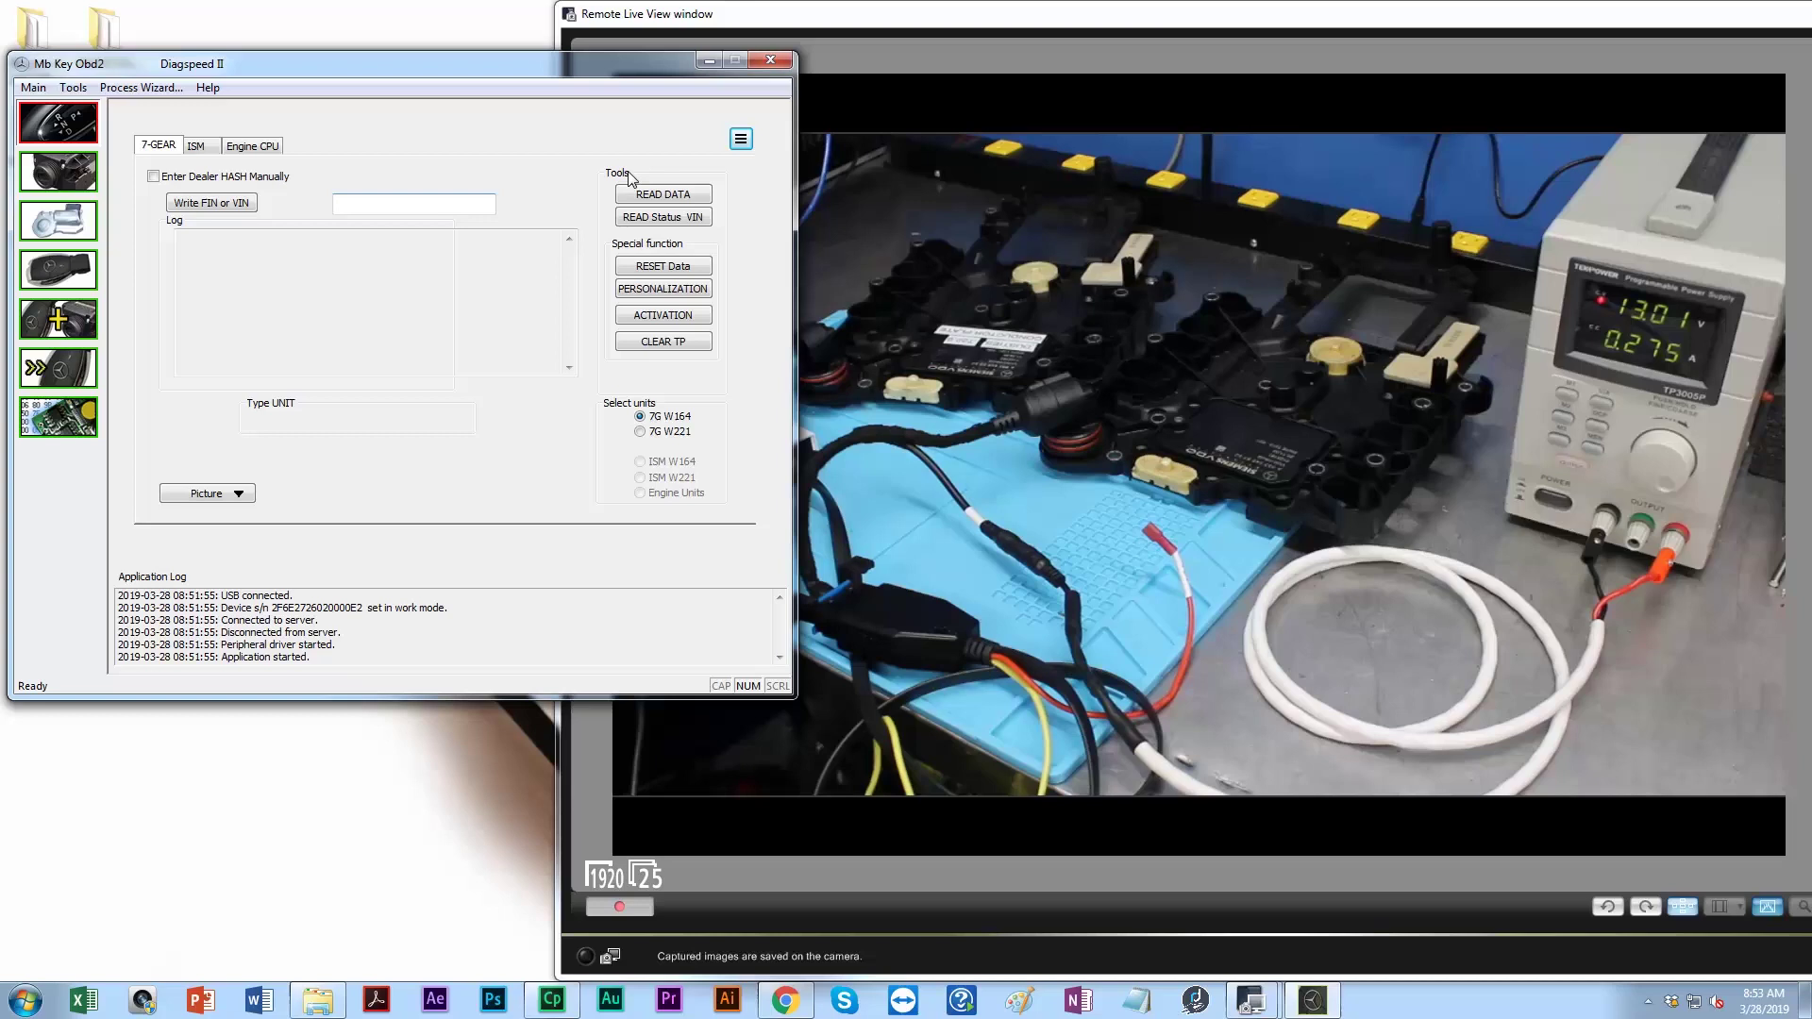
left_click(685, 196)
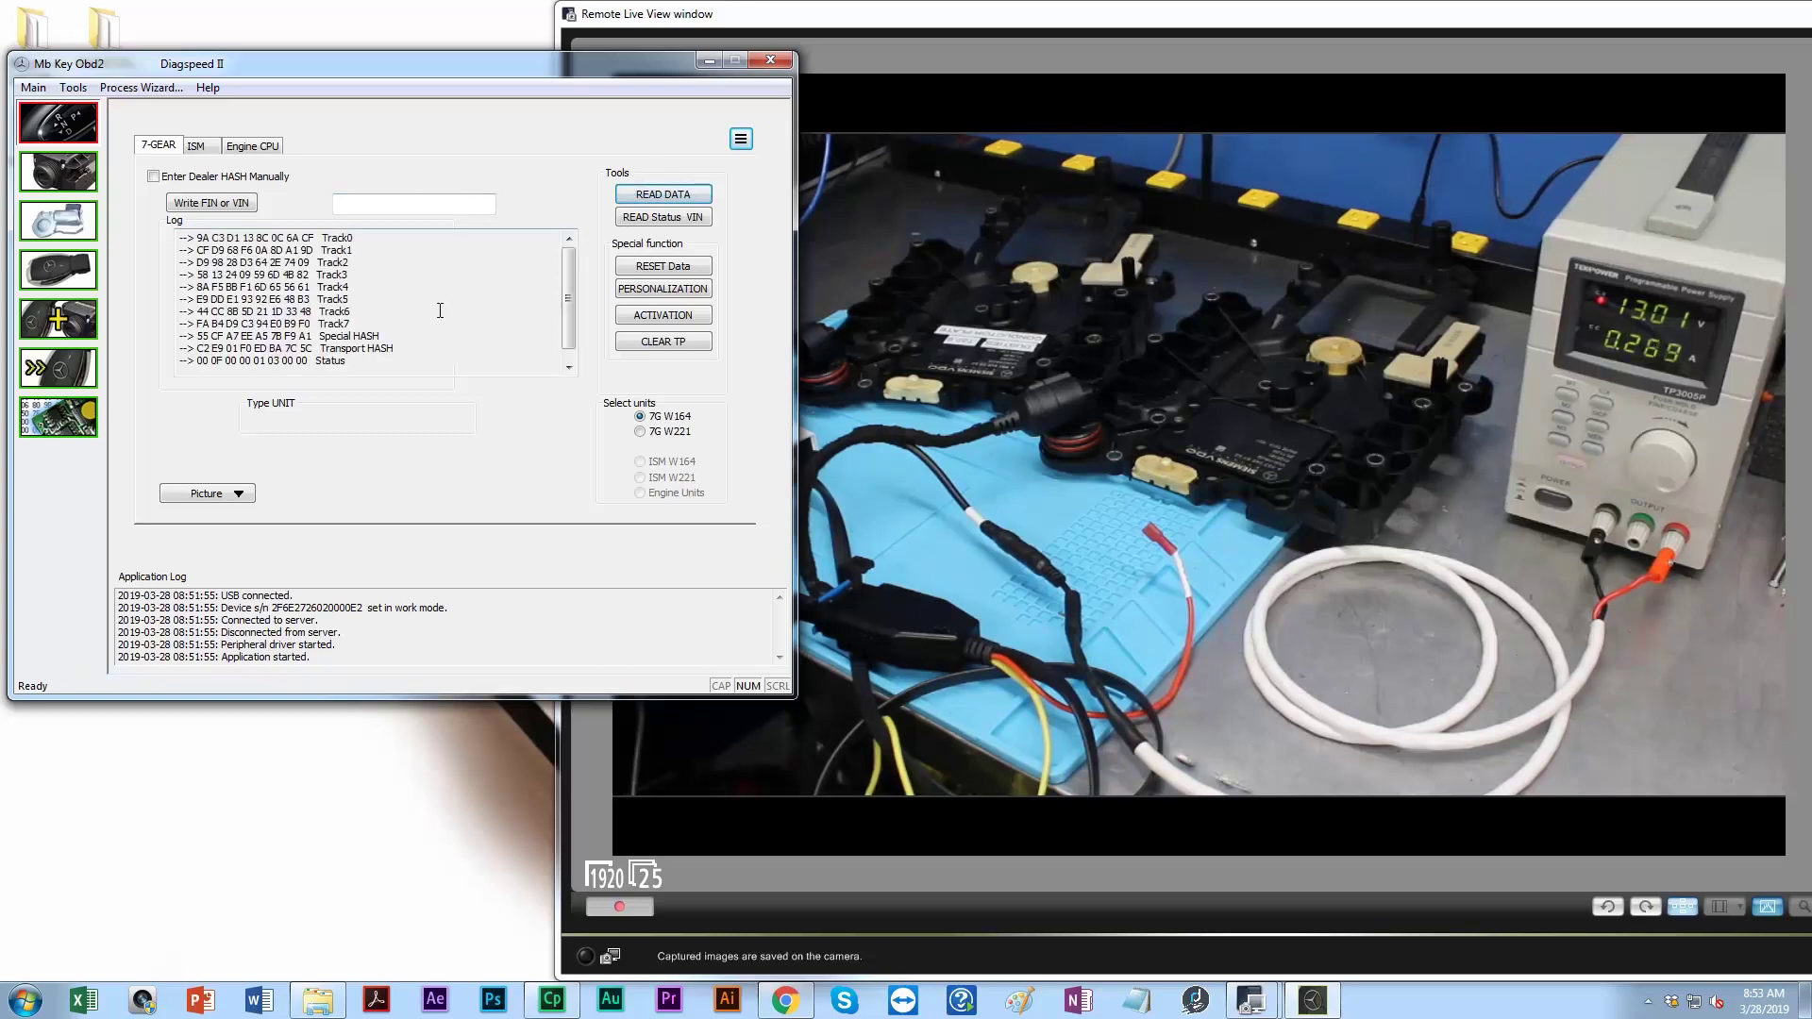
left_click_drag(197, 237, 390, 333)
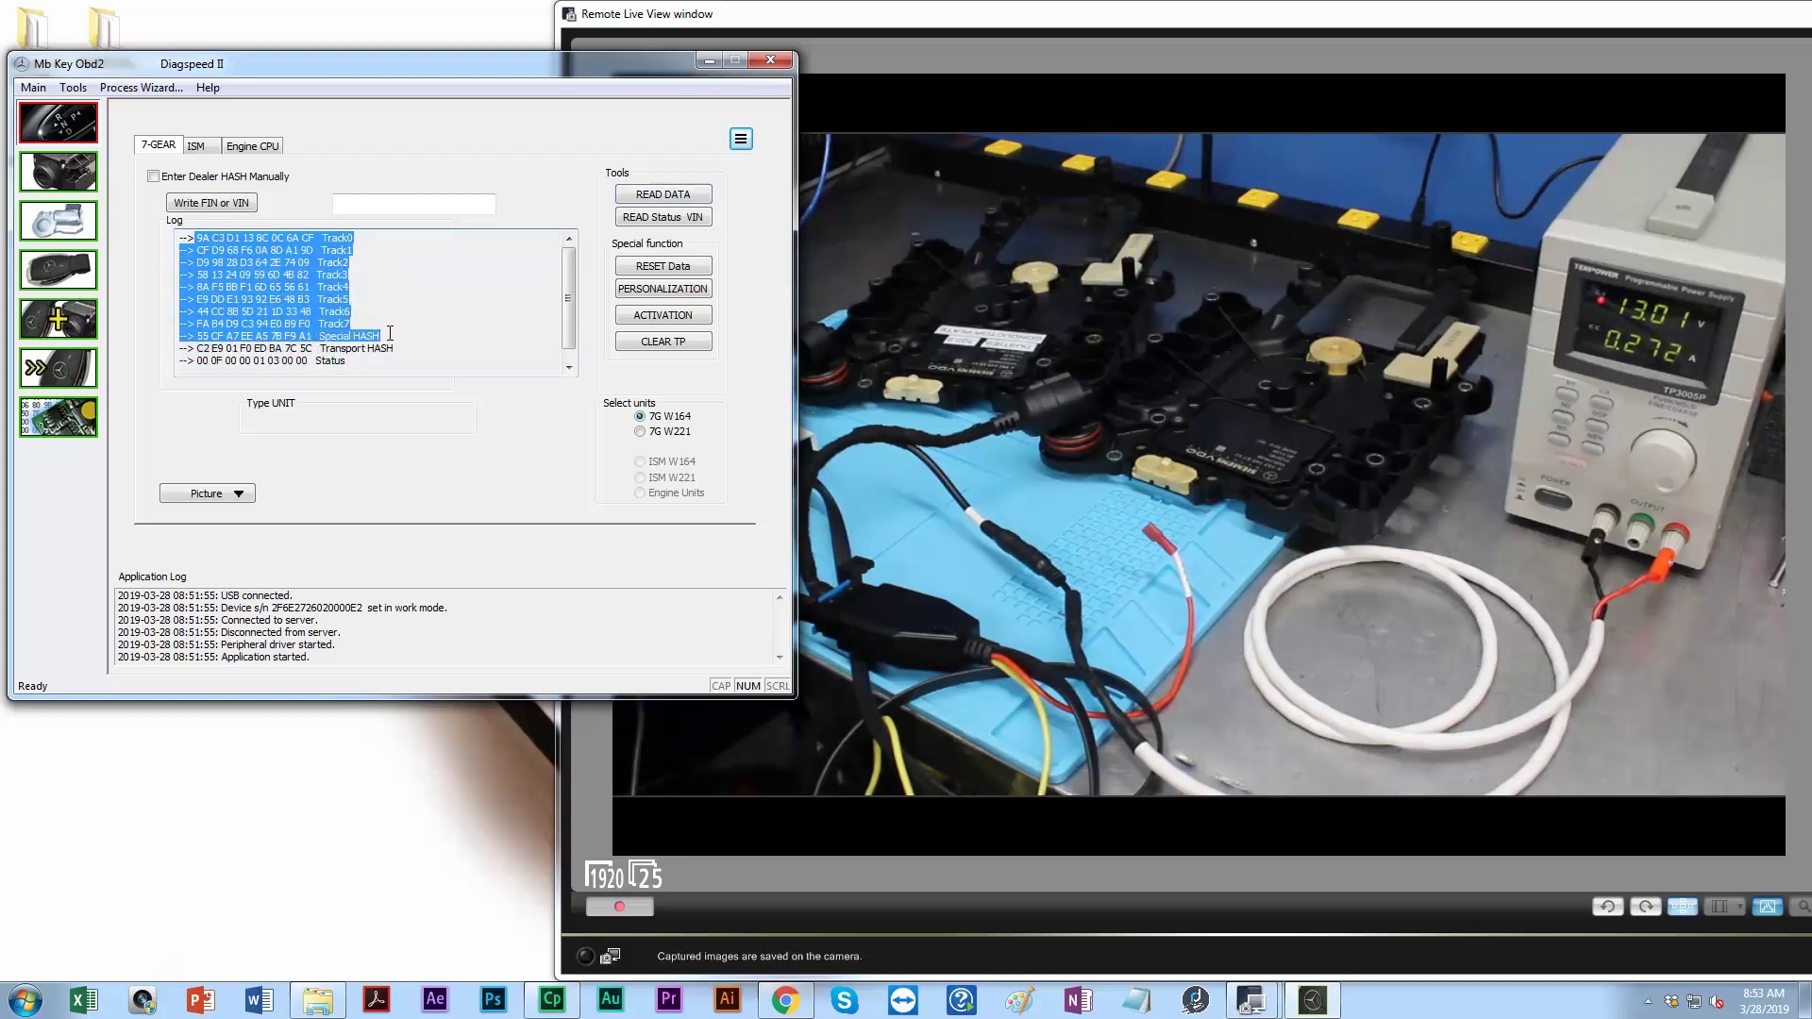
Read the module's status and VIN, review the status flags, and copy the VIN code from the log
left_click(668, 219)
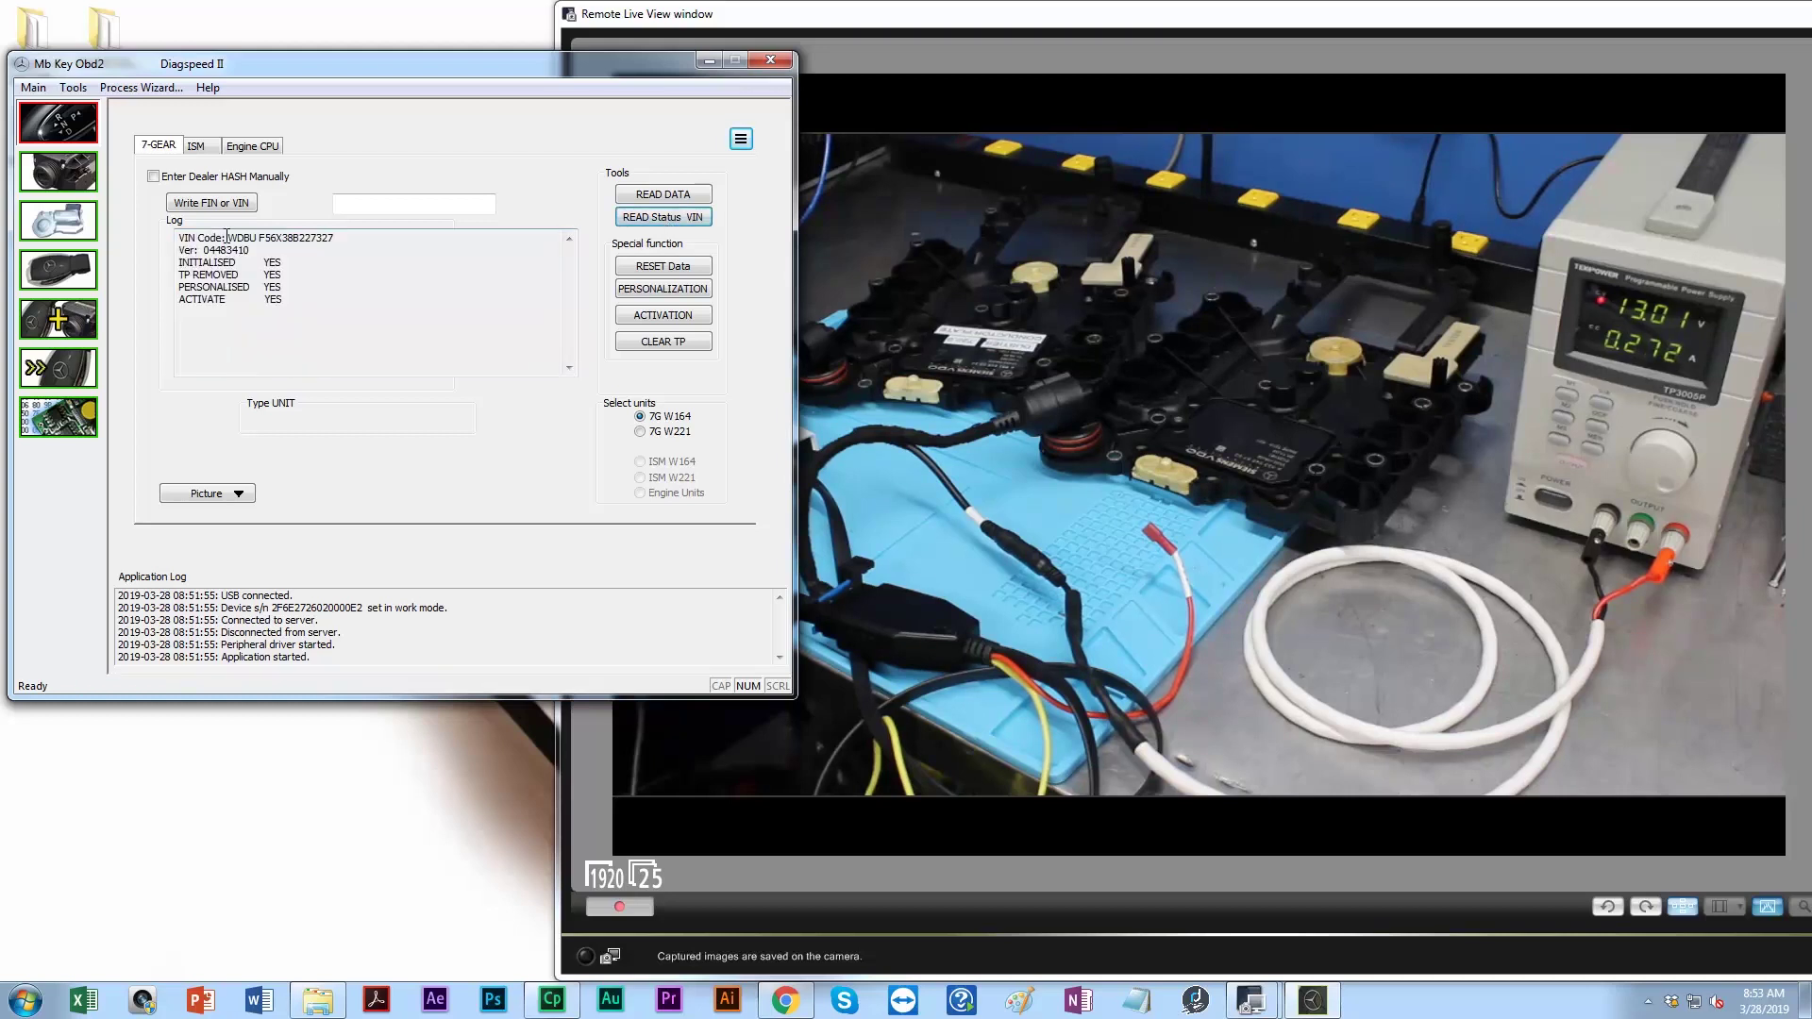
left_click_drag(230, 237, 305, 307)
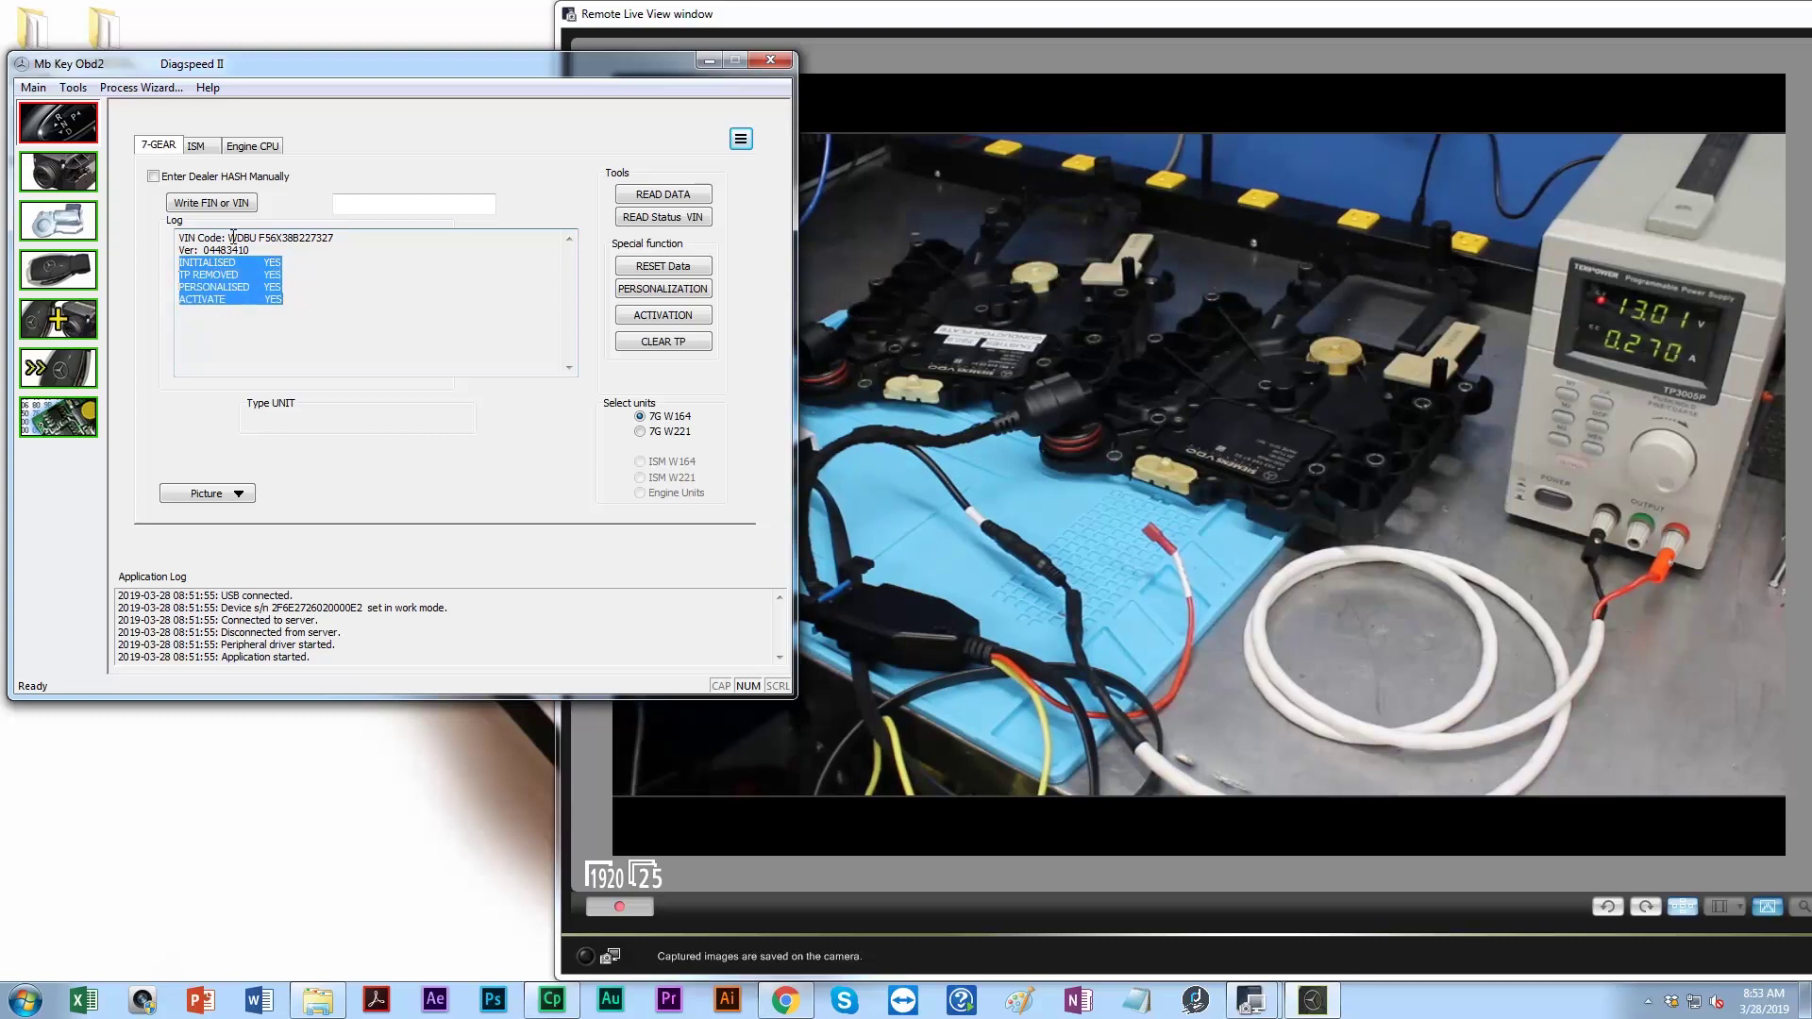
left_click_drag(230, 237, 328, 237)
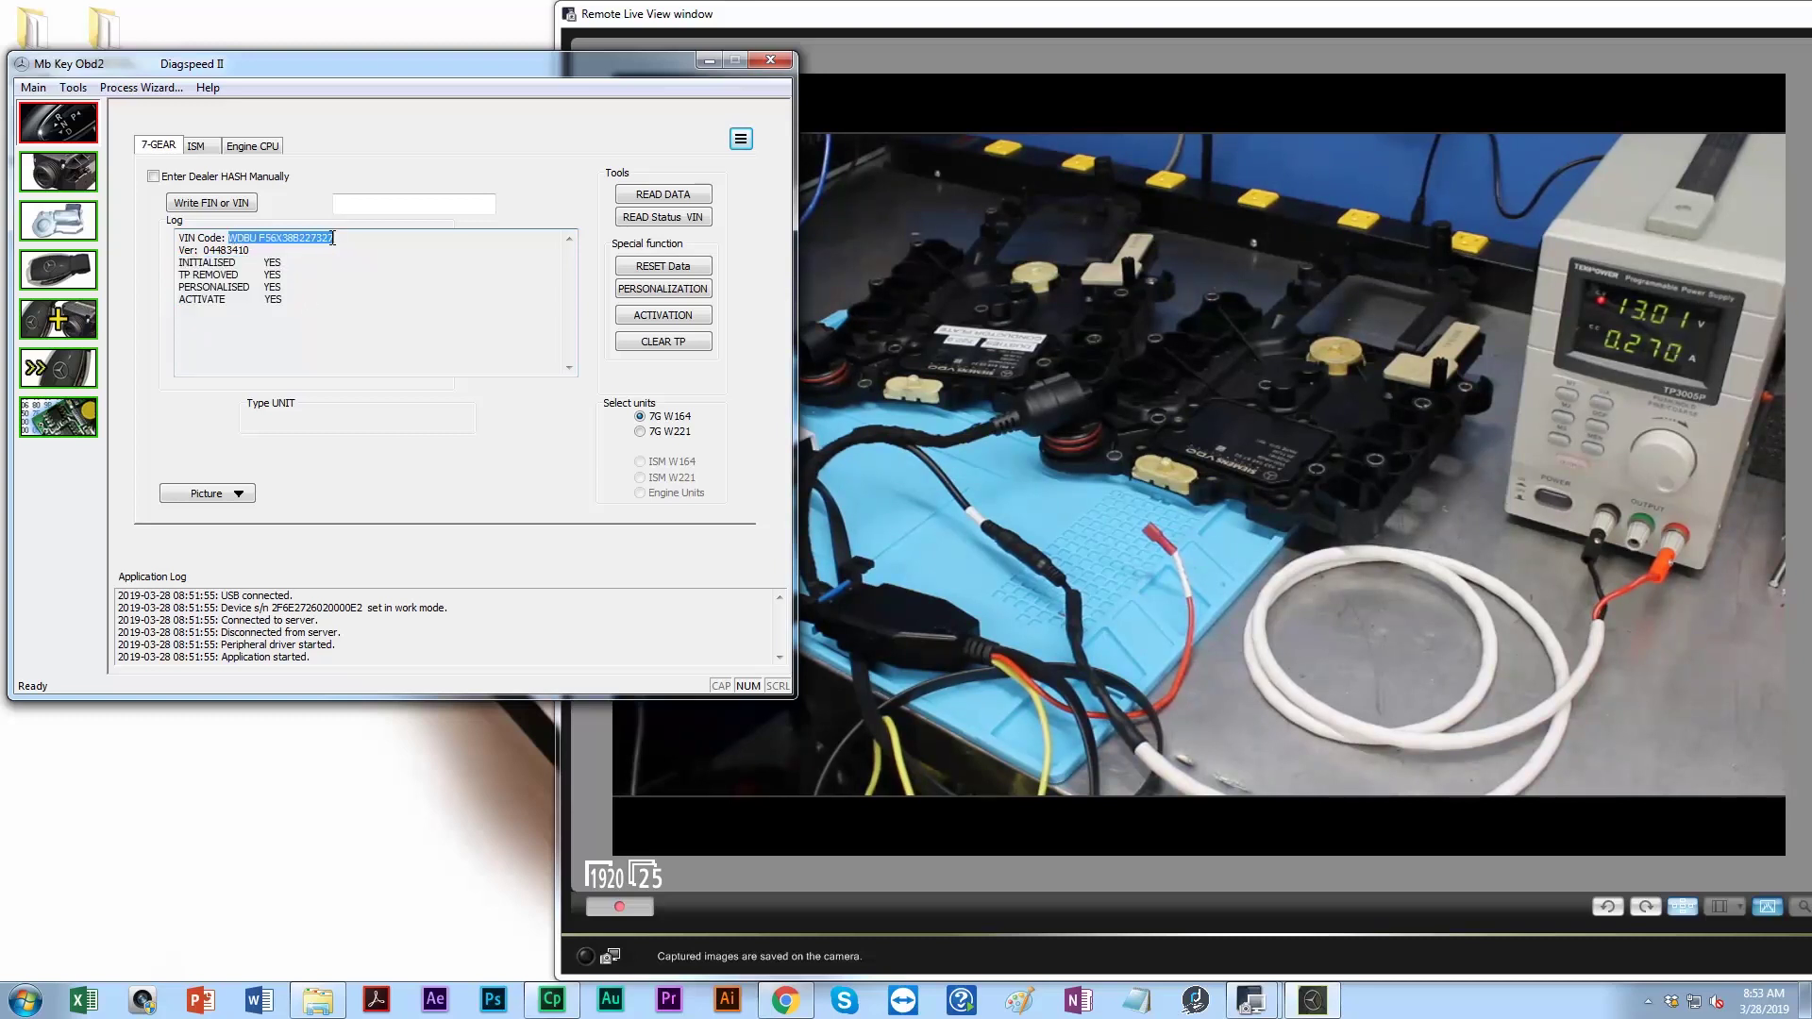
right_click(328, 237)
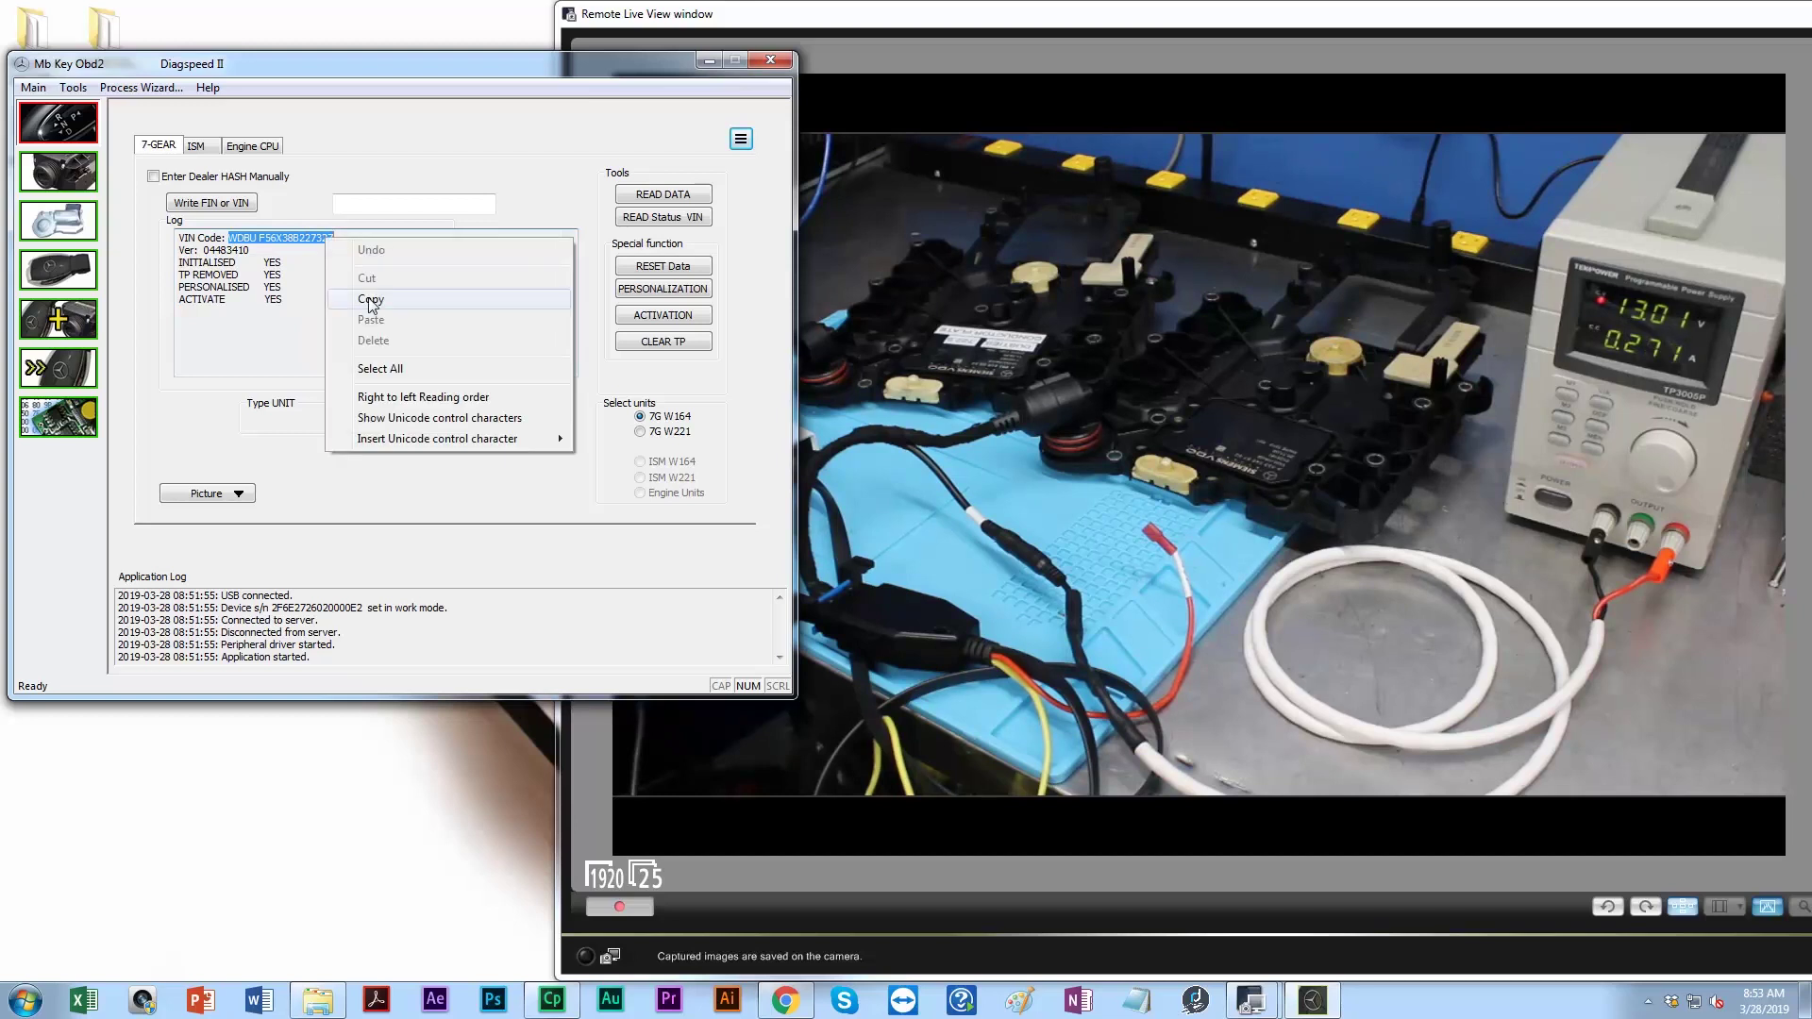
left_click(359, 285)
Create a new text document on the desktop, keeping its default name
left_click(161, 772)
right_click(118, 752)
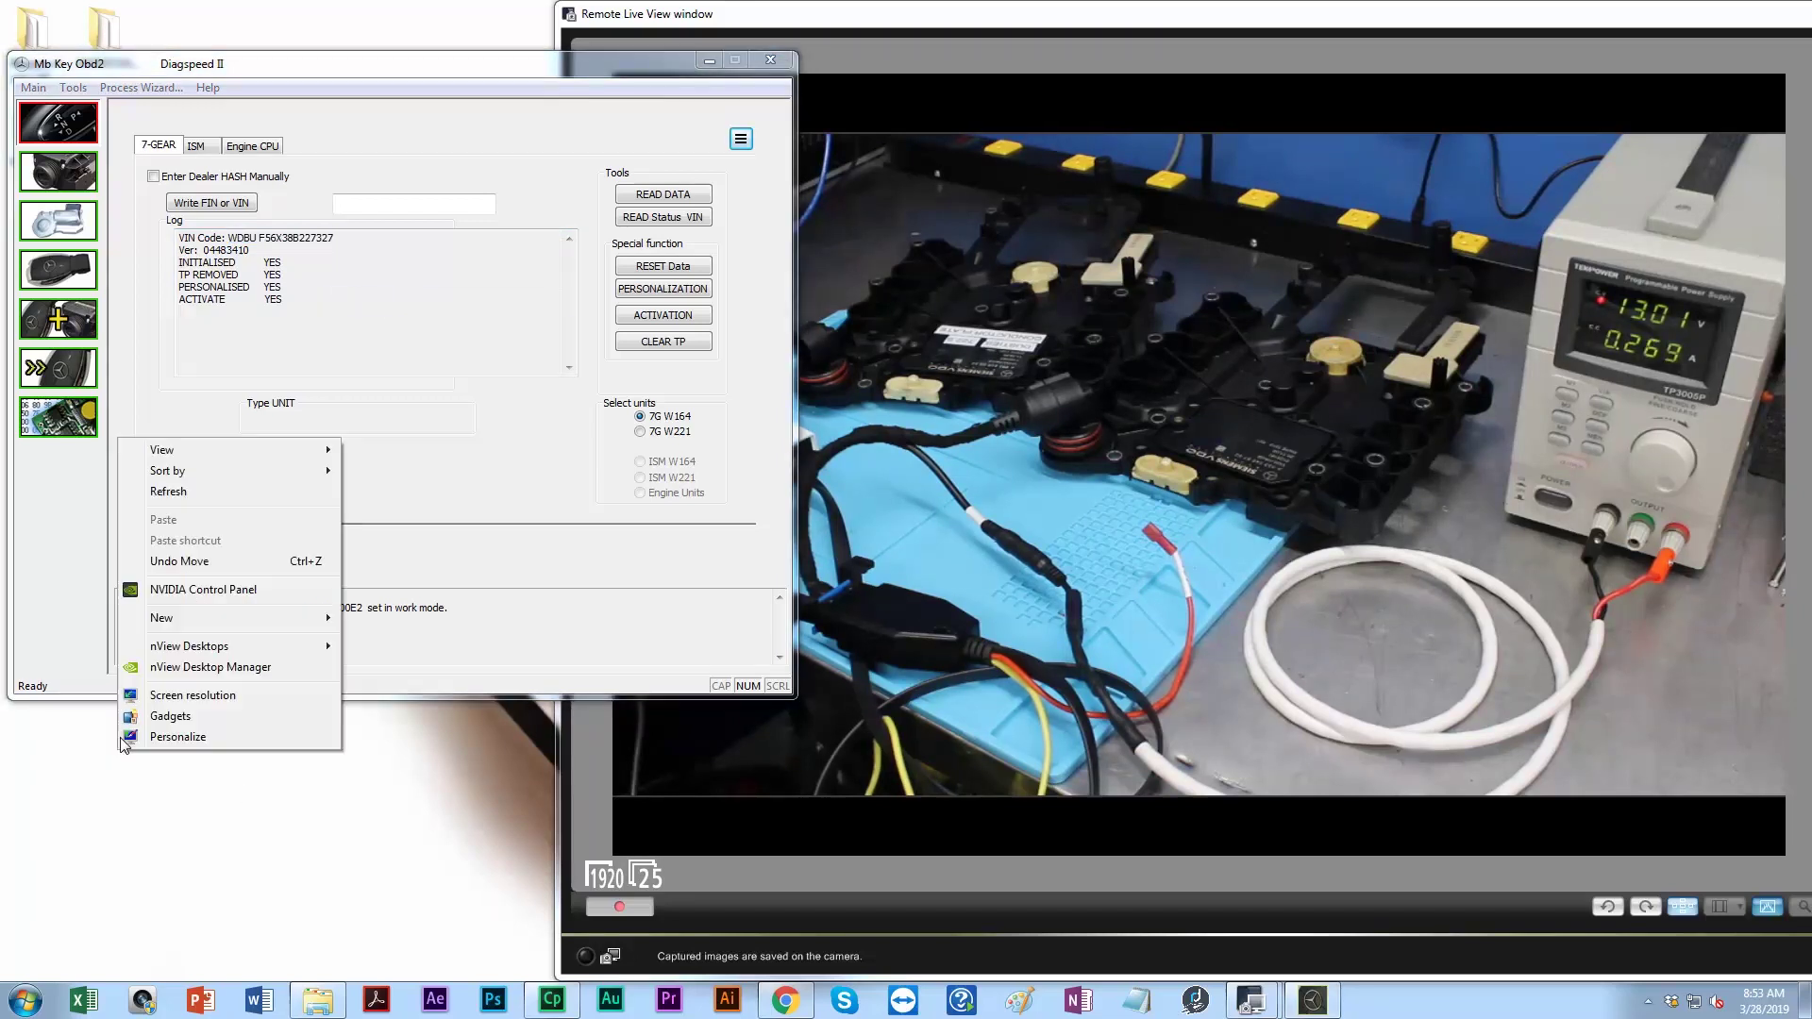
mouse_move(186, 625)
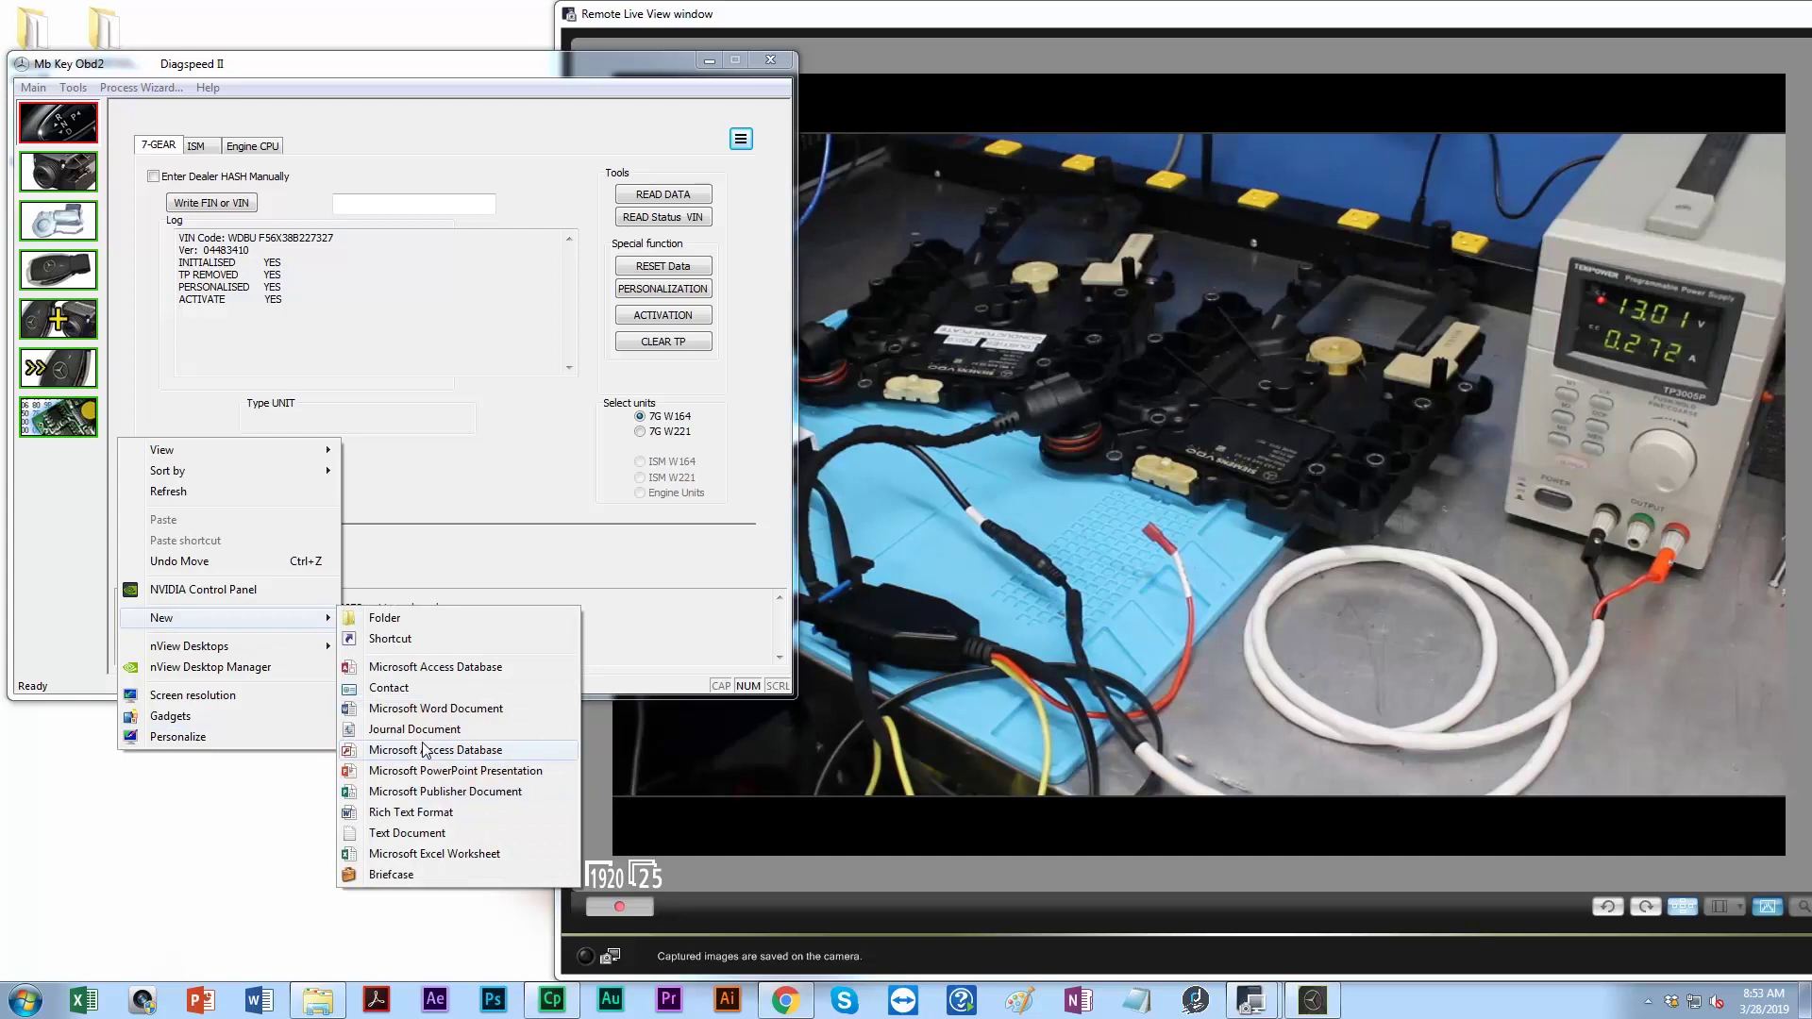
left_click(401, 832)
key("Return")
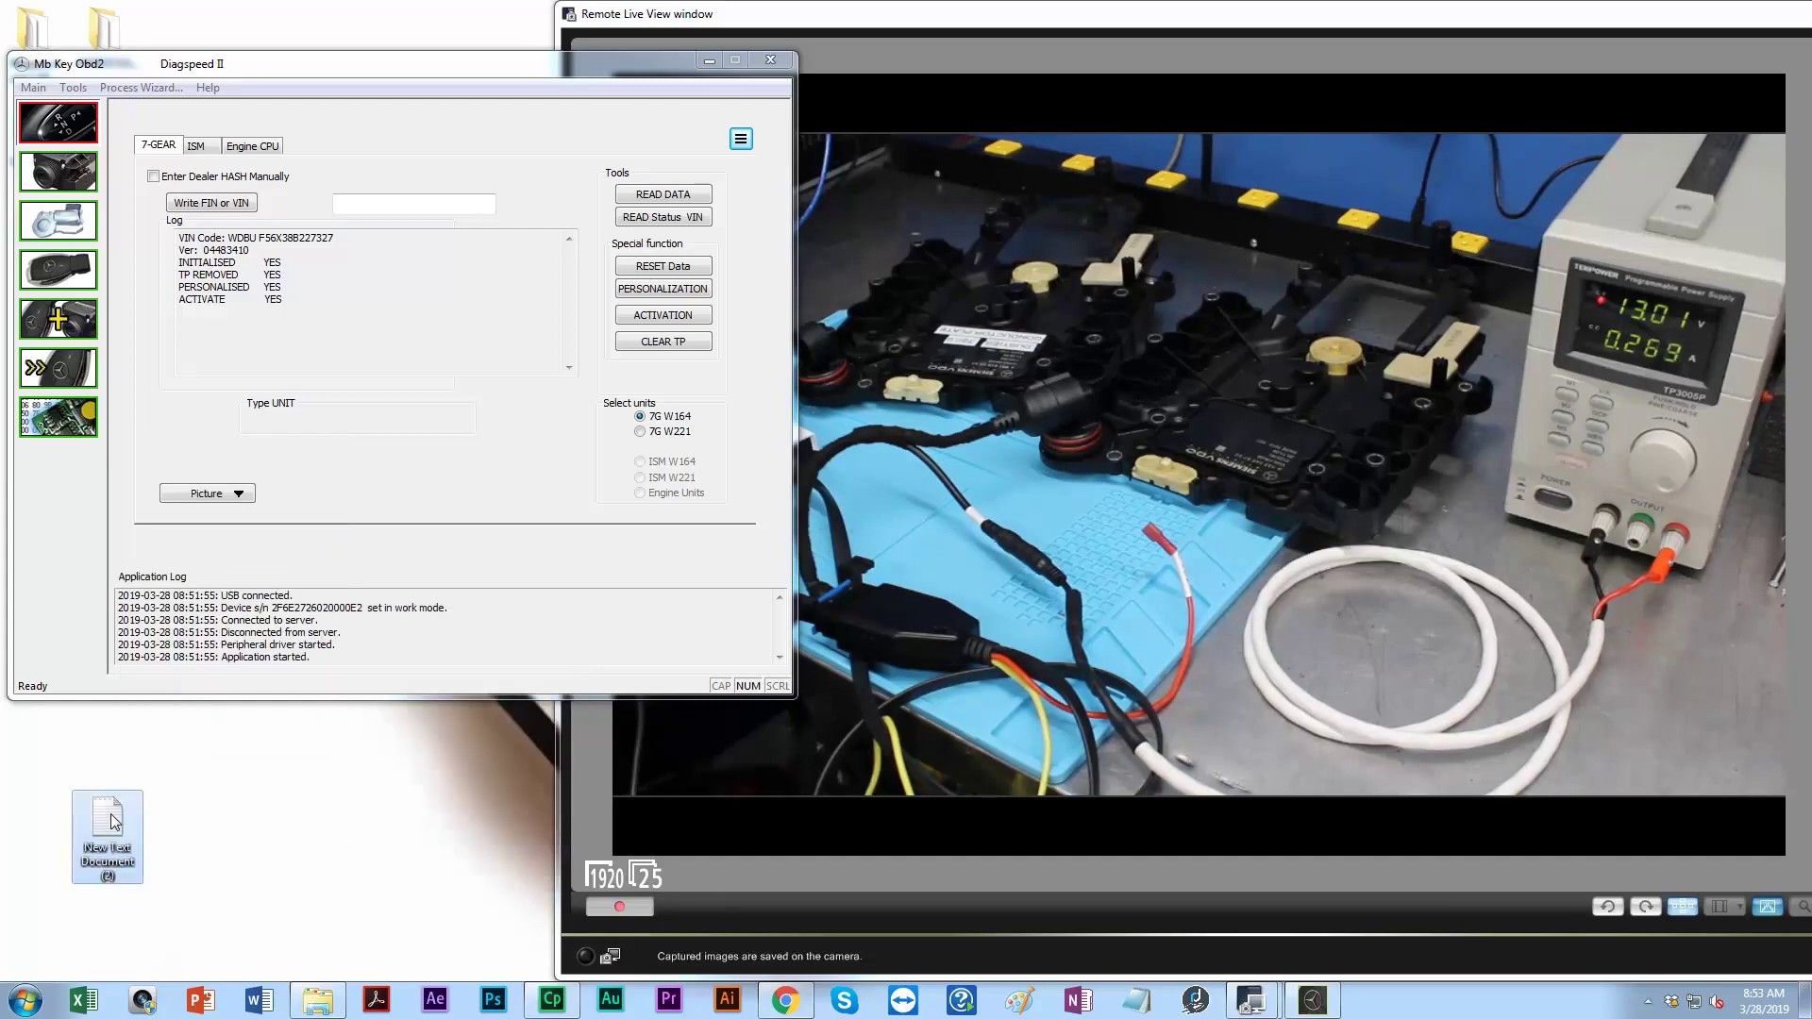
Paste the VIN into the new text document, place its window below the diagnostic tool, and remove the space within the VIN
double_click(126, 819)
right_click(772, 514)
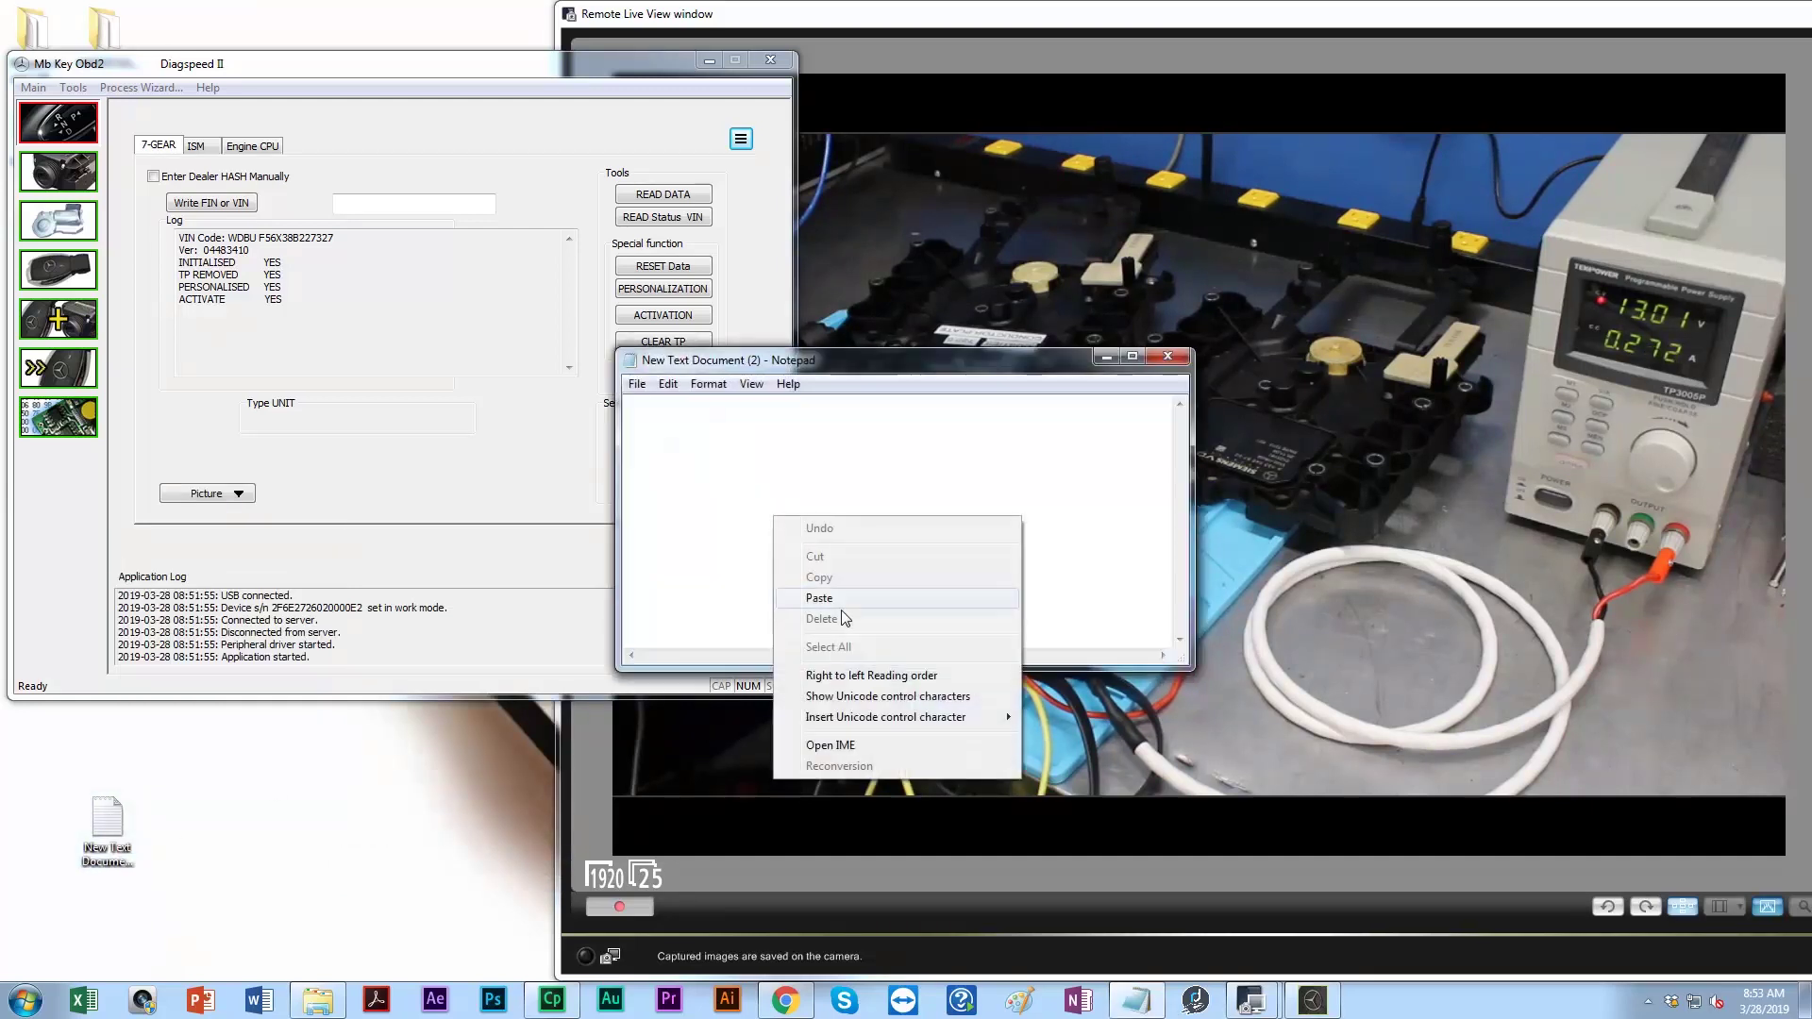
left_click(849, 600)
left_click_drag(984, 376, 396, 739)
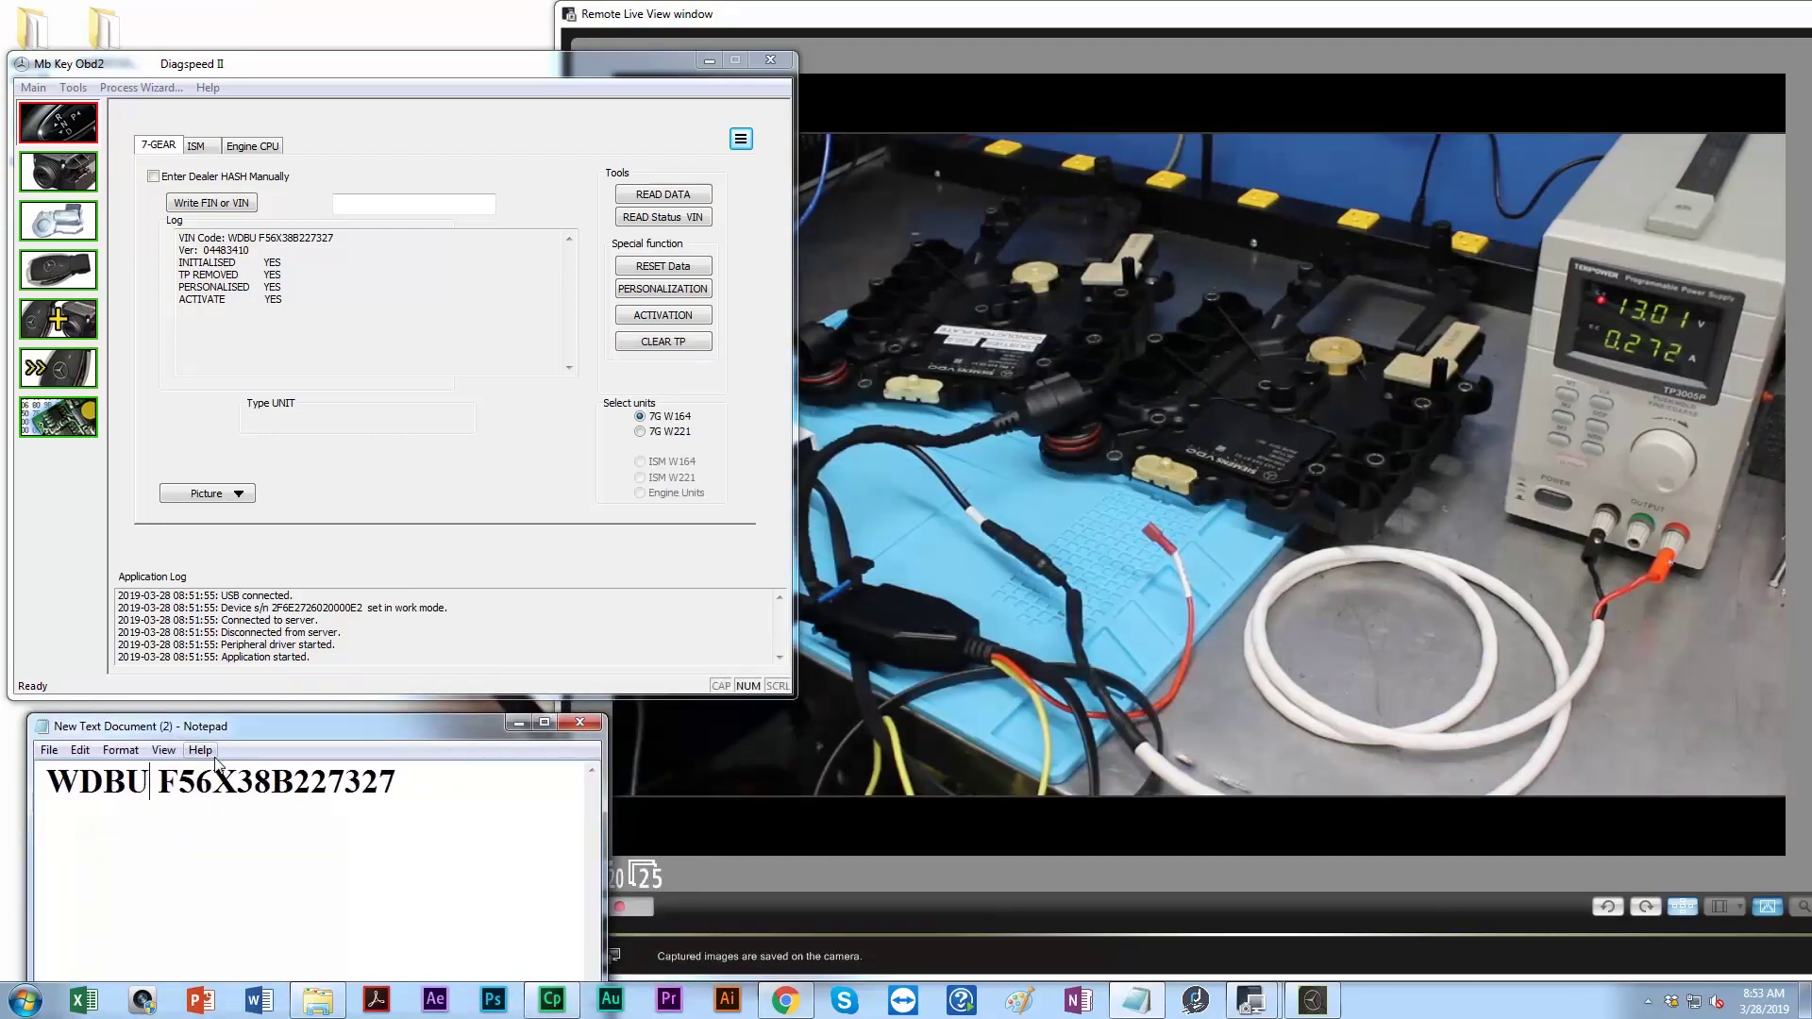
key("Delete")
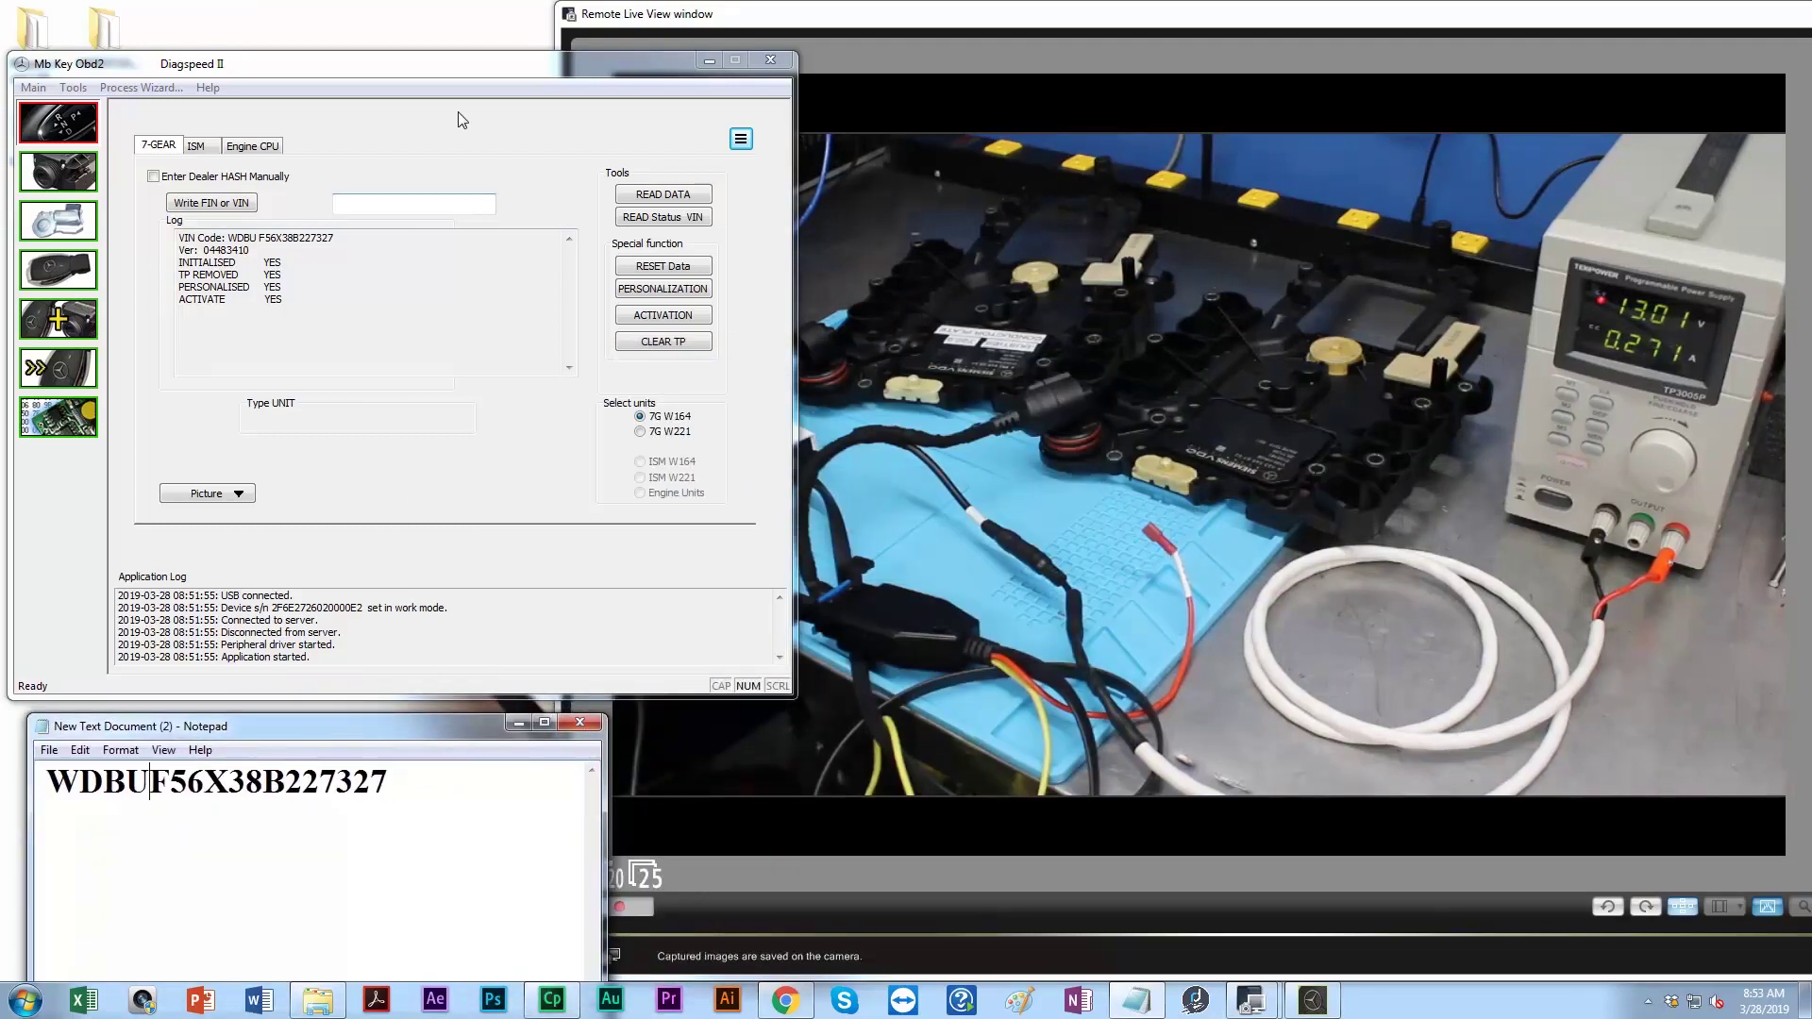
Read the original module's data again and save it to the Desktop as a bin file named "7G Original Hash"
left_click(682, 193)
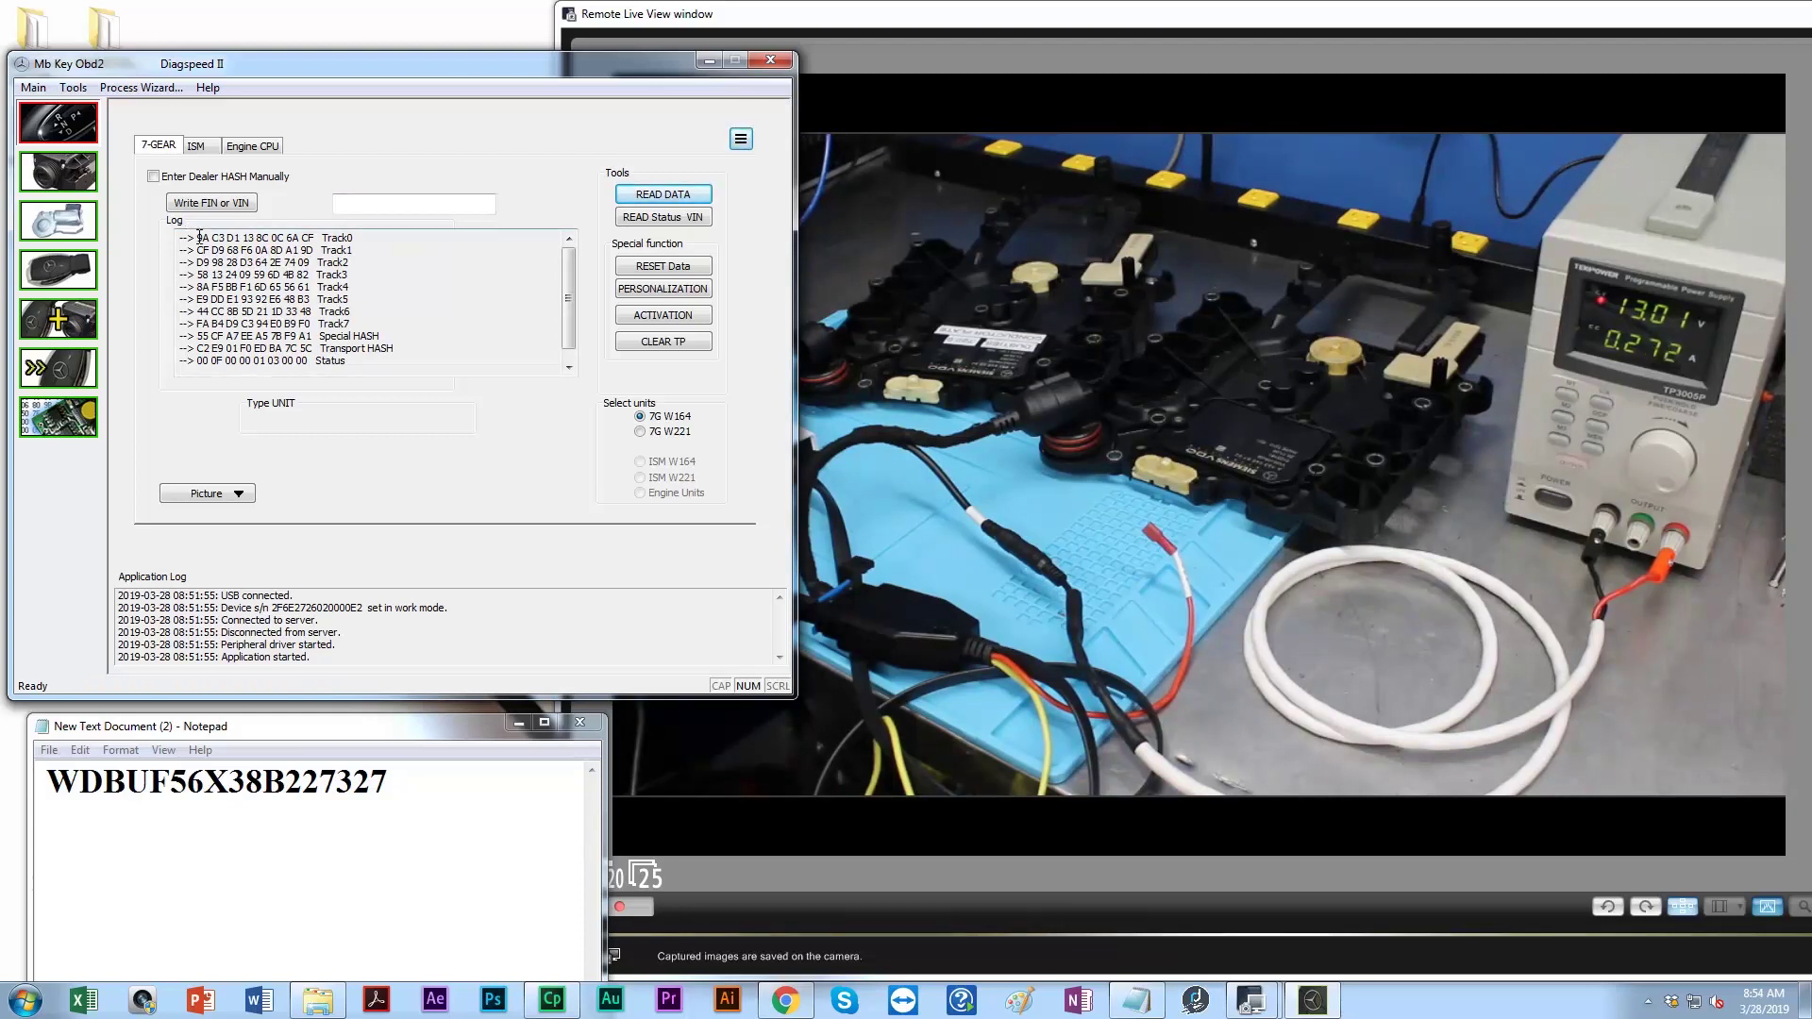
left_click_drag(199, 236, 347, 363)
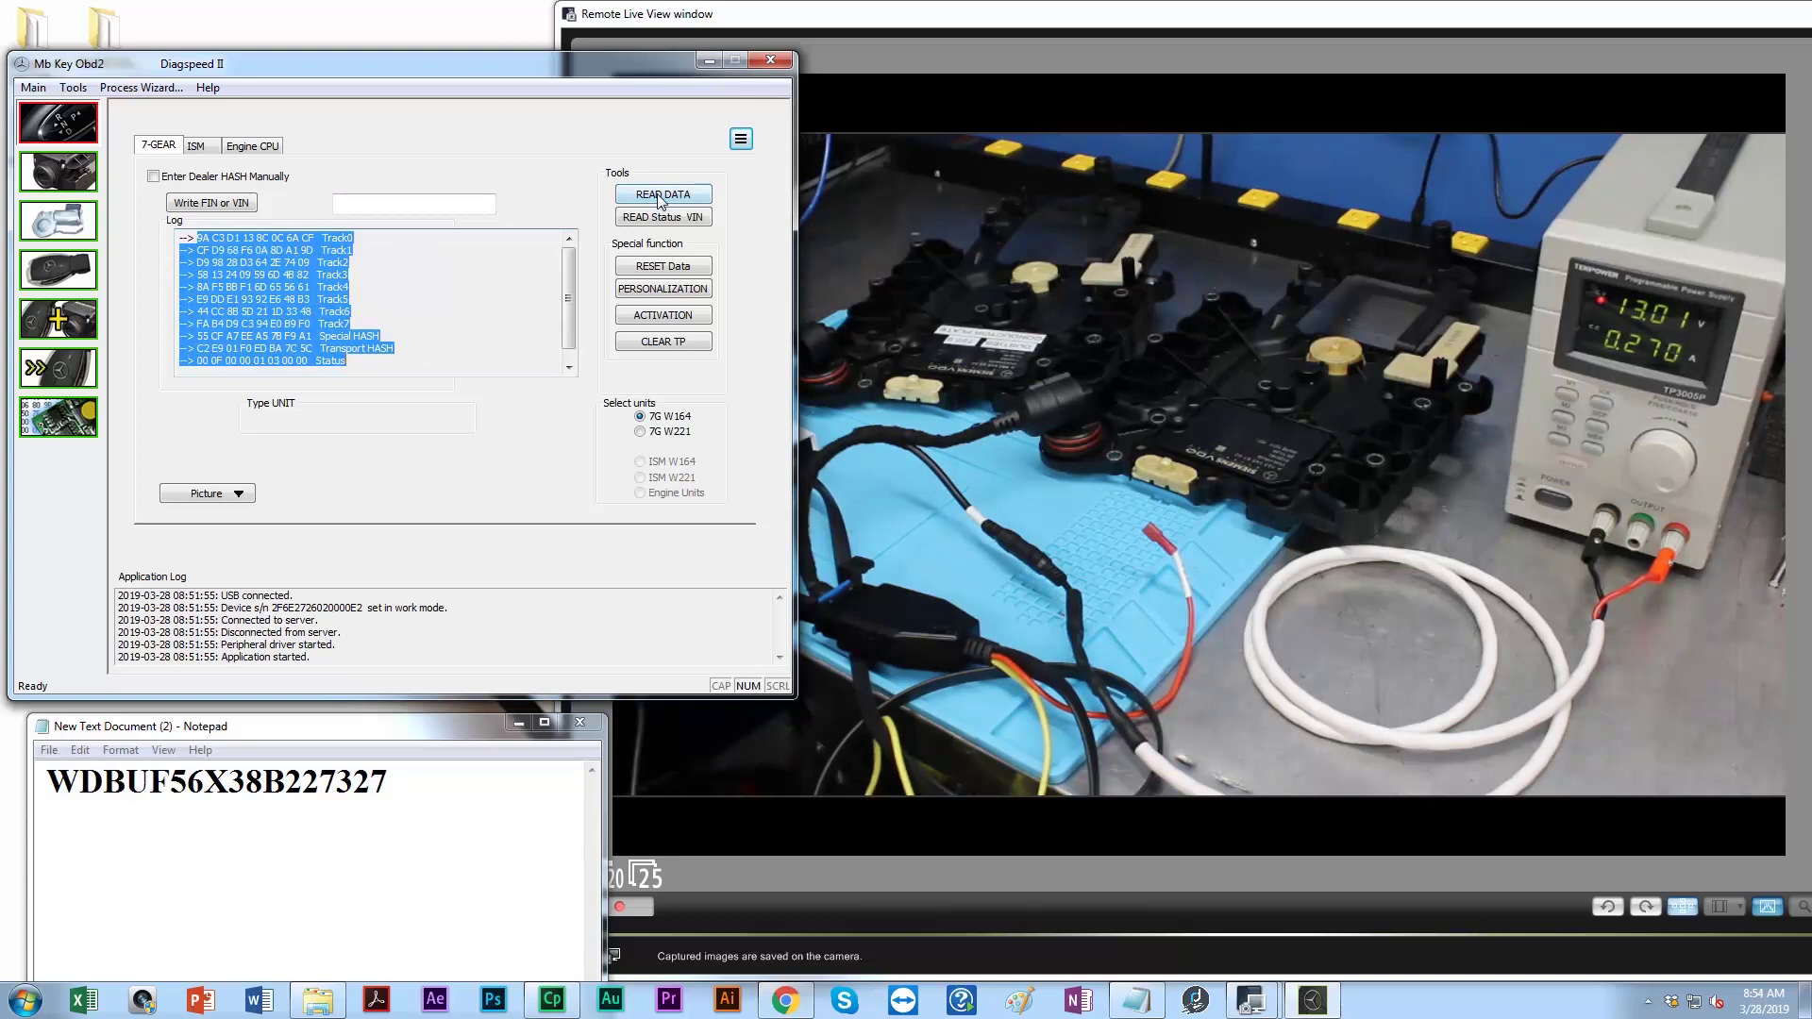
left_click(741, 140)
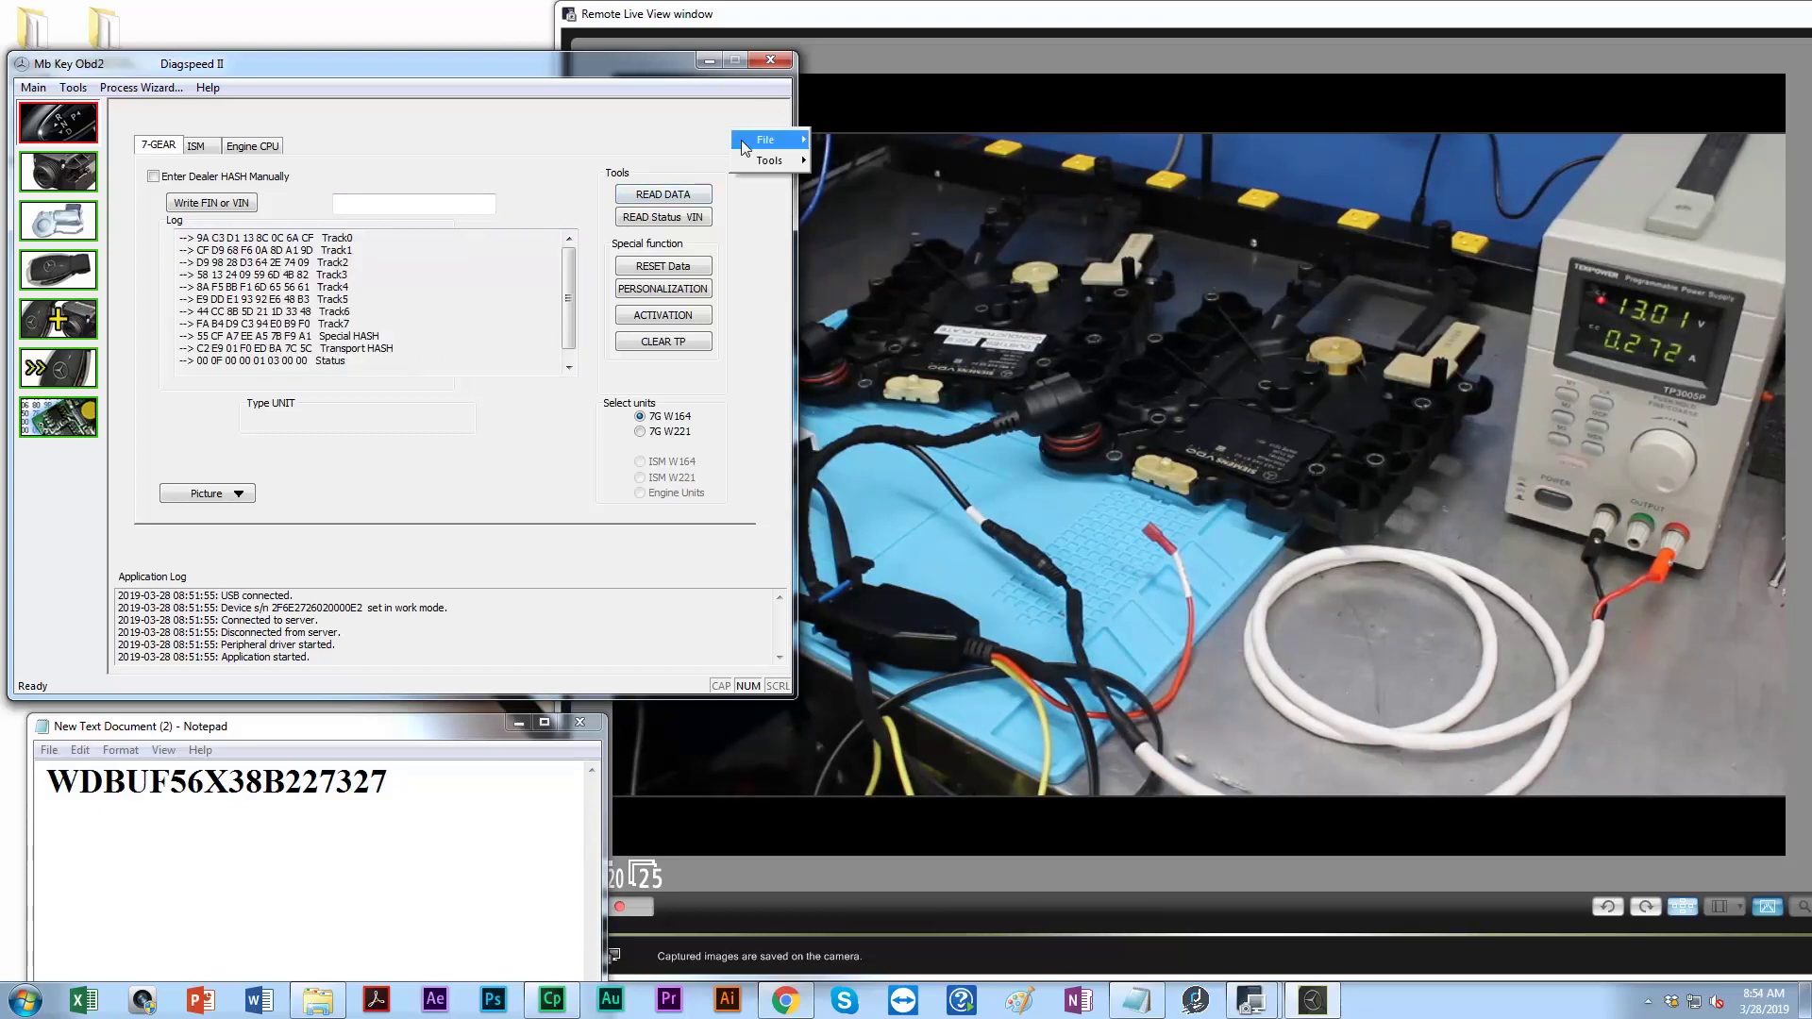
mouse_move(740, 139)
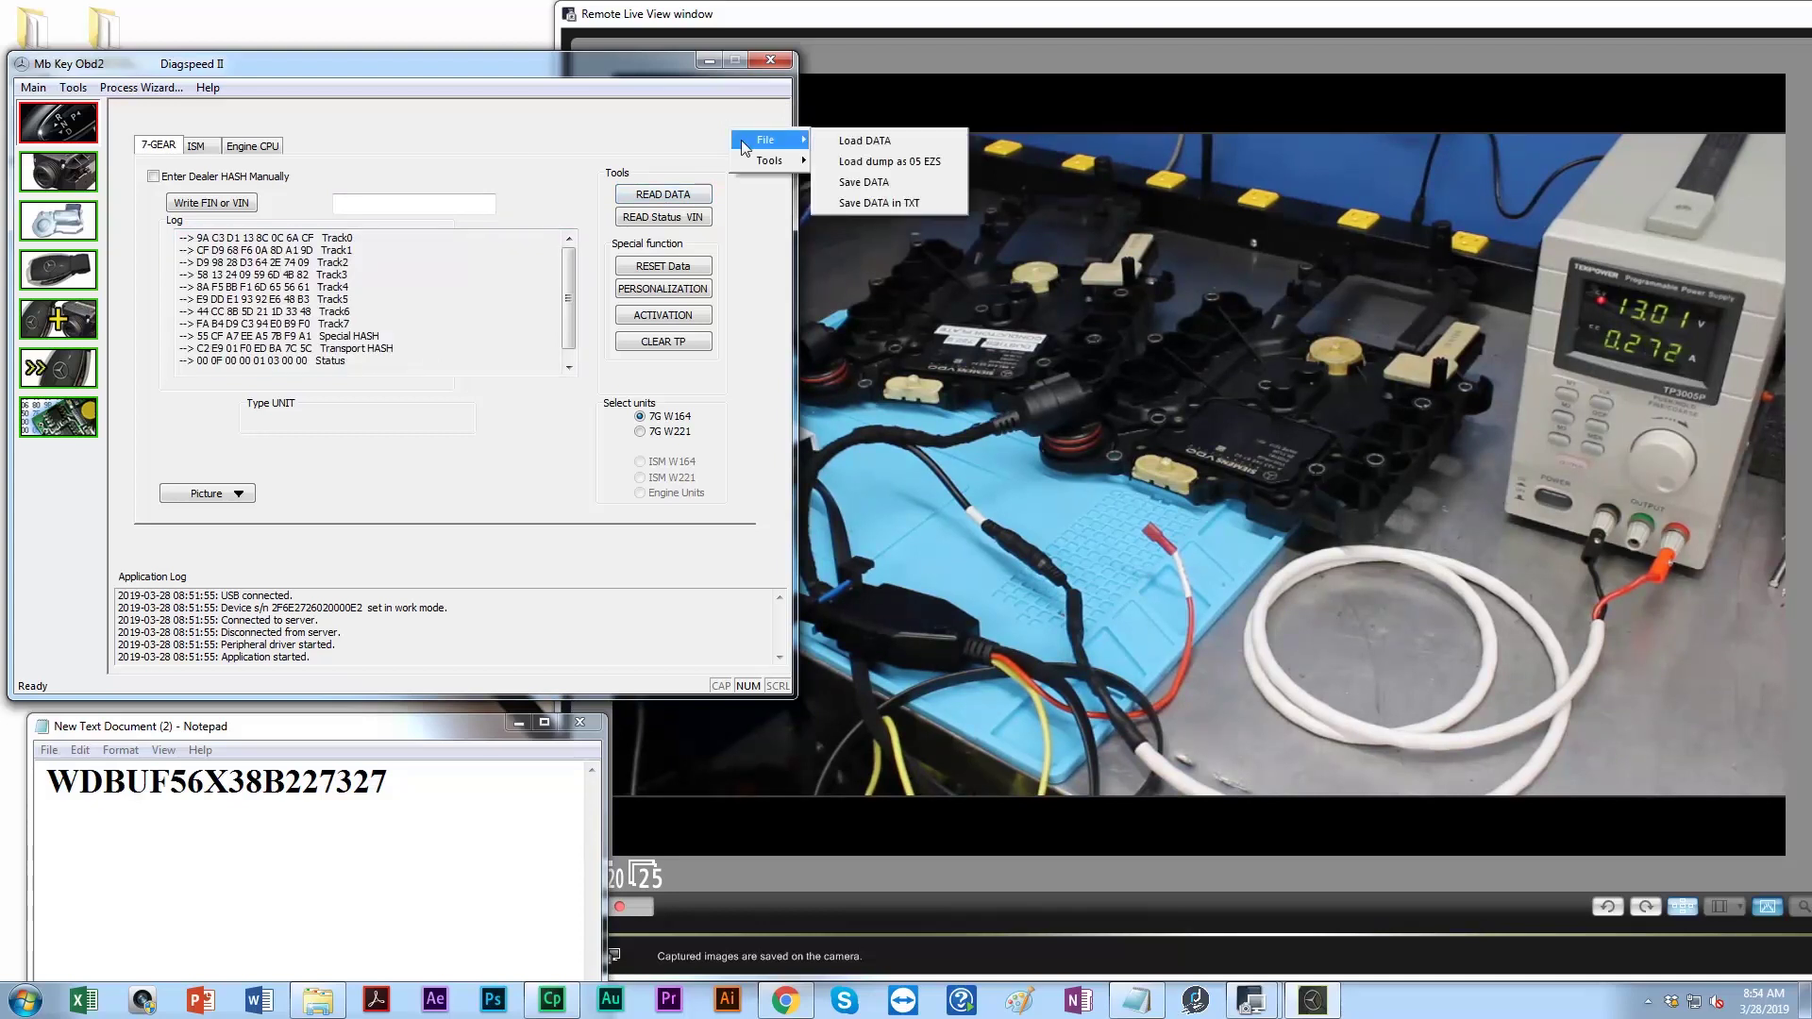
left_click(879, 183)
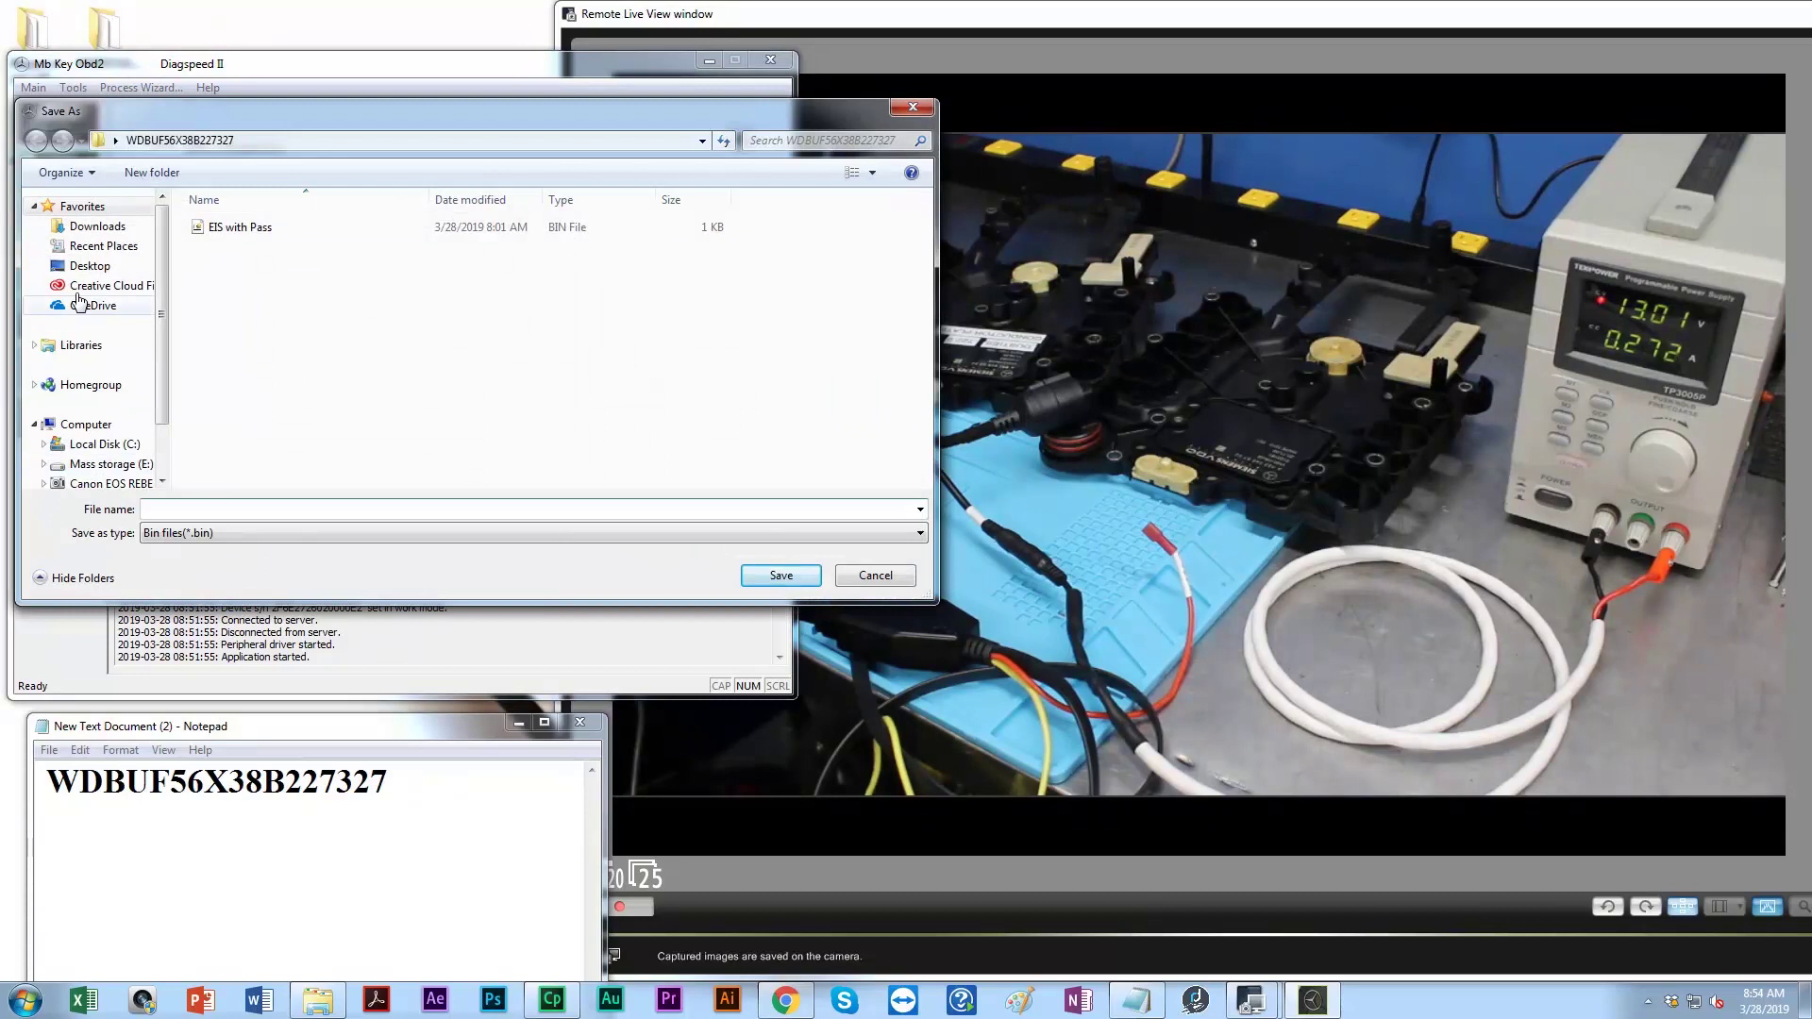
left_click(88, 266)
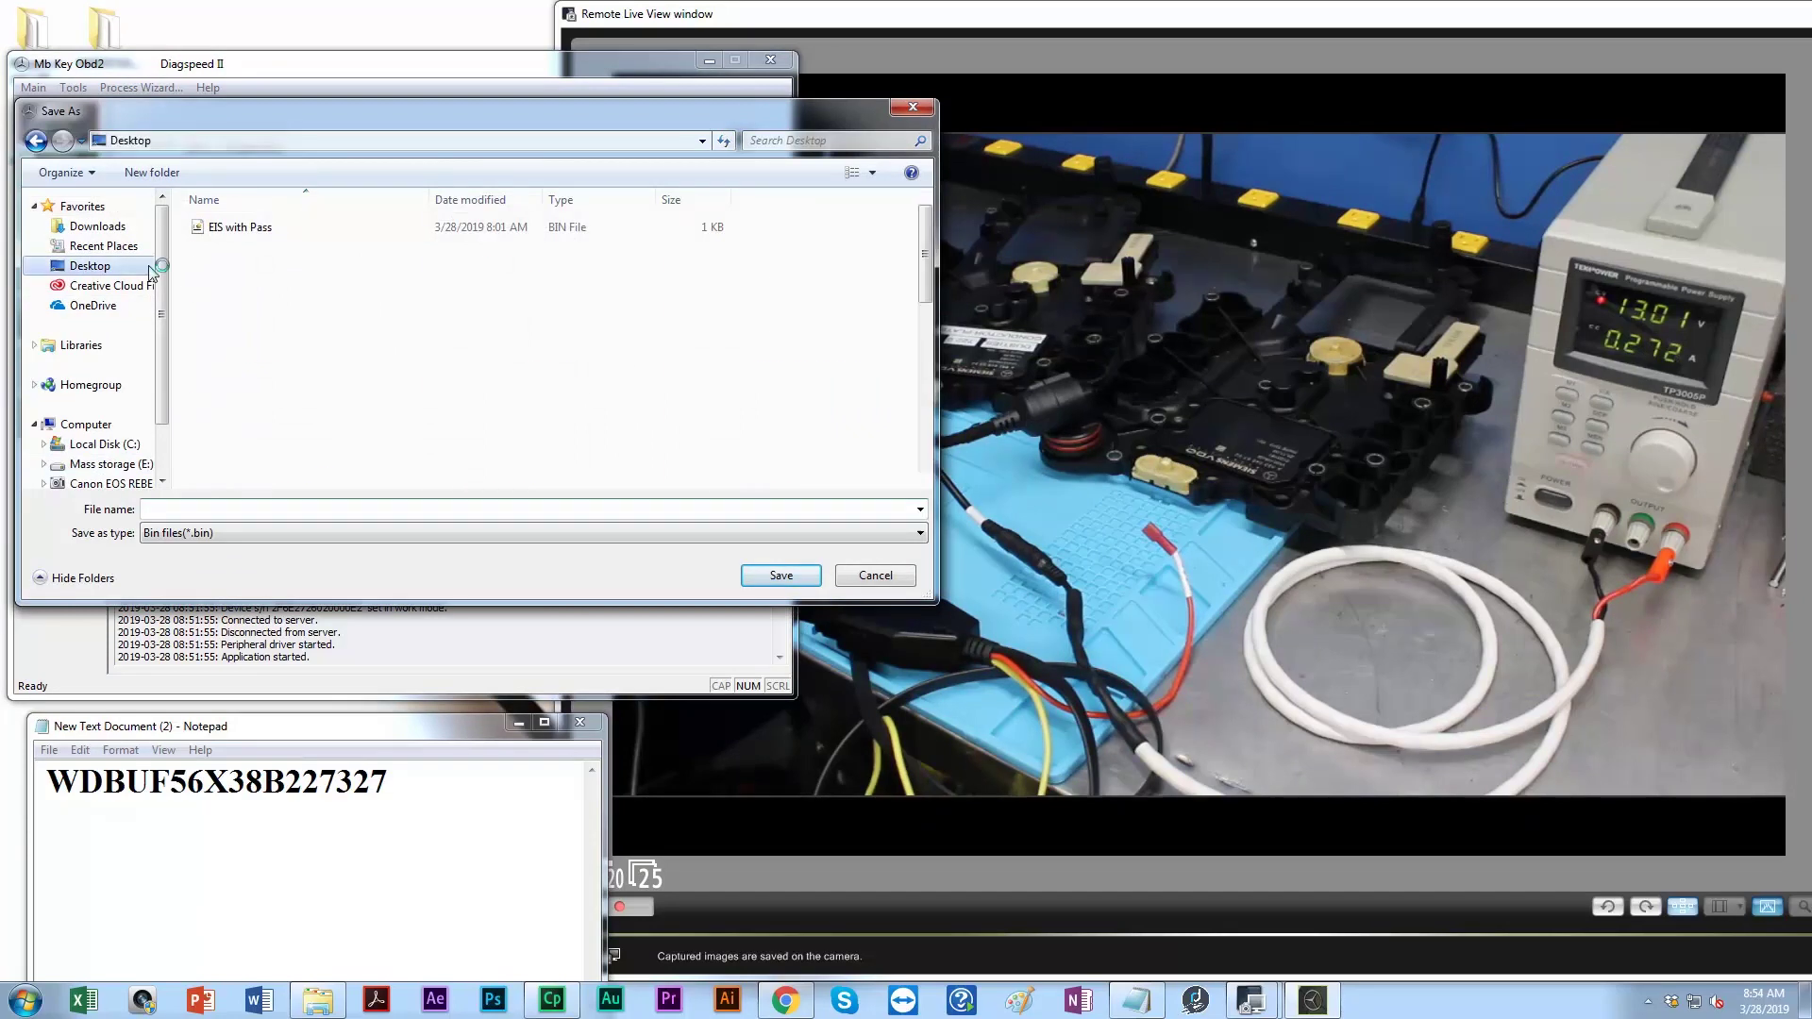
left_click(266, 508)
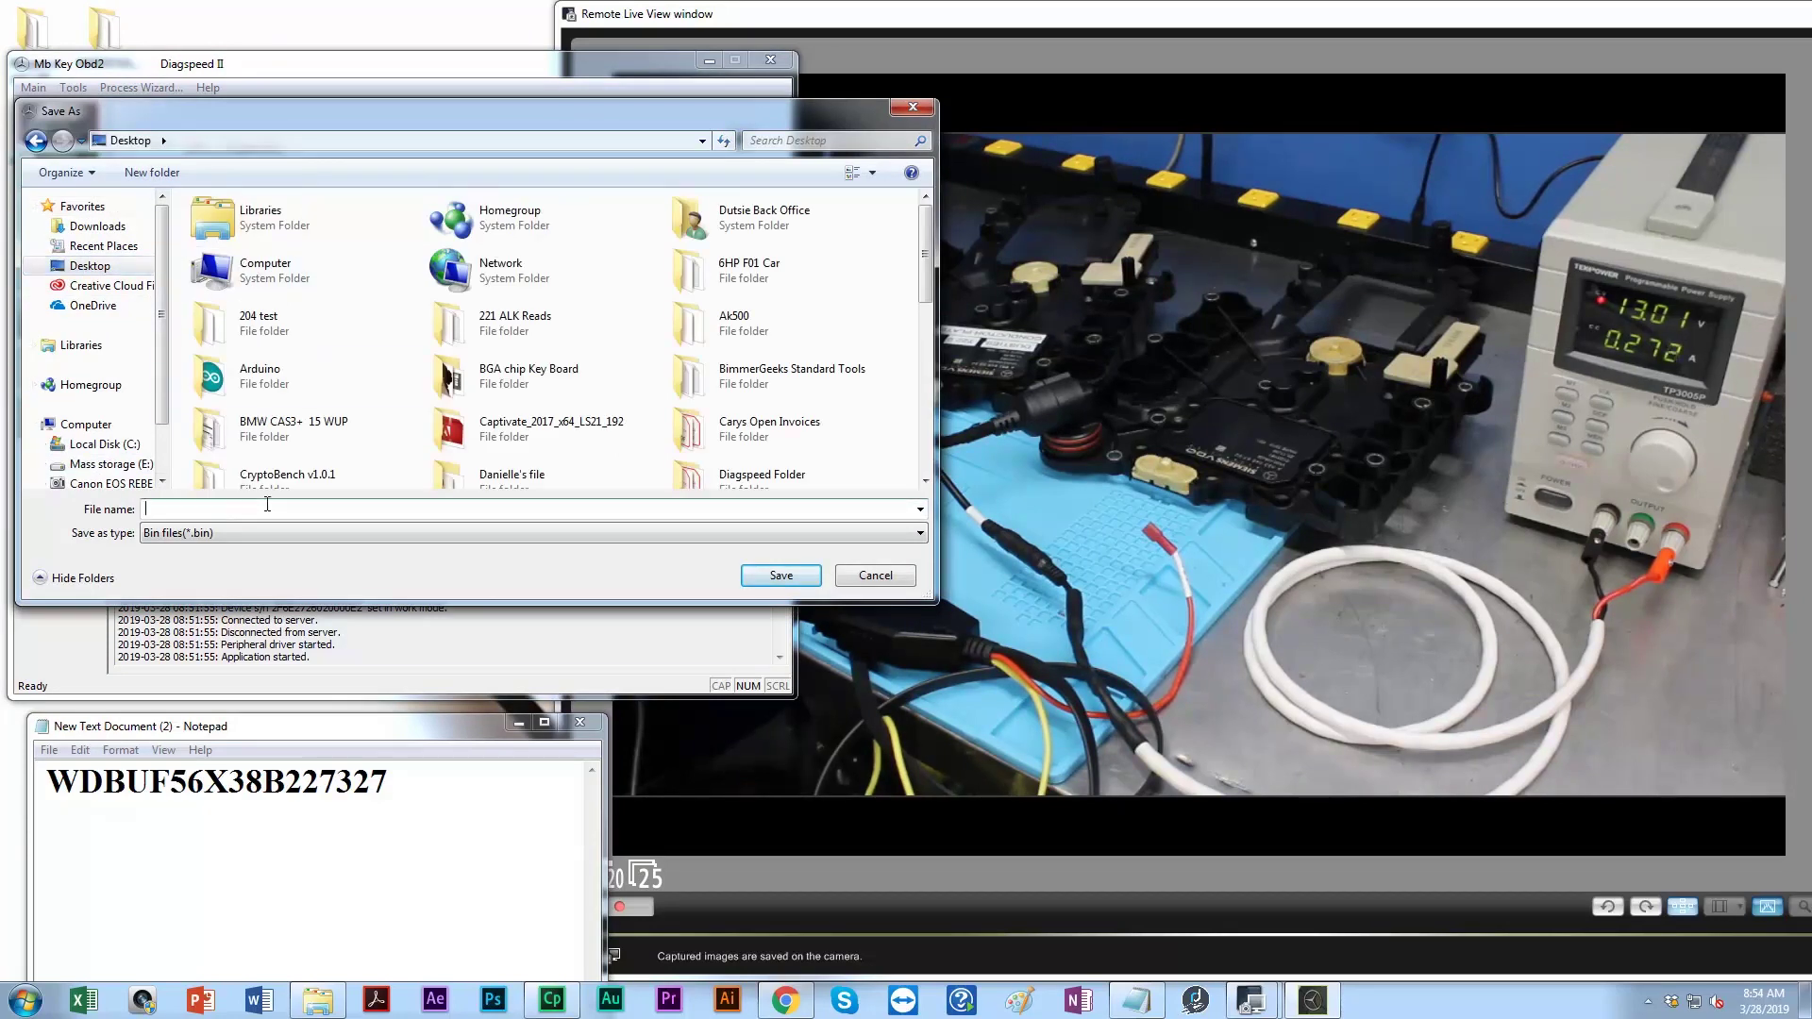
type("7G")
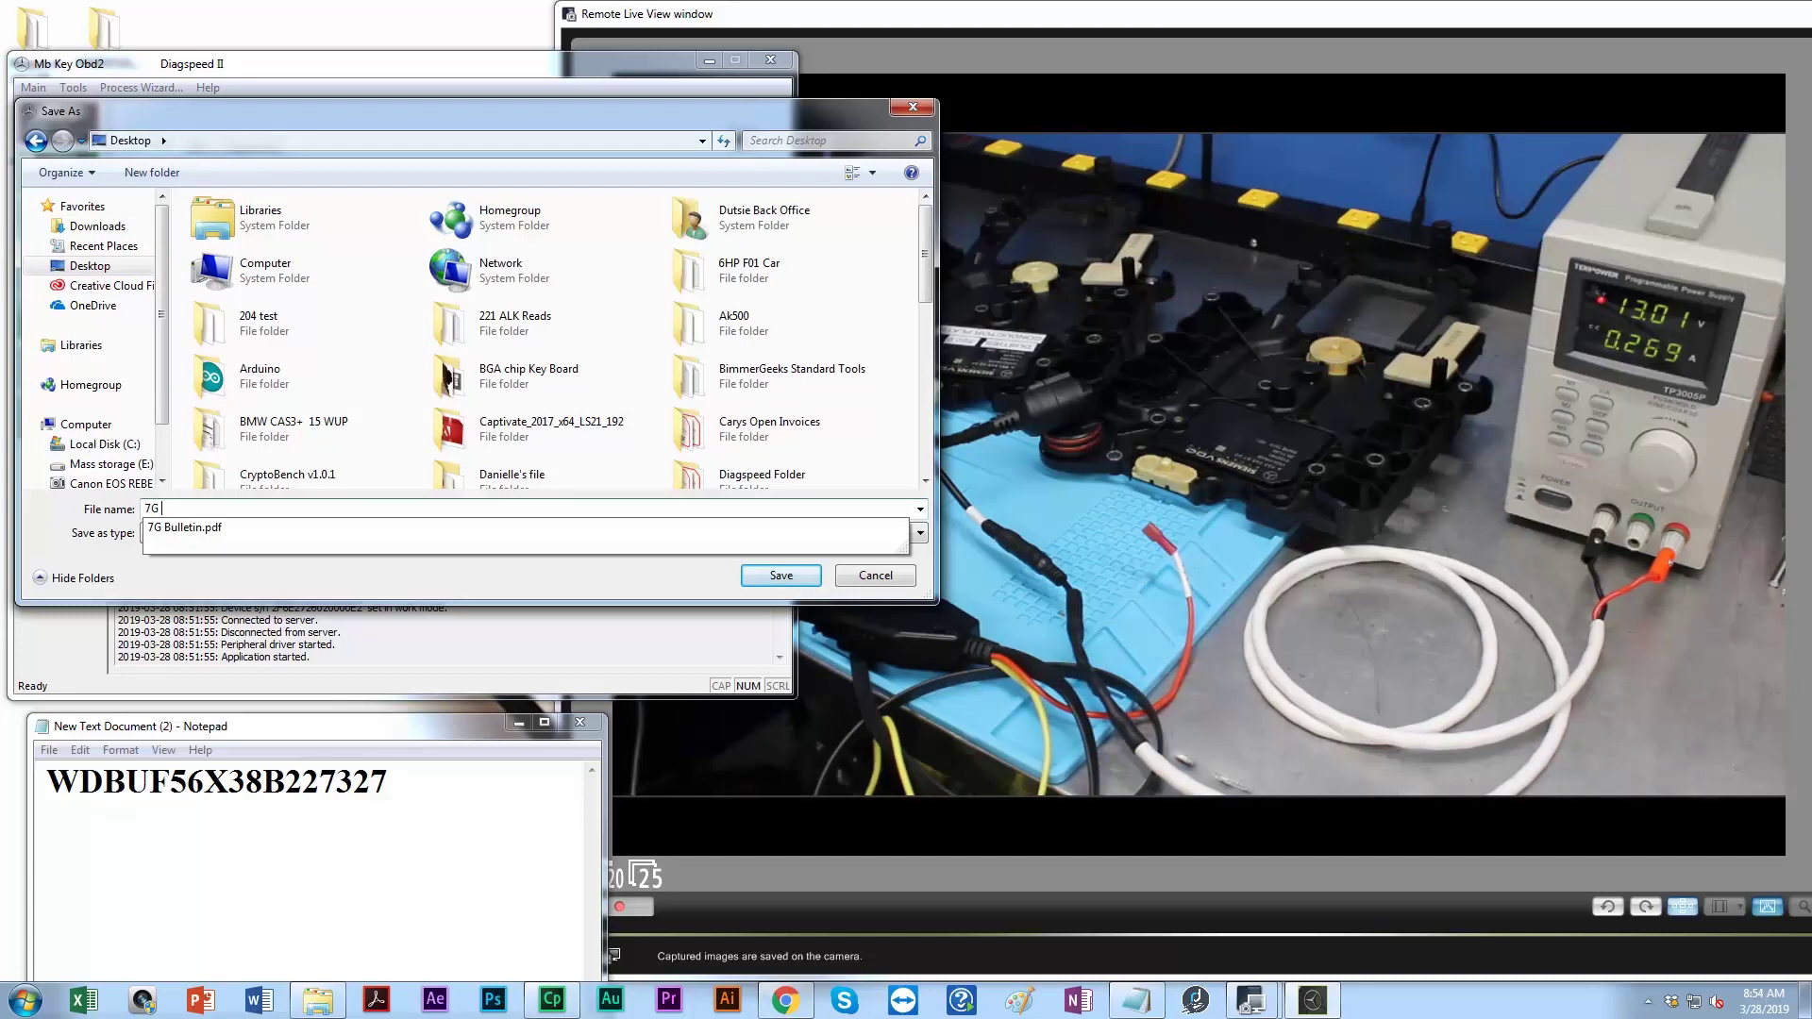
type(" O")
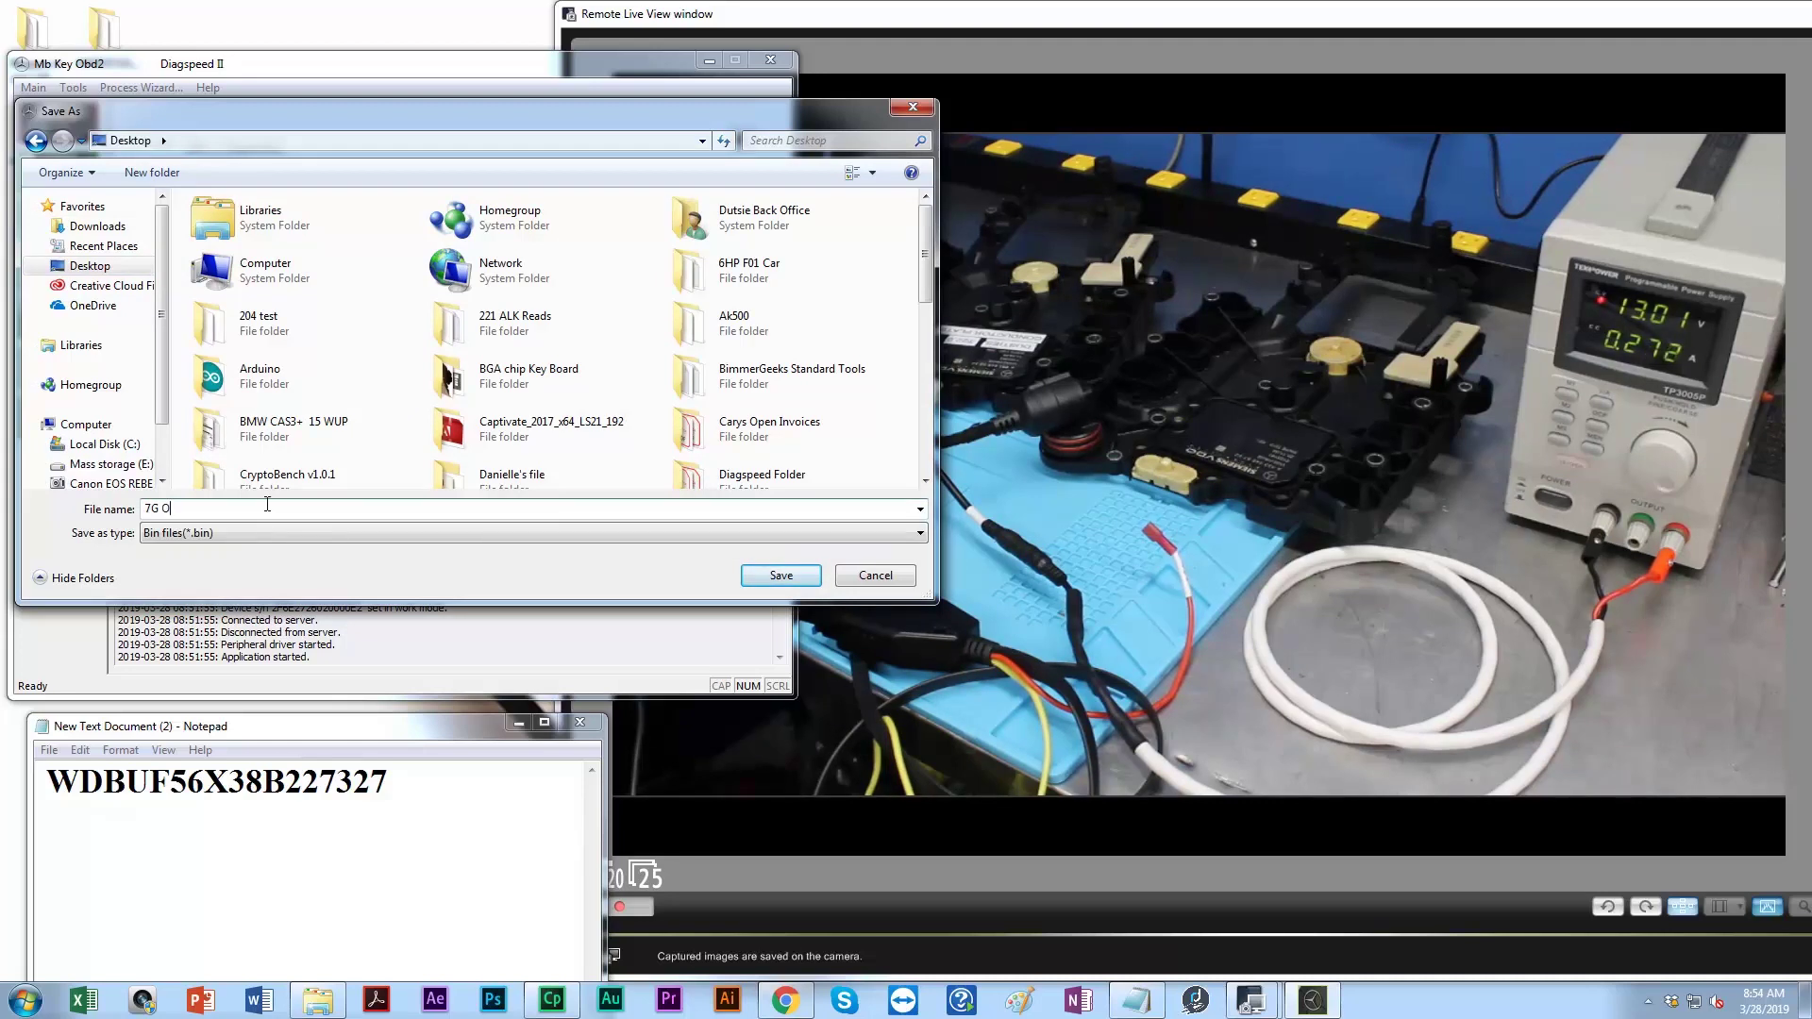
type("riginal Hash")
left_click(780, 575)
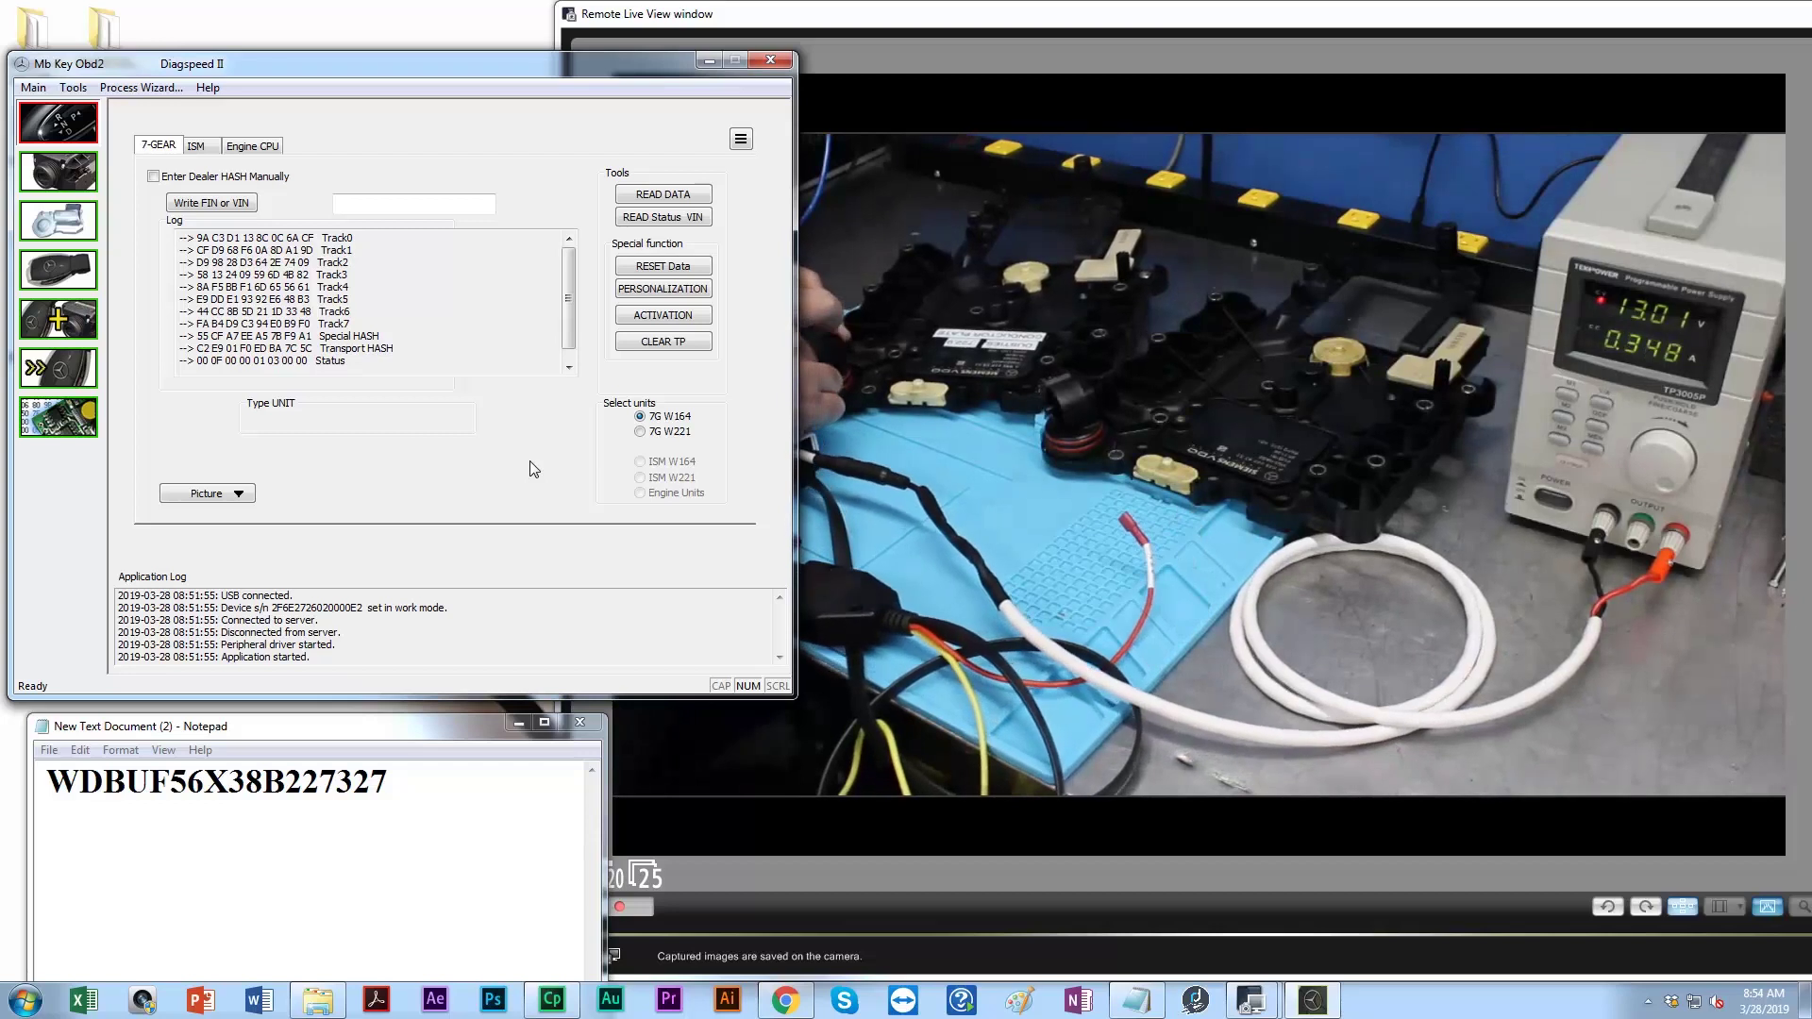
Read the second module's hash data, status and VIN, and examine its VIN and status flags in the log
left_click(653, 196)
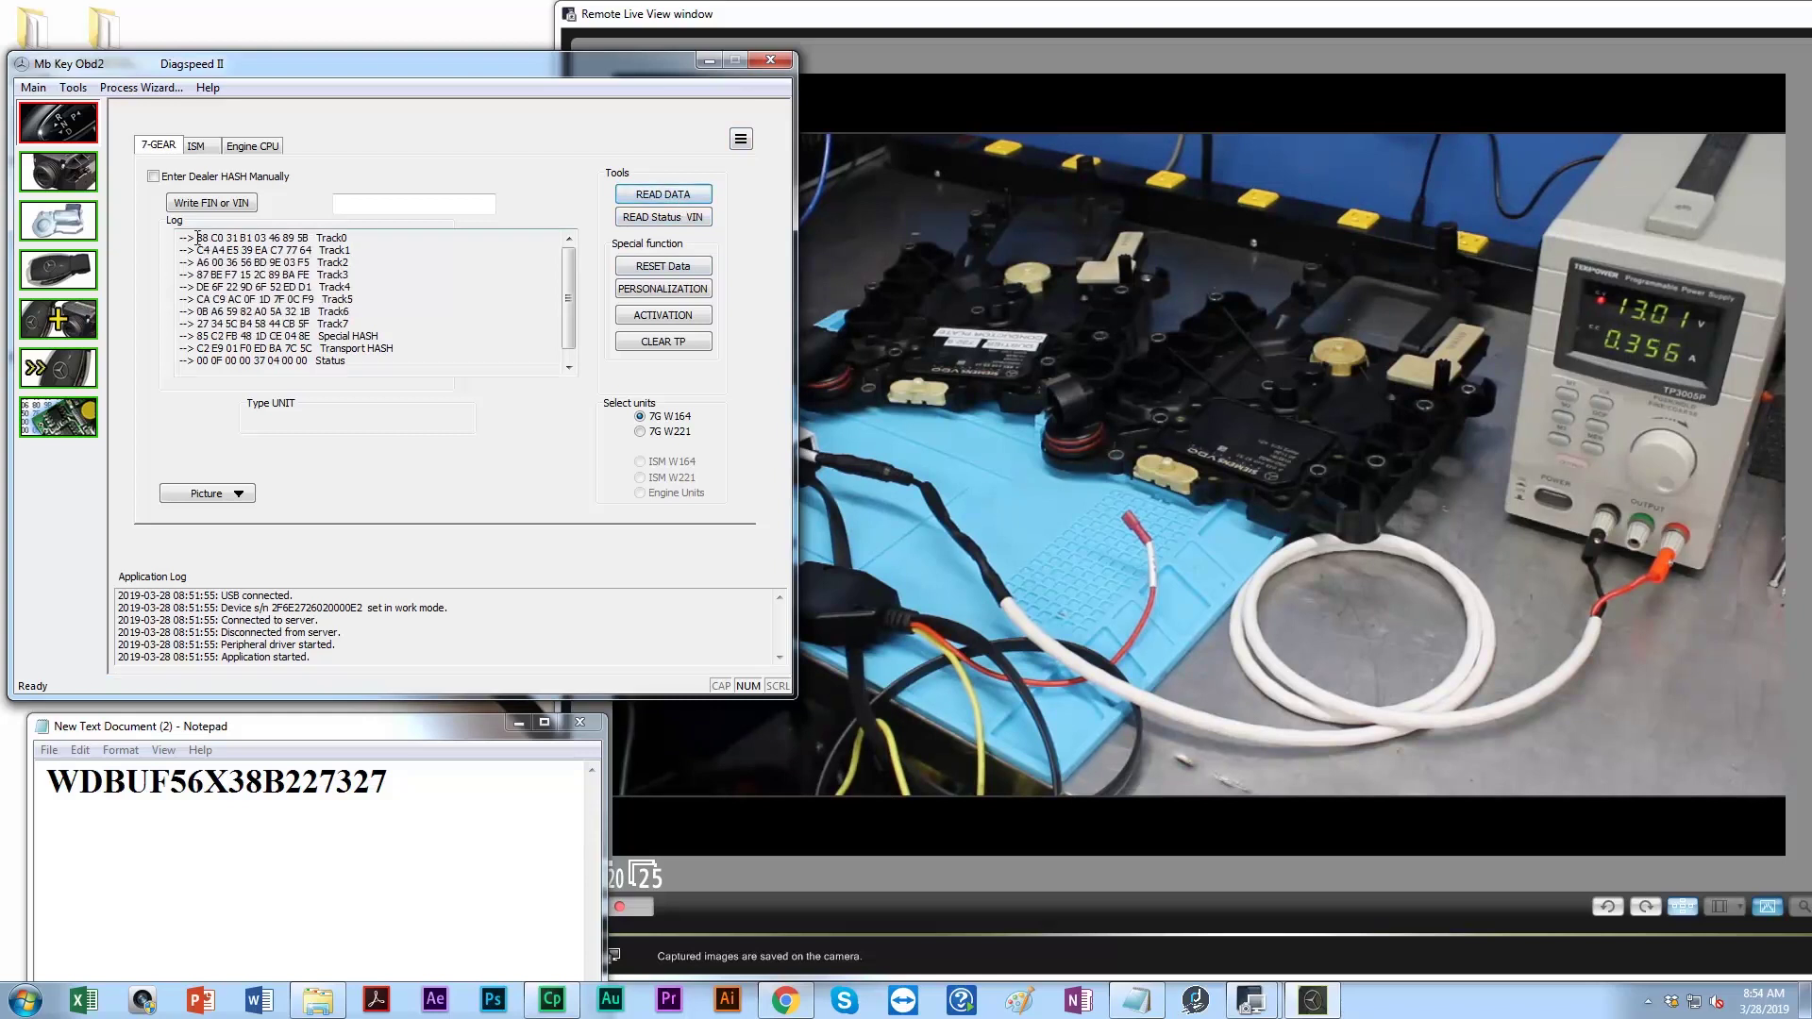
left_click_drag(195, 238, 346, 365)
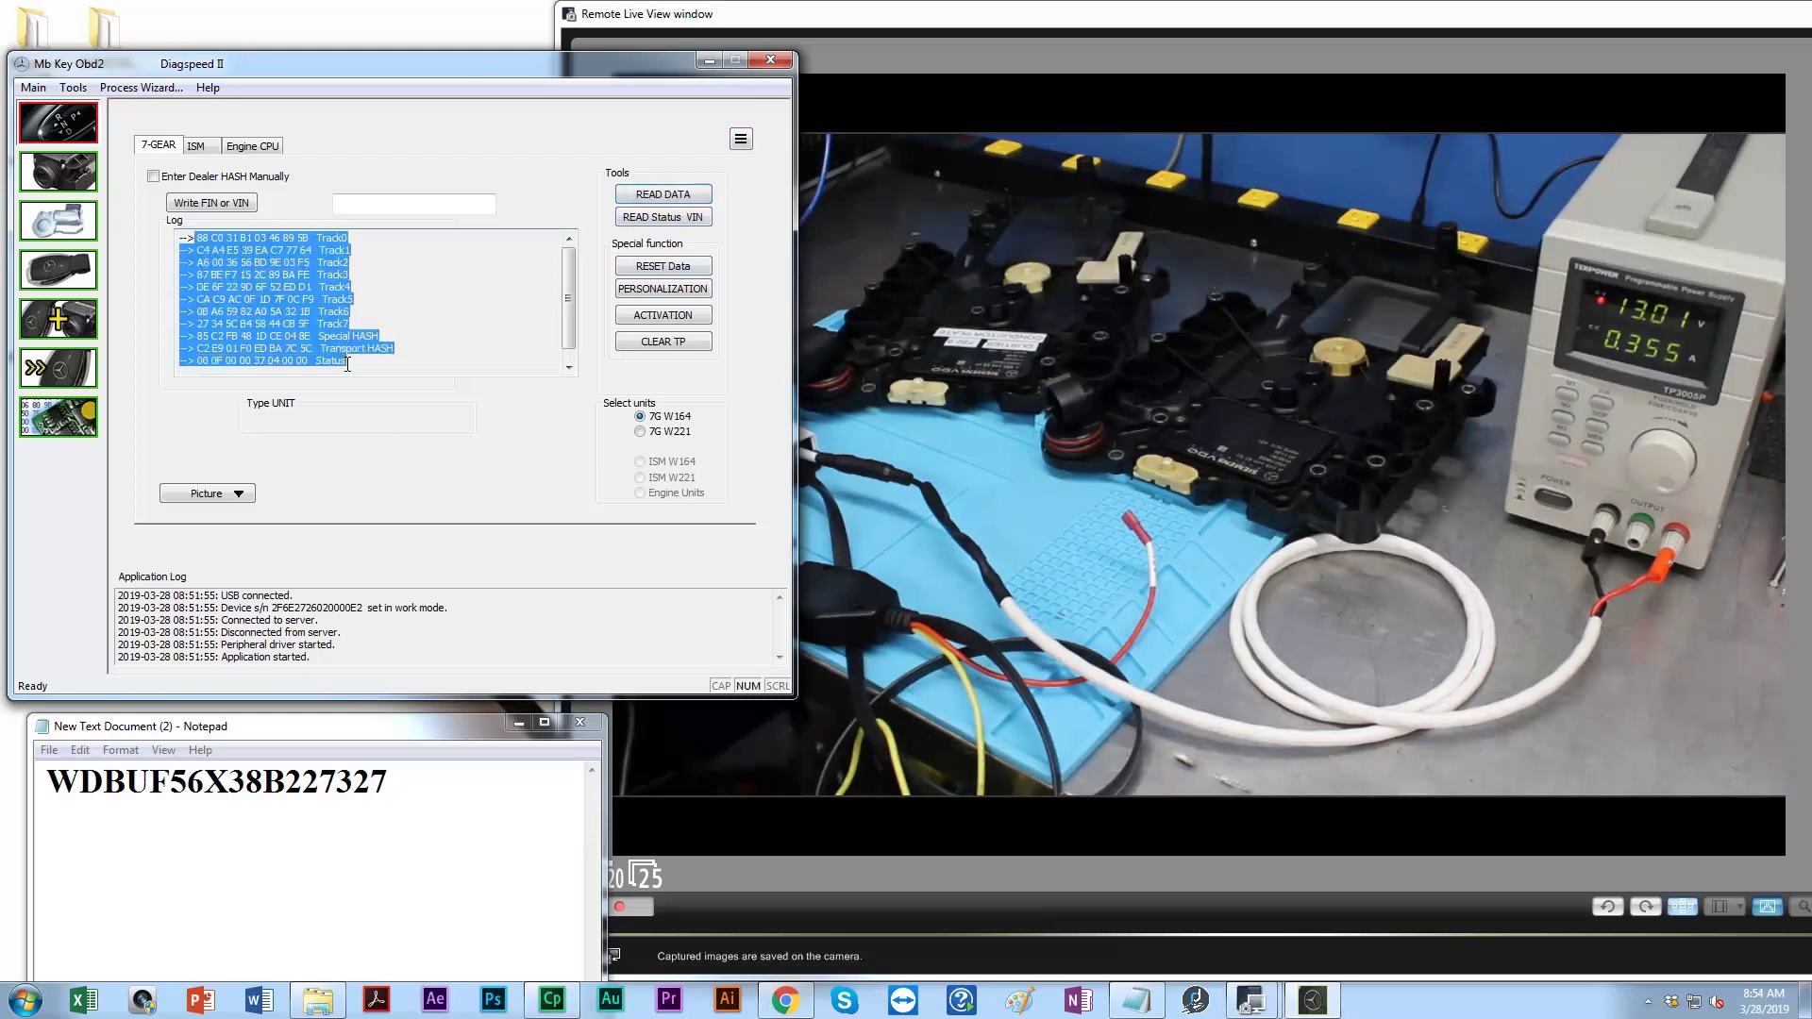
left_click(648, 219)
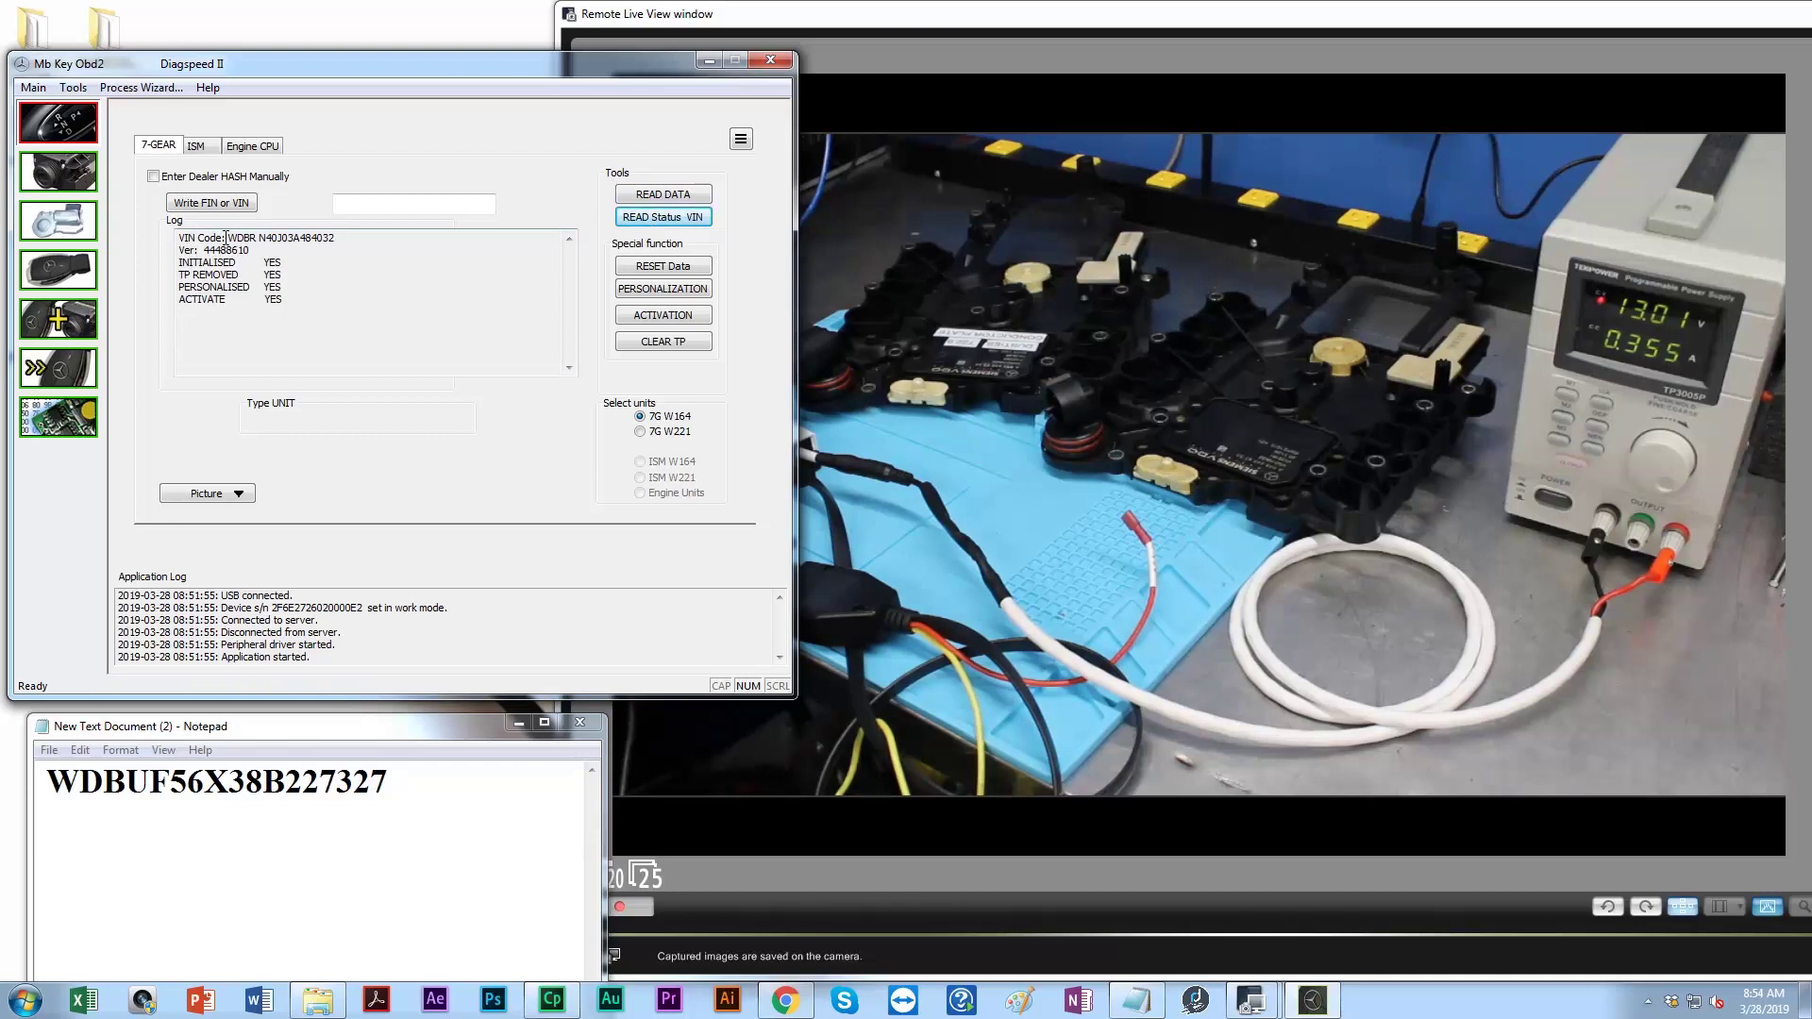
left_click_drag(226, 238, 380, 247)
left_click_drag(179, 262, 300, 313)
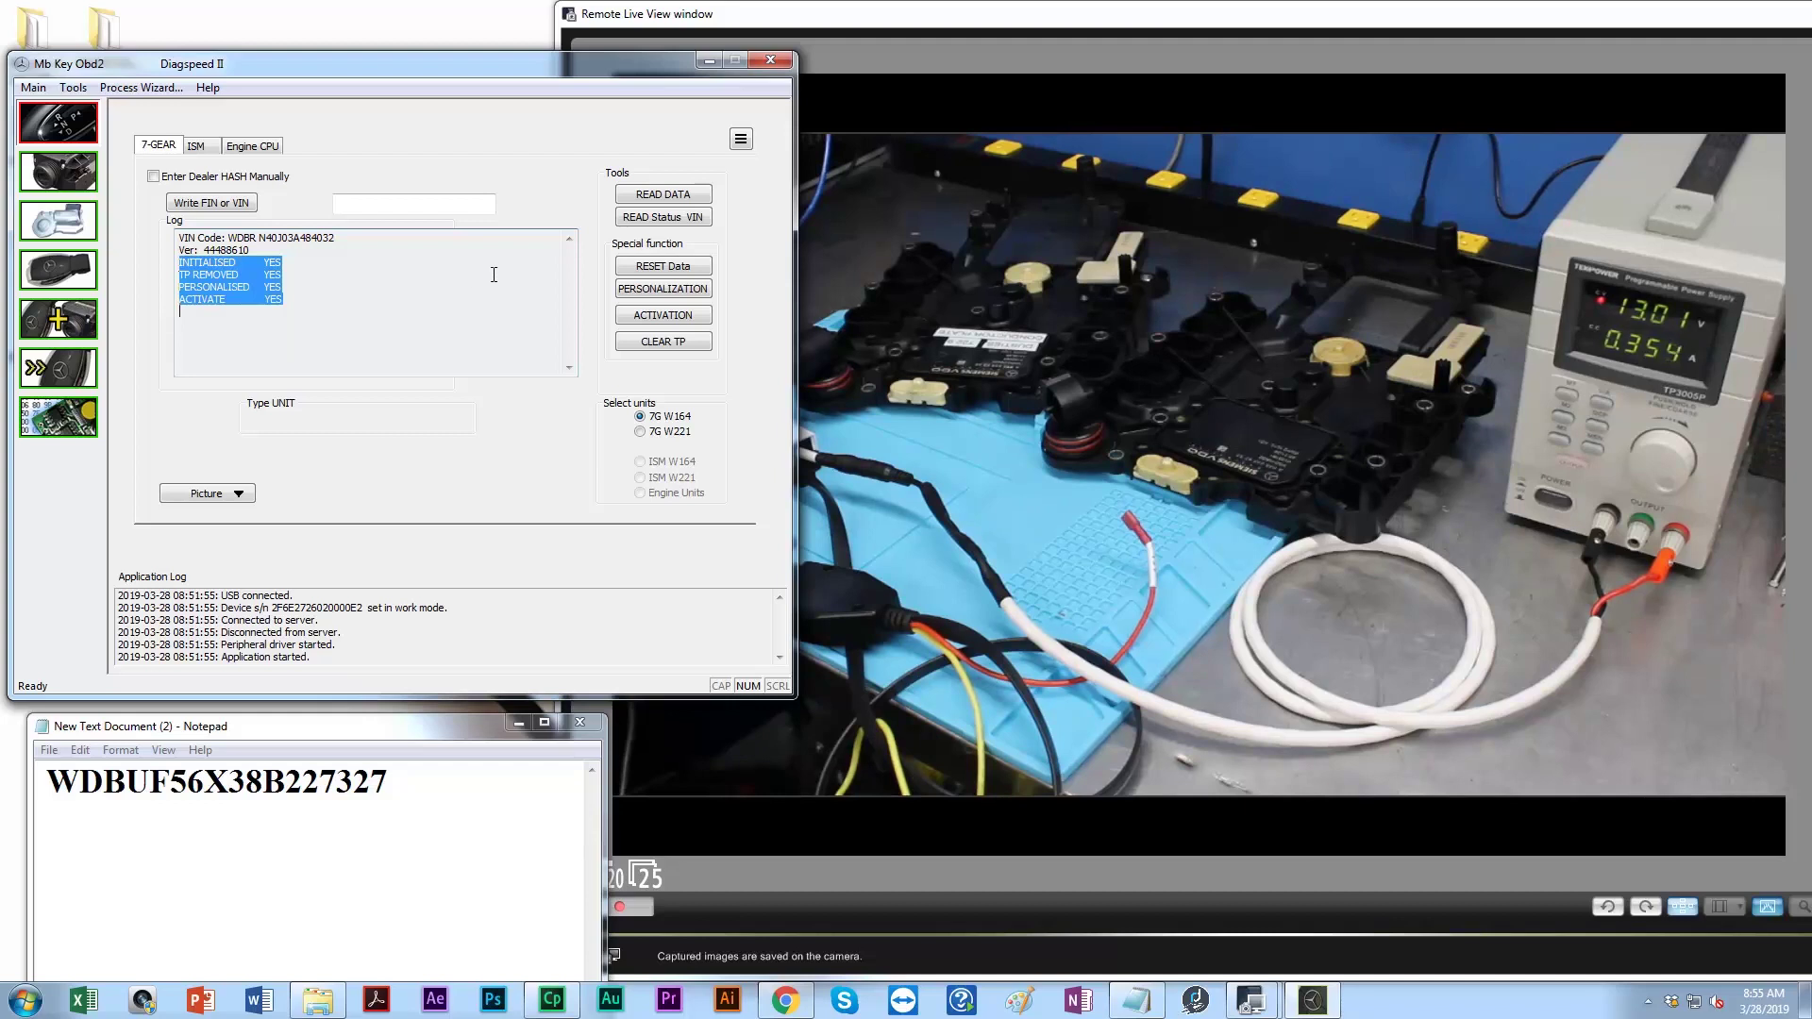
Read the second module's data once more and run the data reset on it
left_click(678, 195)
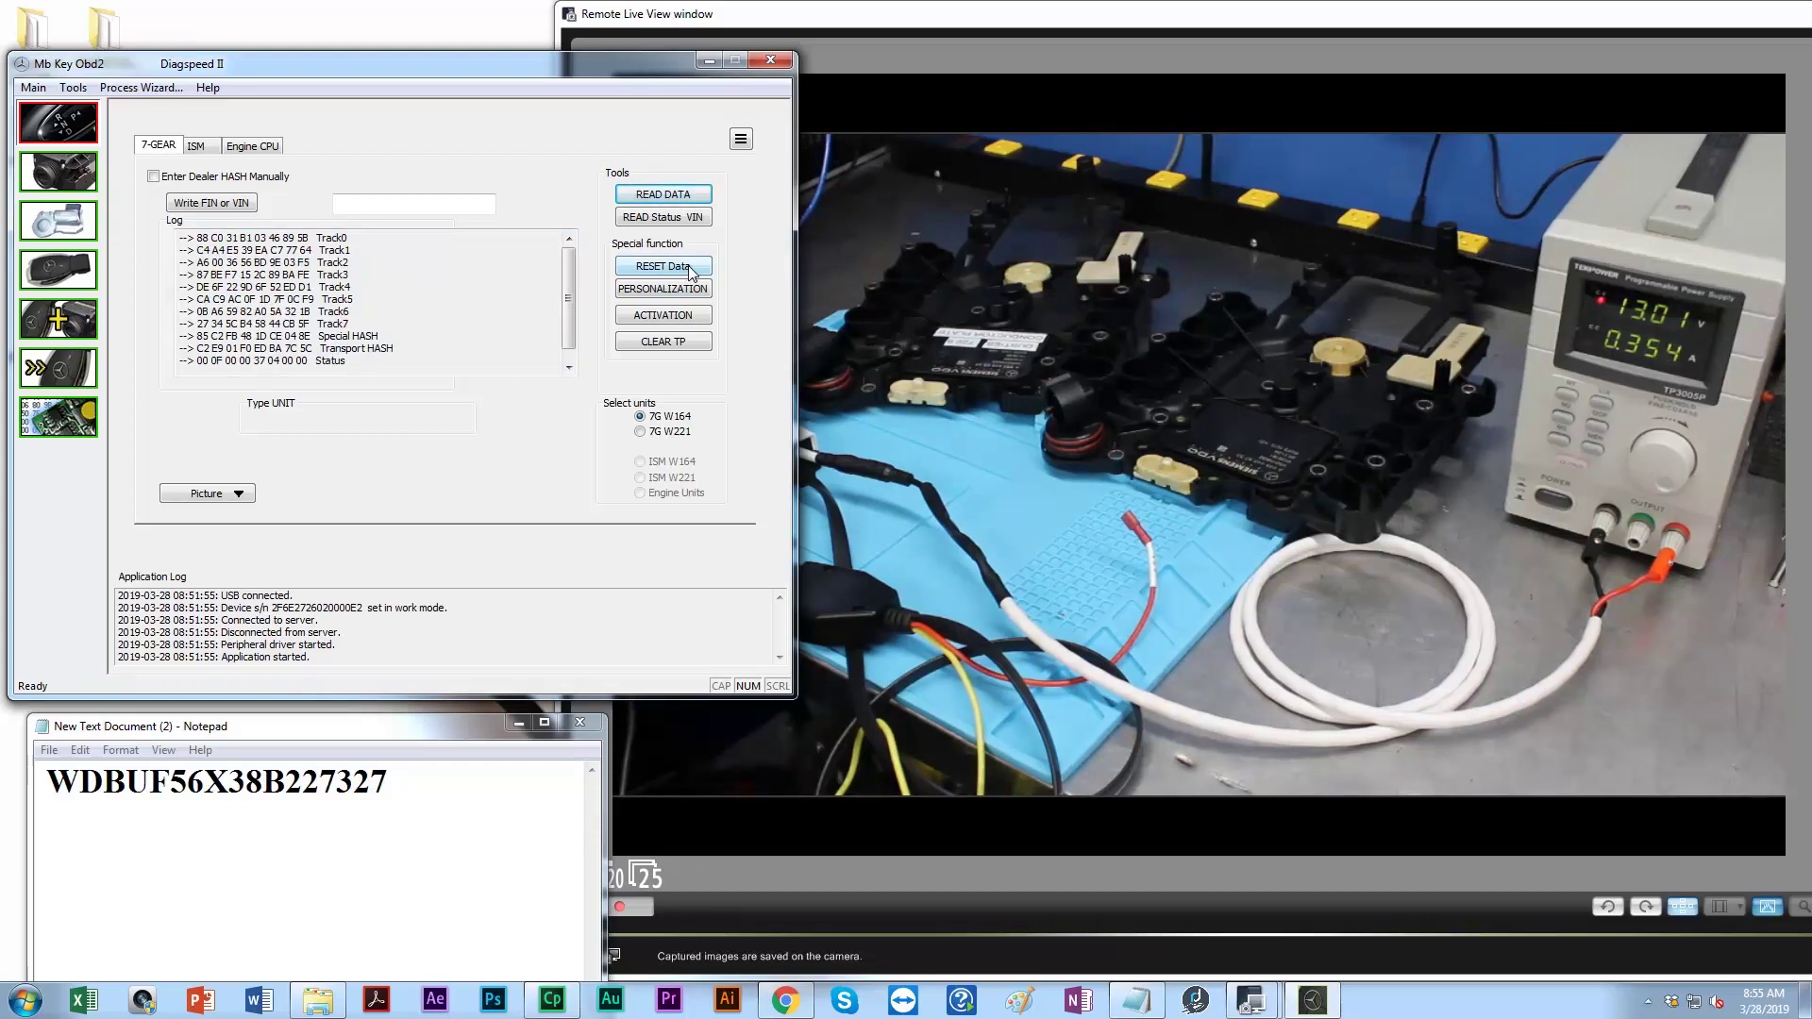
left_click(675, 269)
left_click(650, 270)
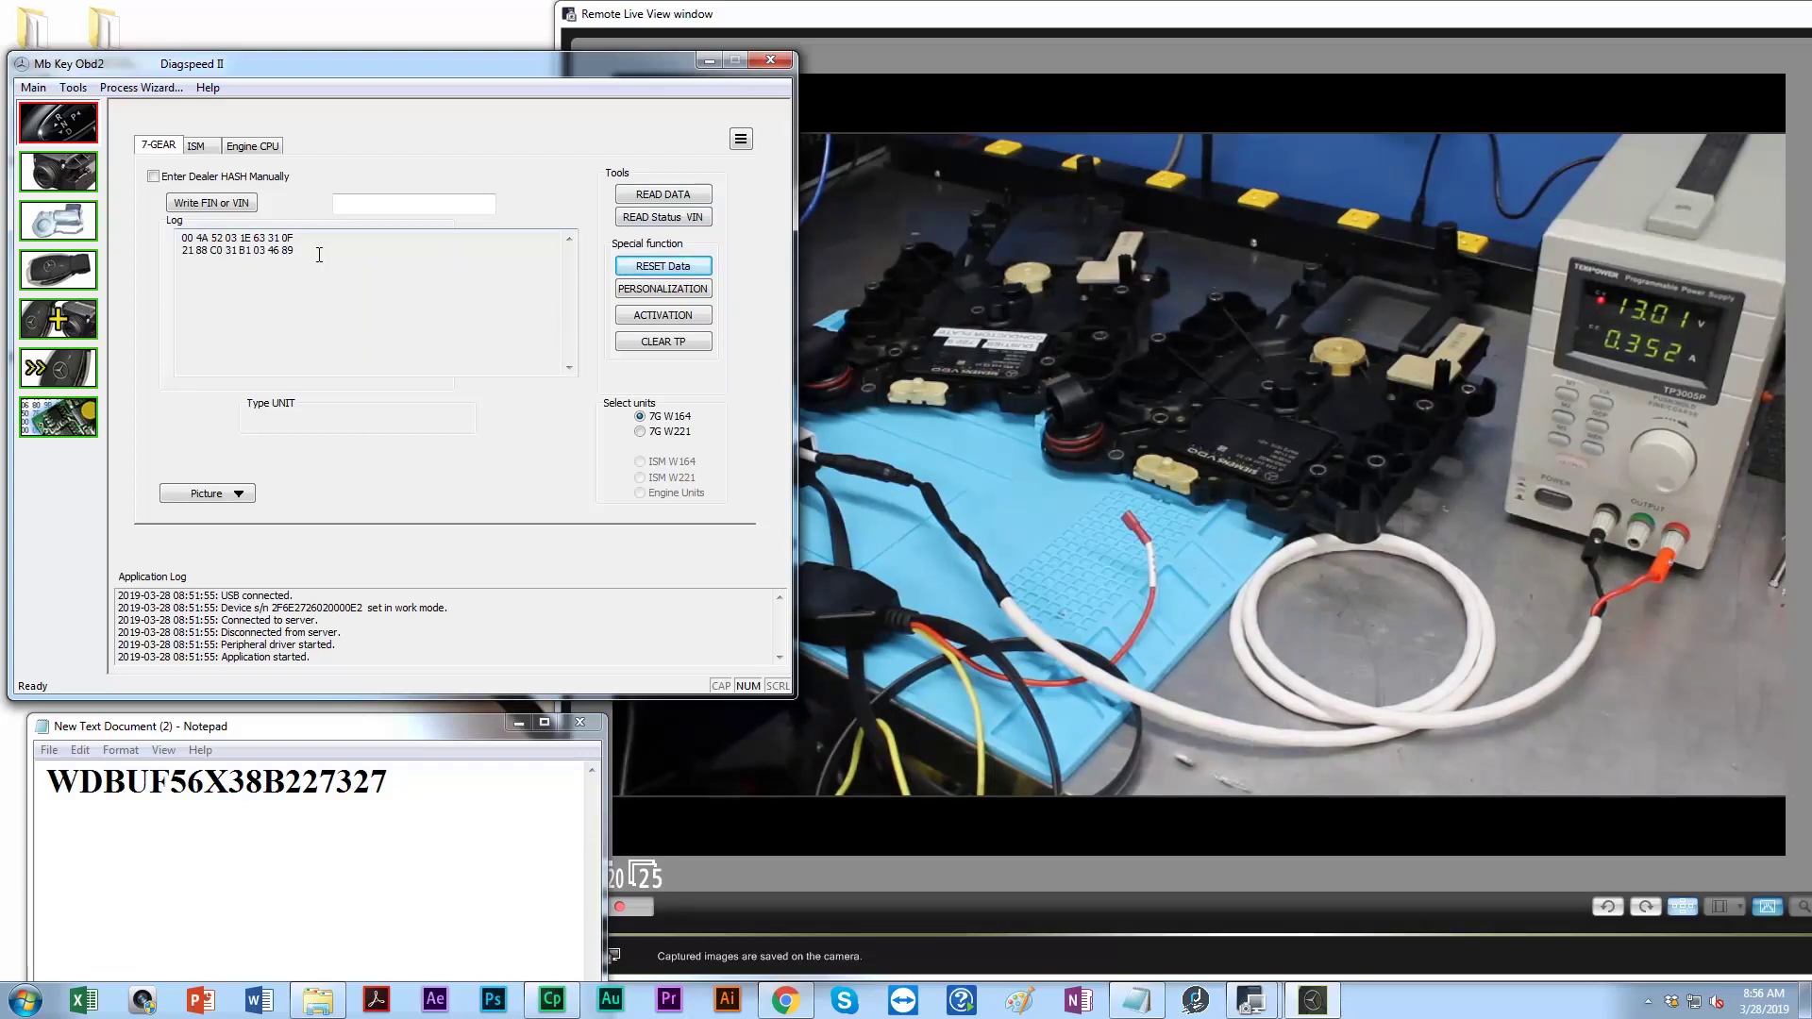
left_click_drag(302, 252, 142, 232)
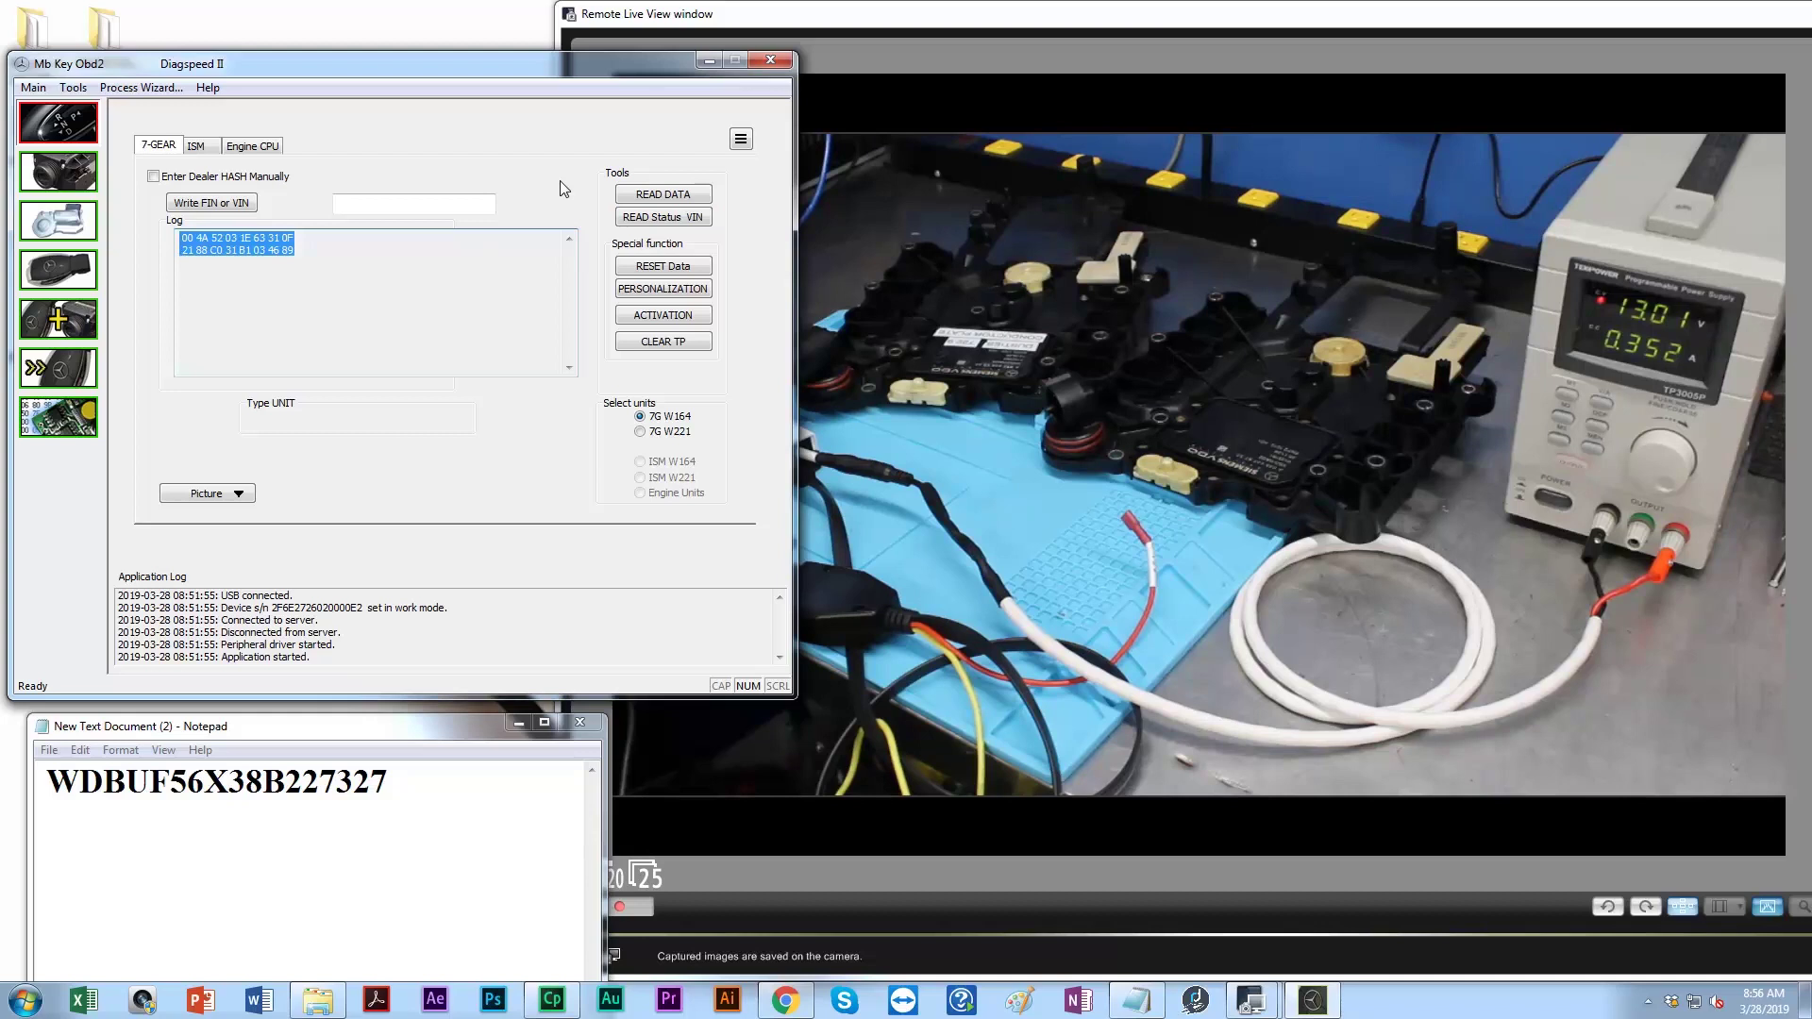
Read the status and VIN of the reset module and check its personalised and activate flags and stored VIN
left_click(663, 217)
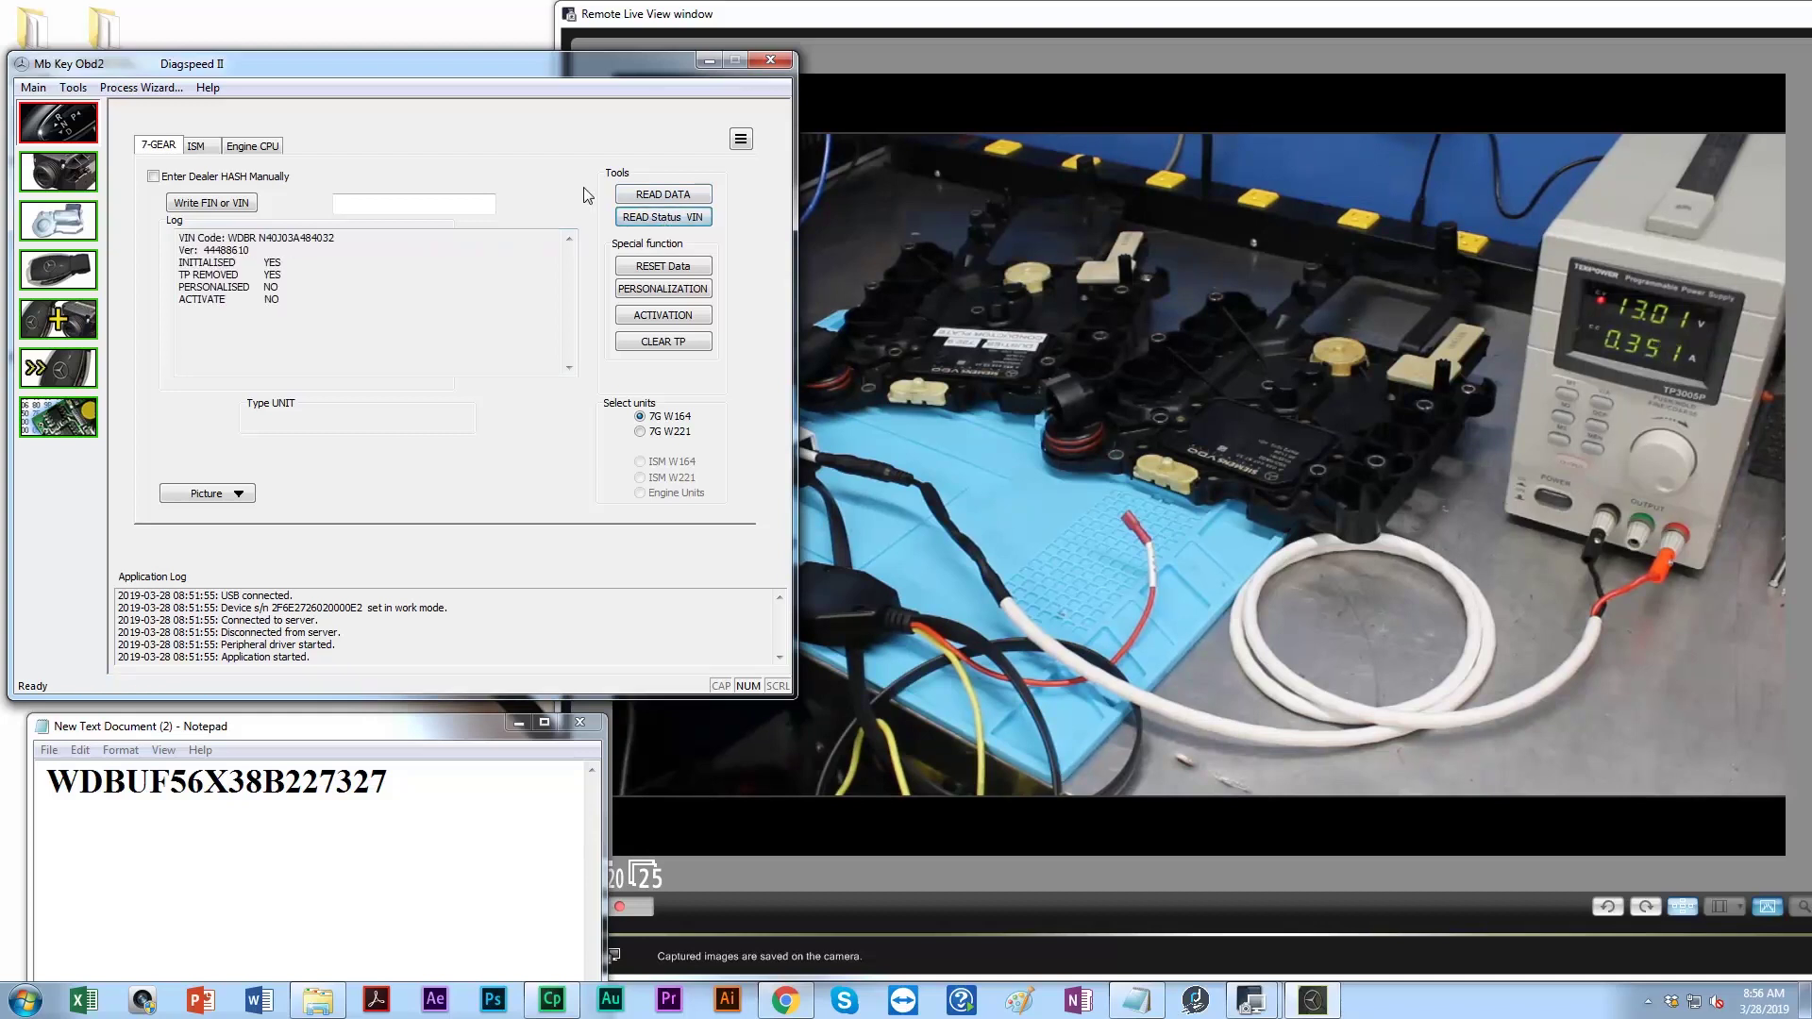
left_click_drag(177, 285, 289, 297)
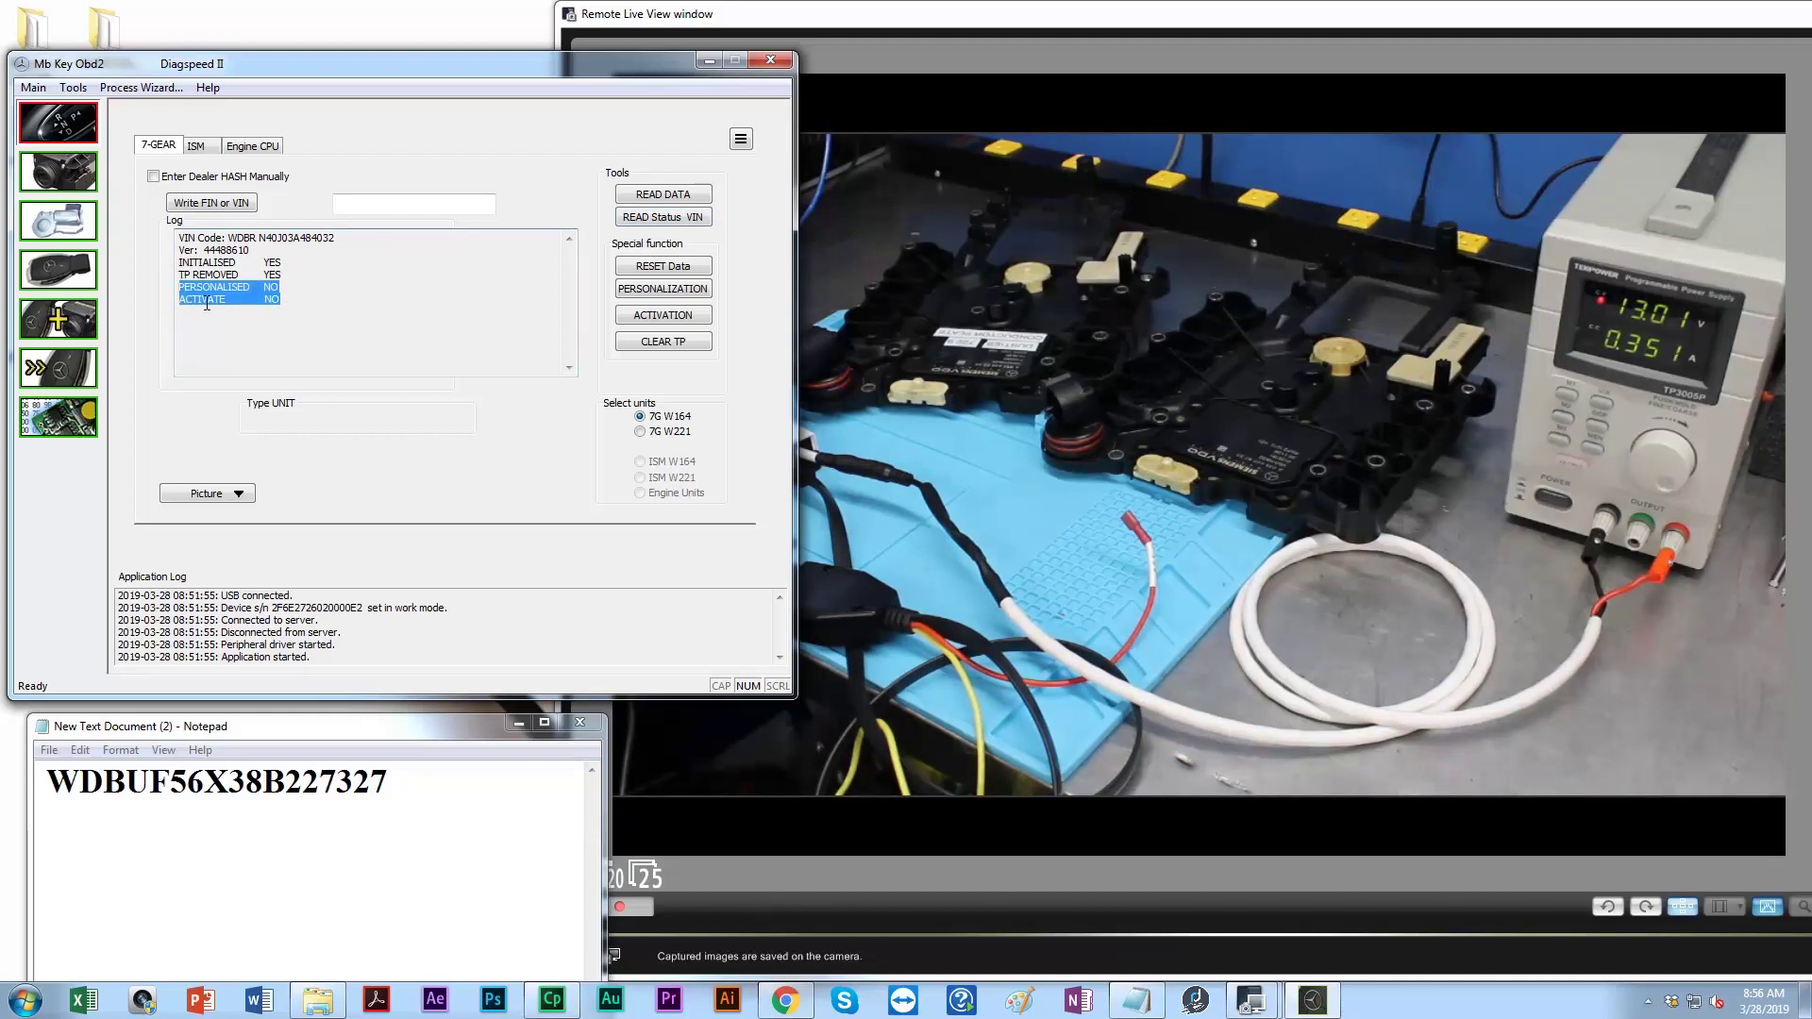
left_click_drag(231, 239, 341, 225)
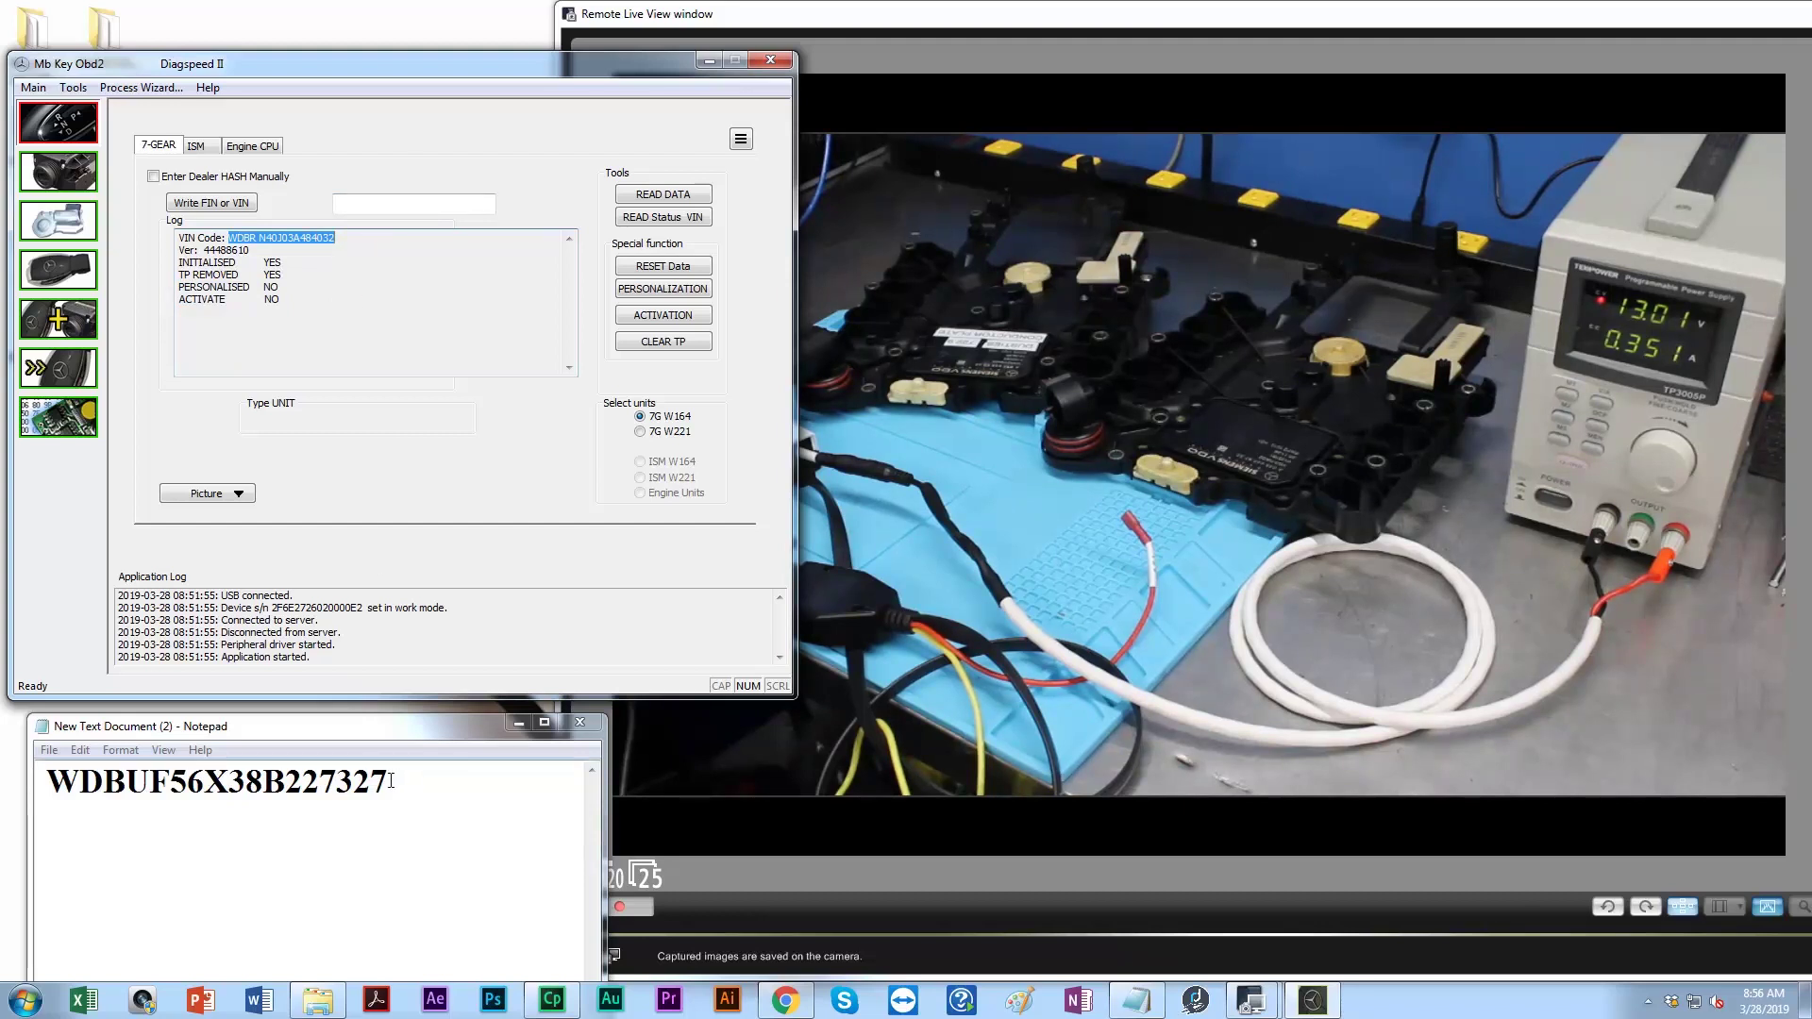
Copy the original module's VIN from the text note into the VIN field and write it to the replacement module
left_click_drag(393, 781, 58, 796)
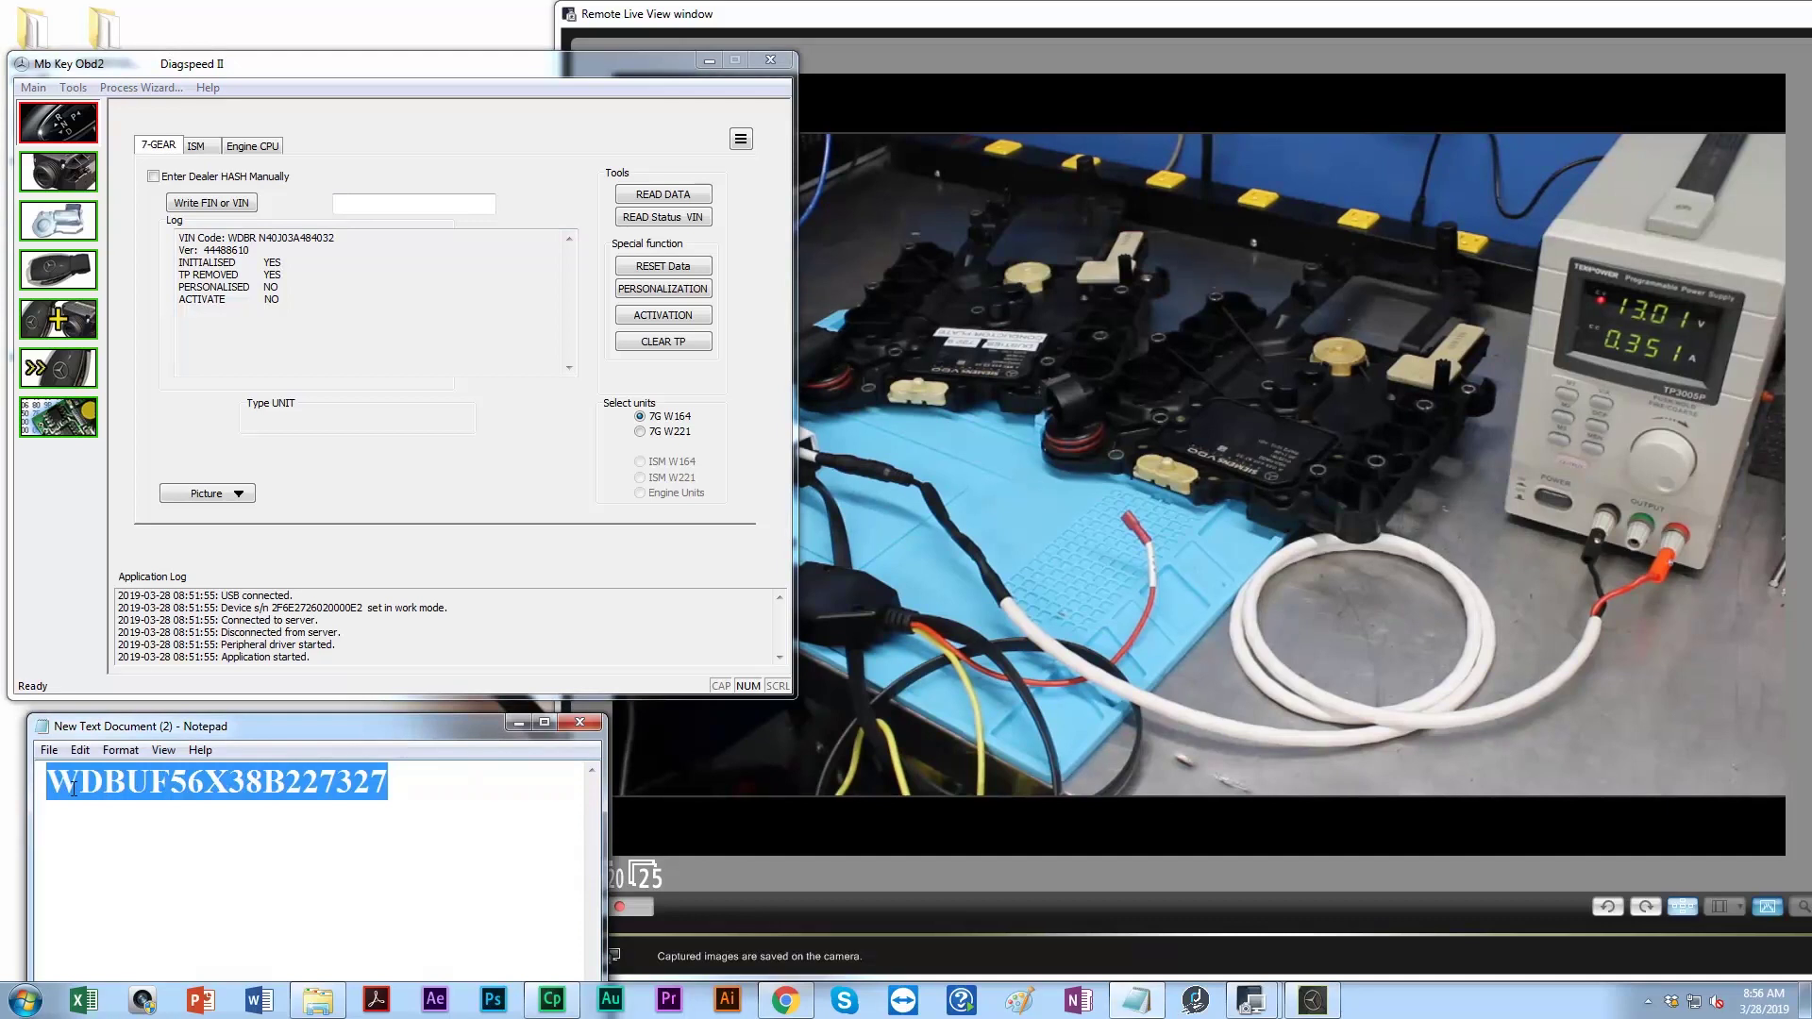
right_click(74, 787)
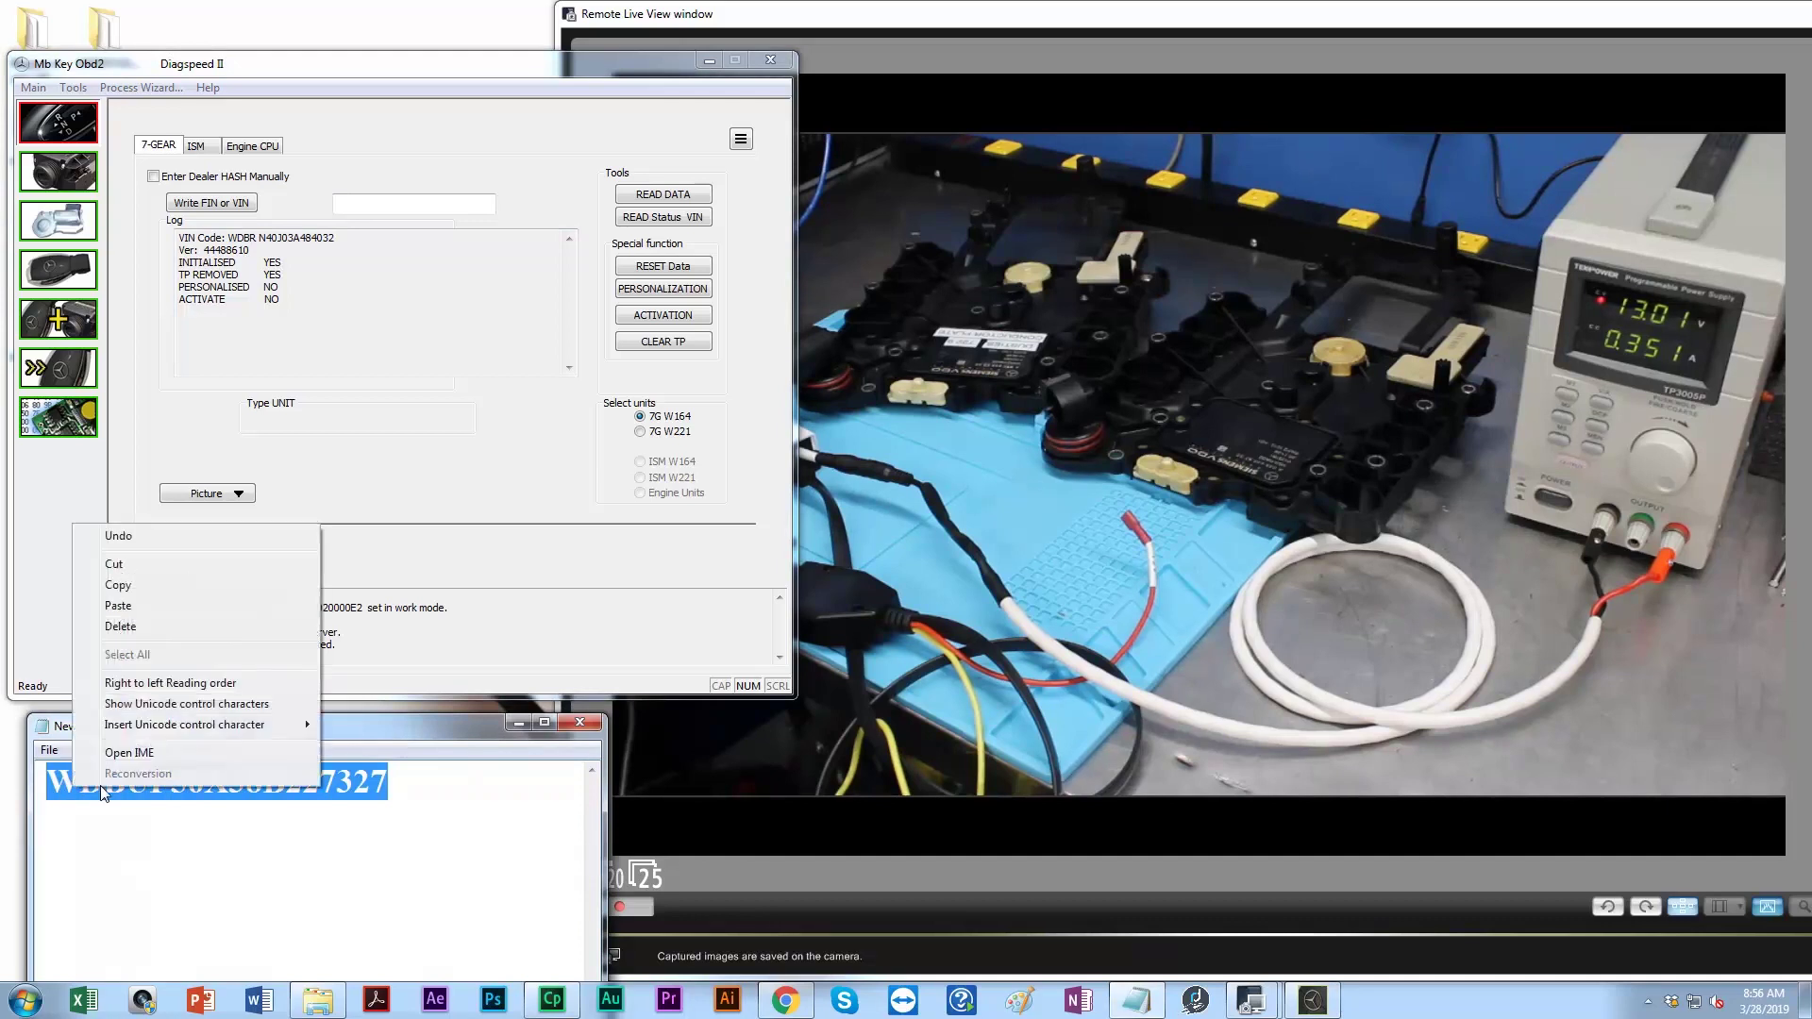
left_click(145, 584)
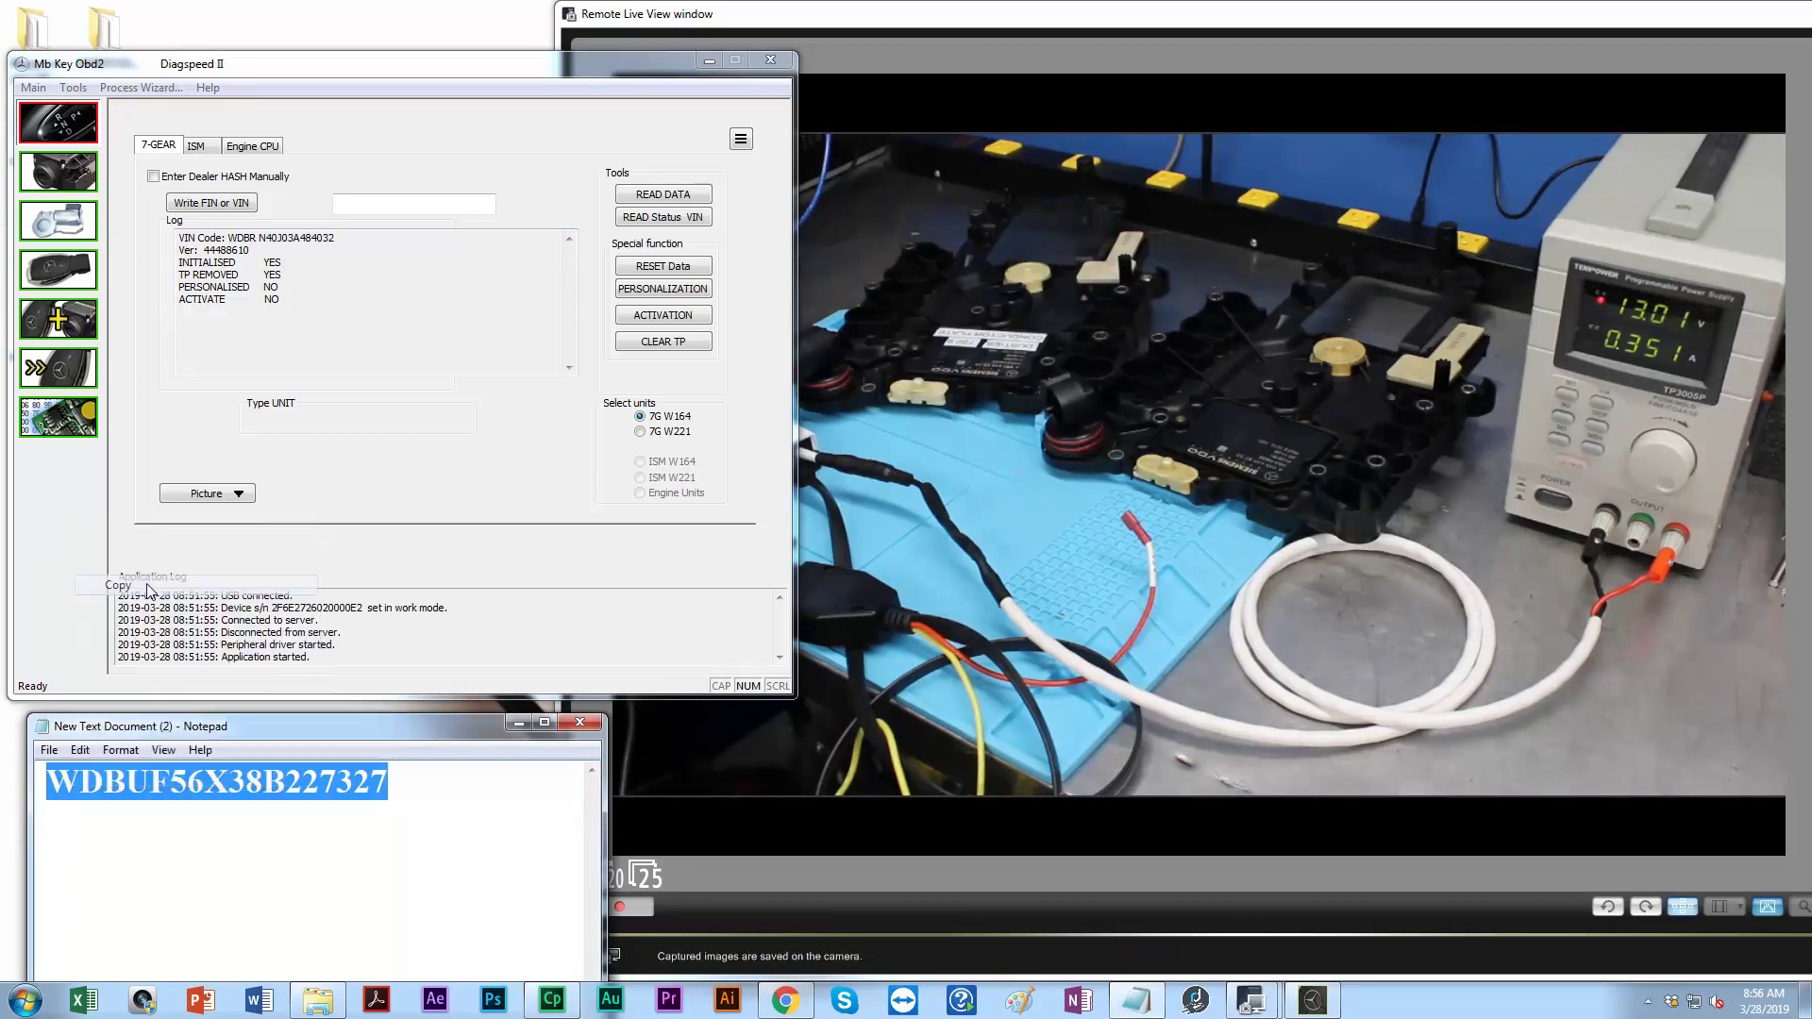
left_click(343, 210)
right_click(343, 206)
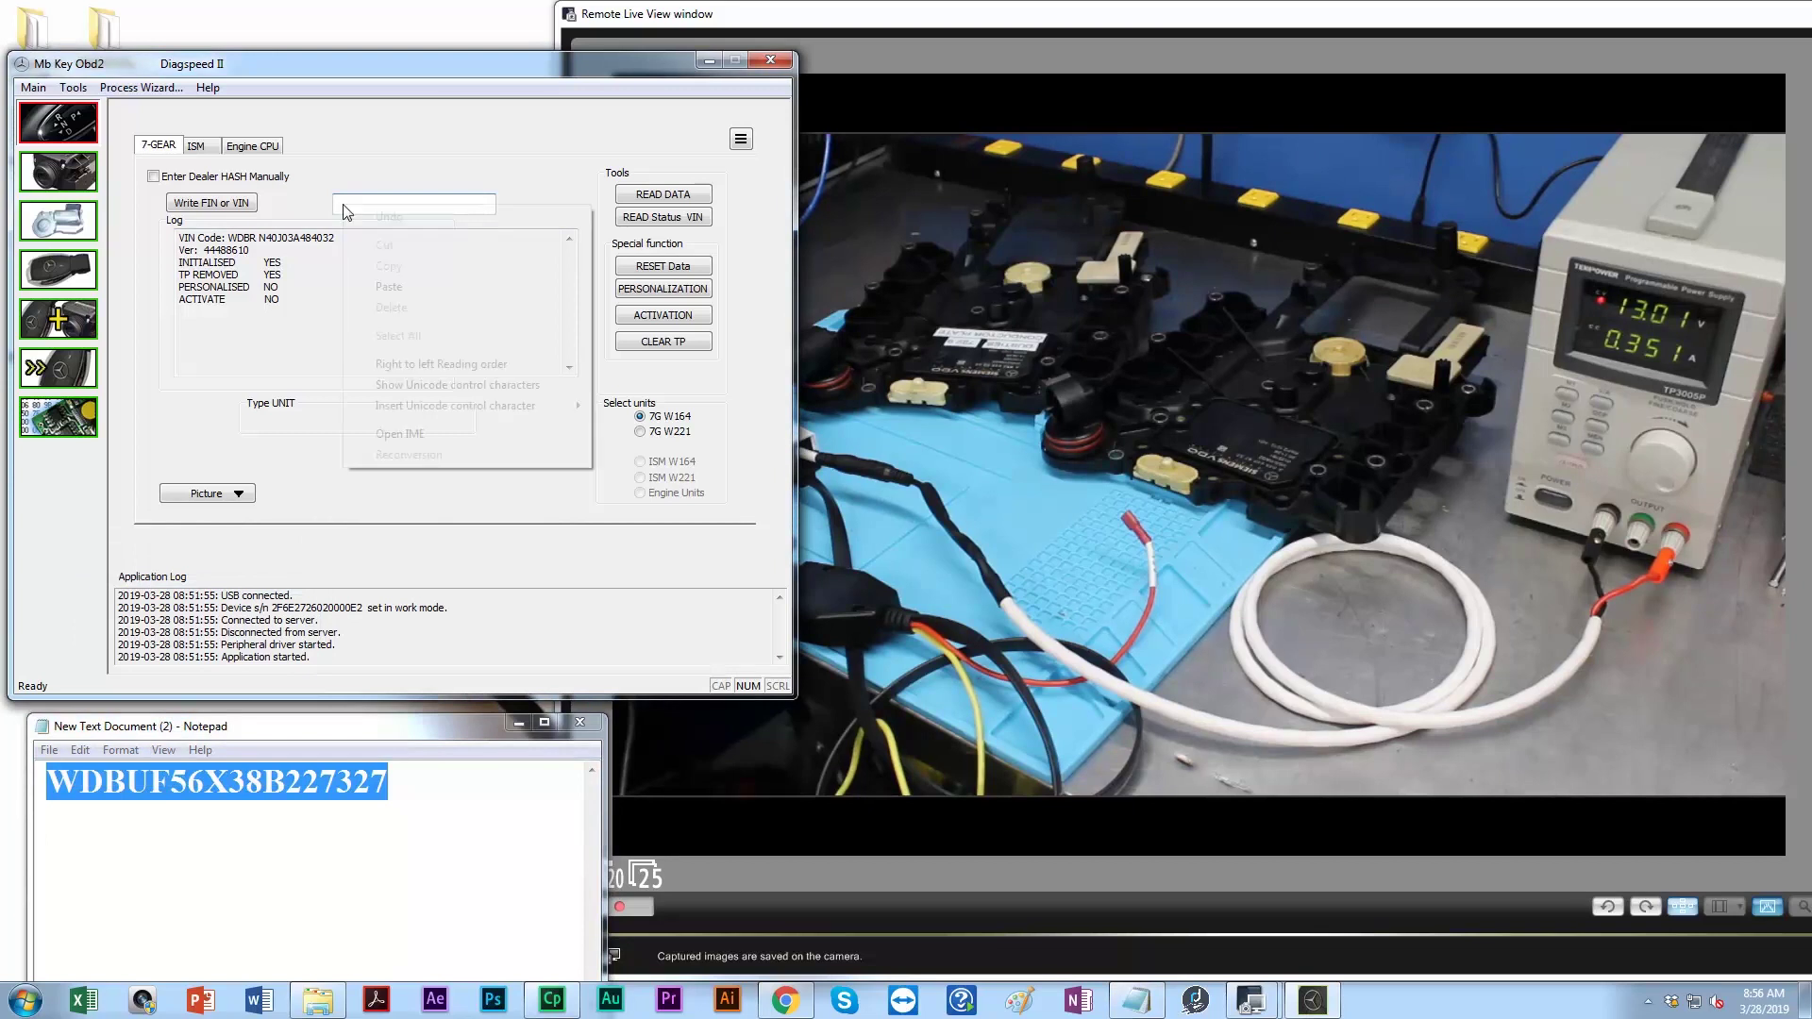
left_click(387, 286)
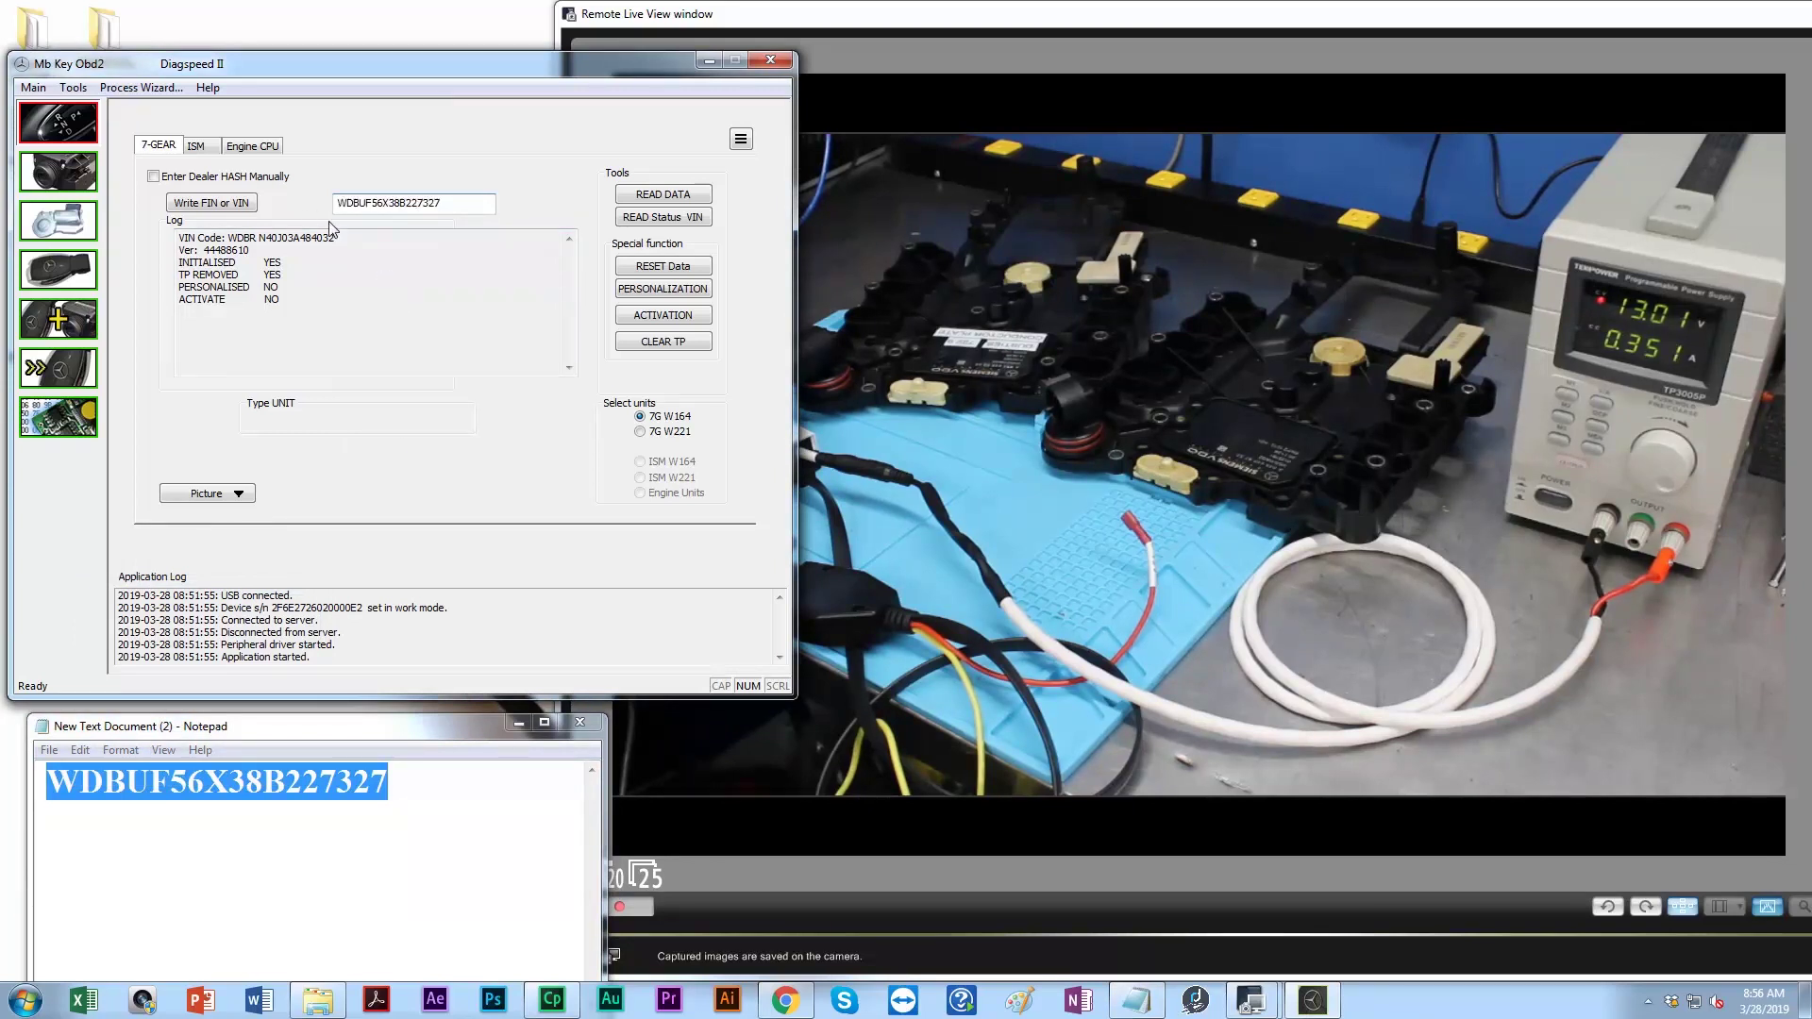
left_click(220, 204)
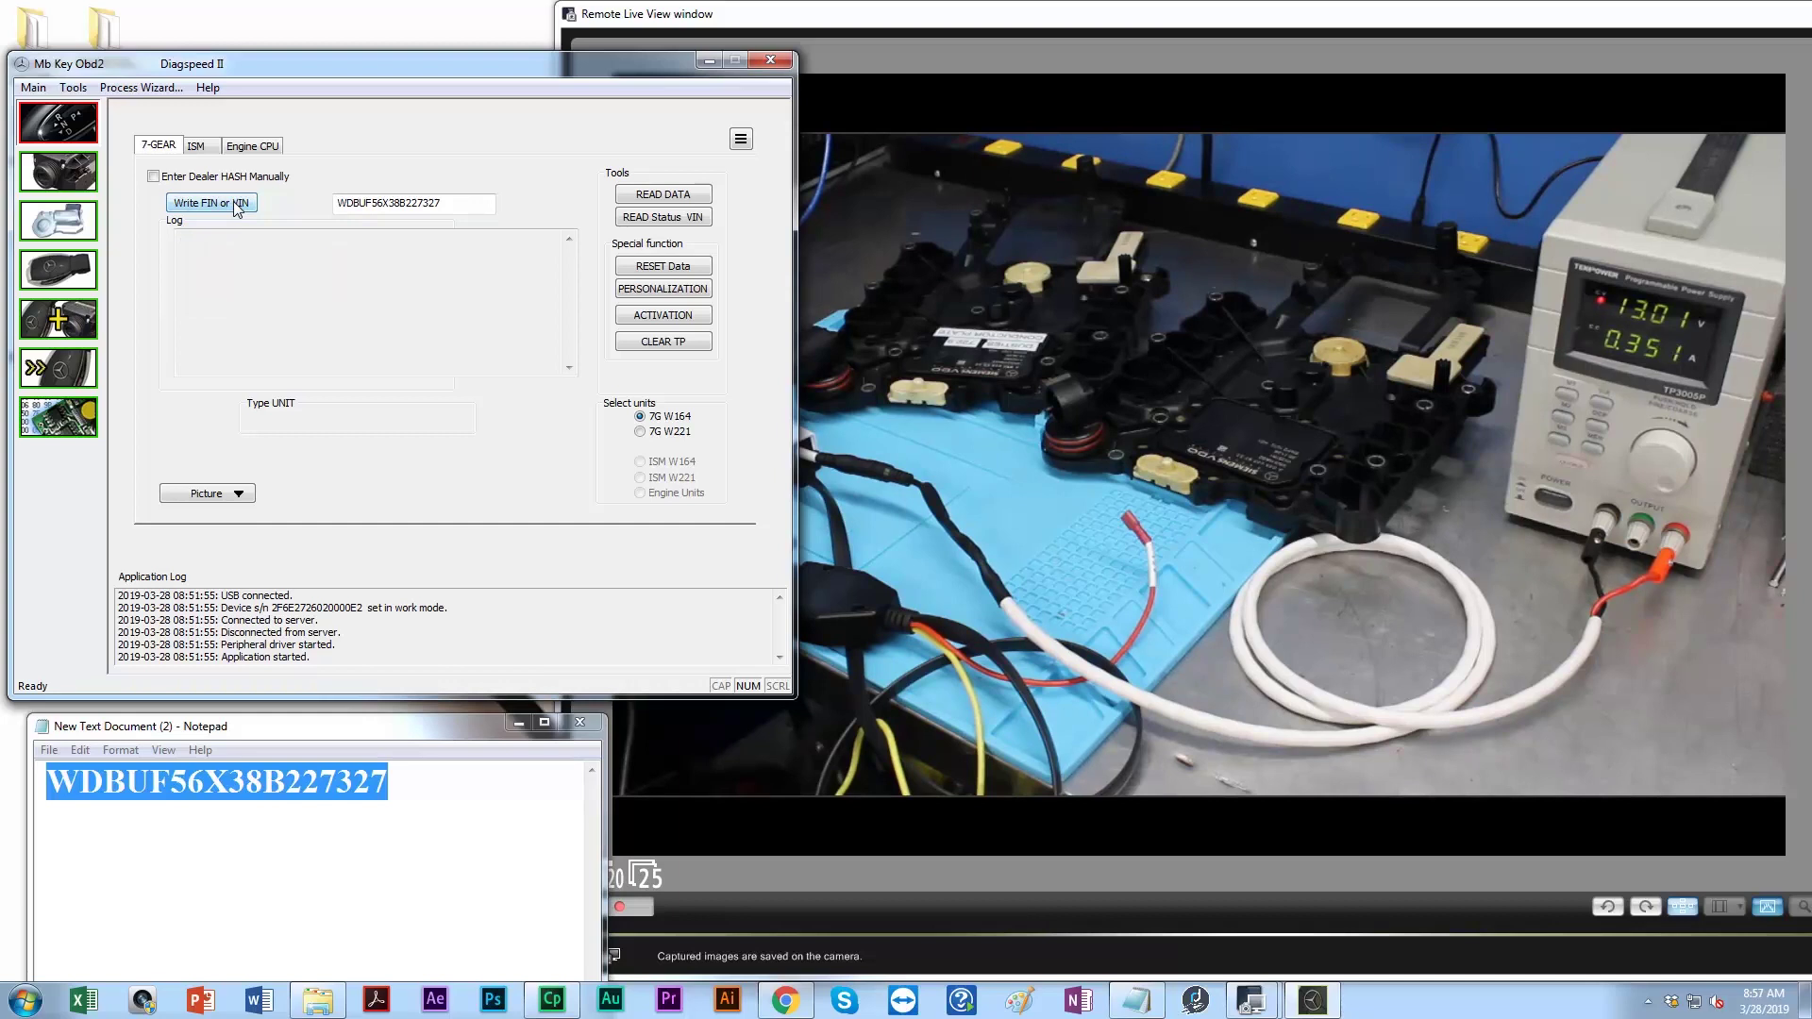
Read the replacement module's status and VIN, compare the stored VIN with the entered one, and check the personalised and activate flags
left_click(666, 218)
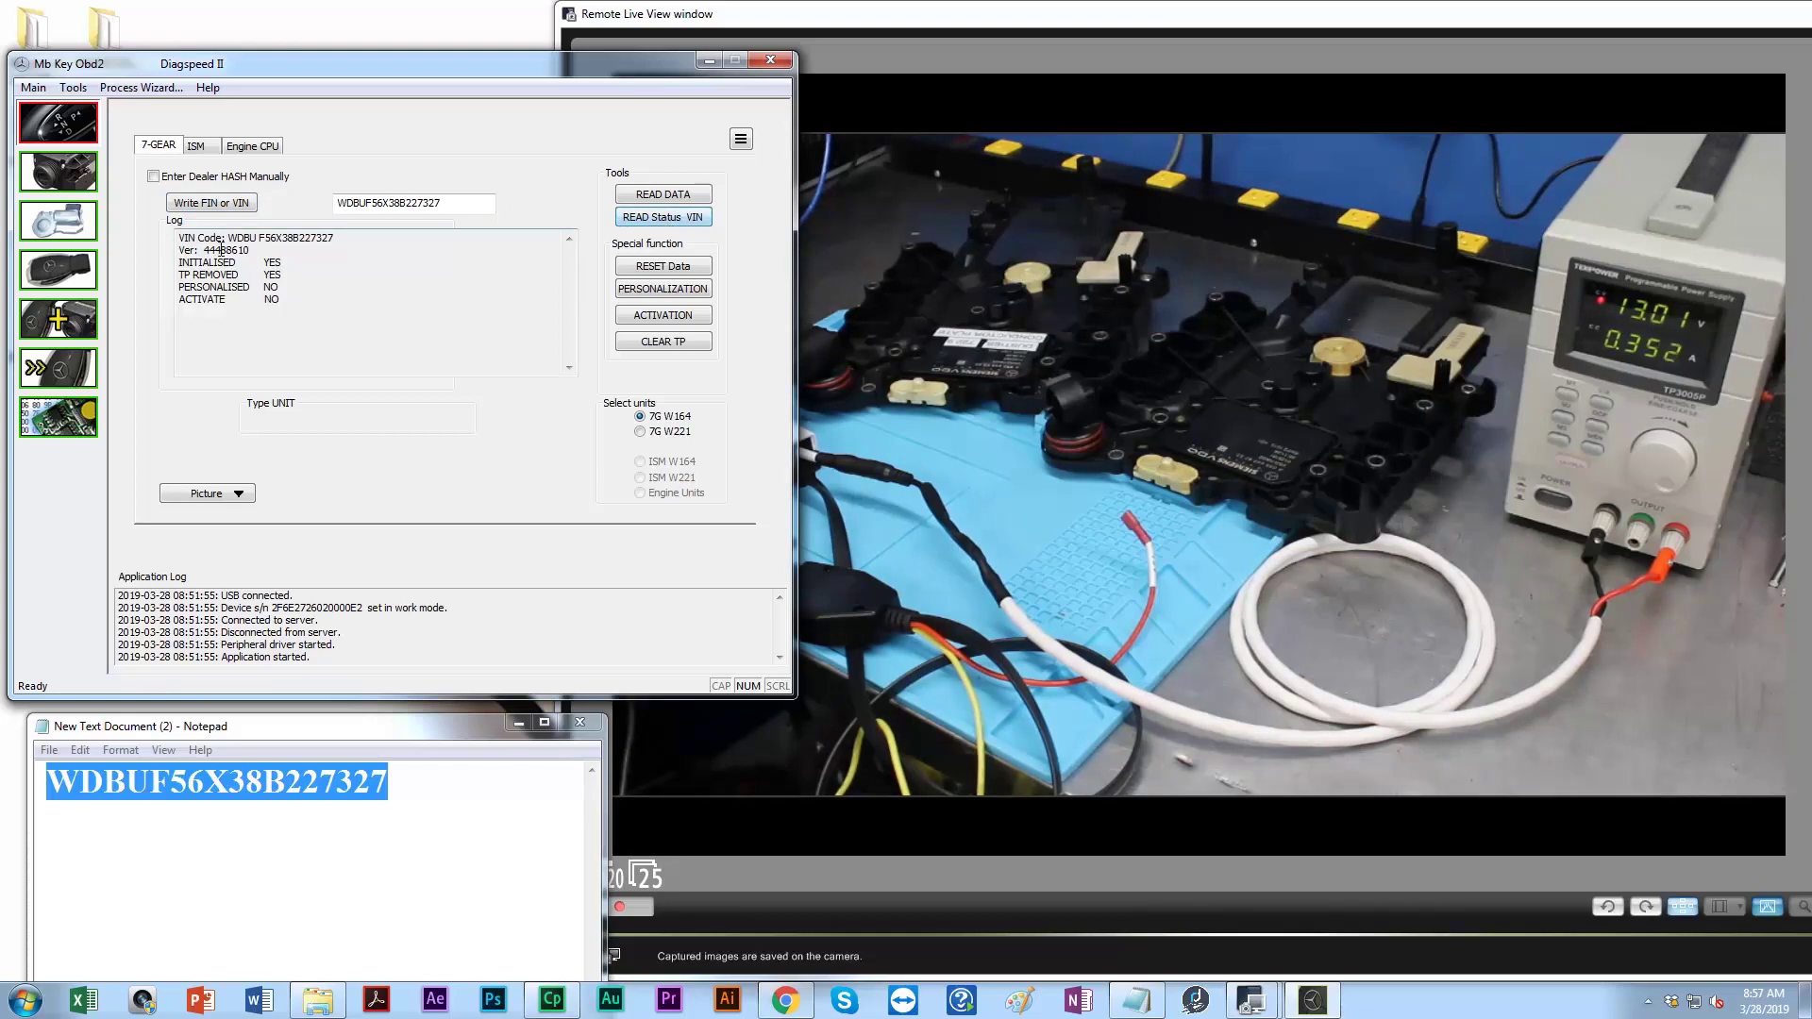
left_click_drag(230, 237, 337, 225)
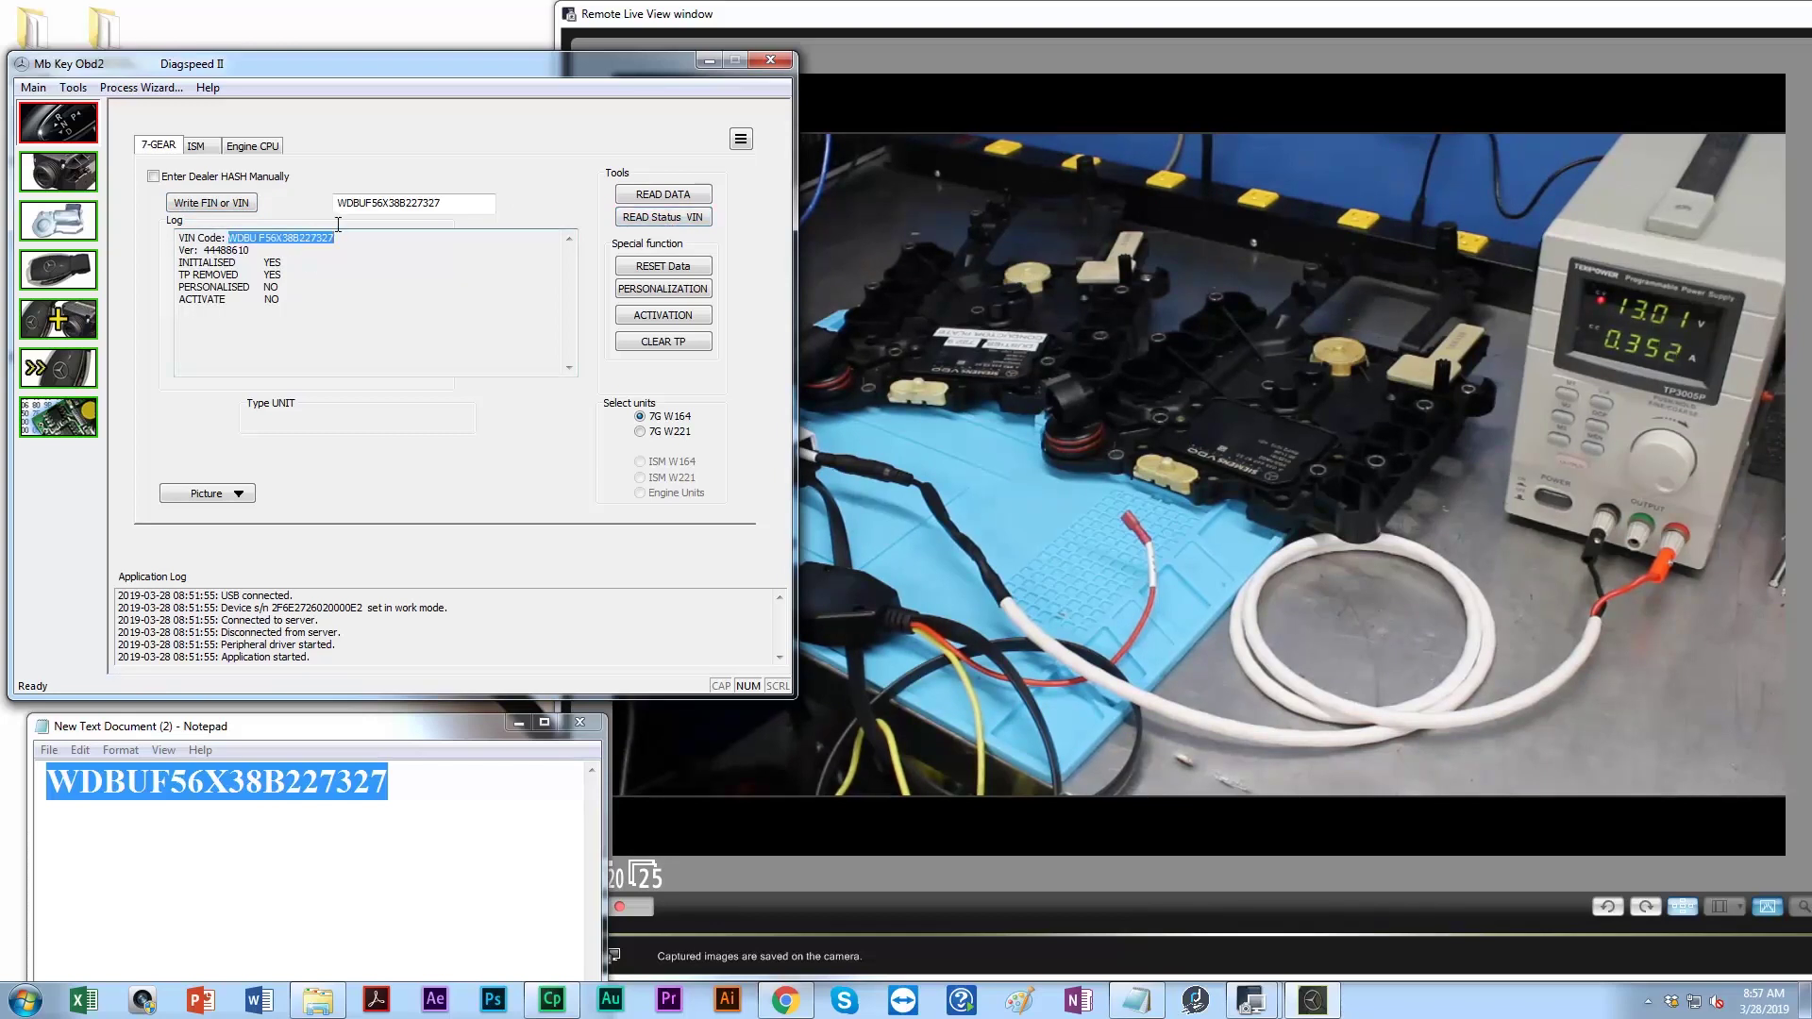
double_click(418, 207)
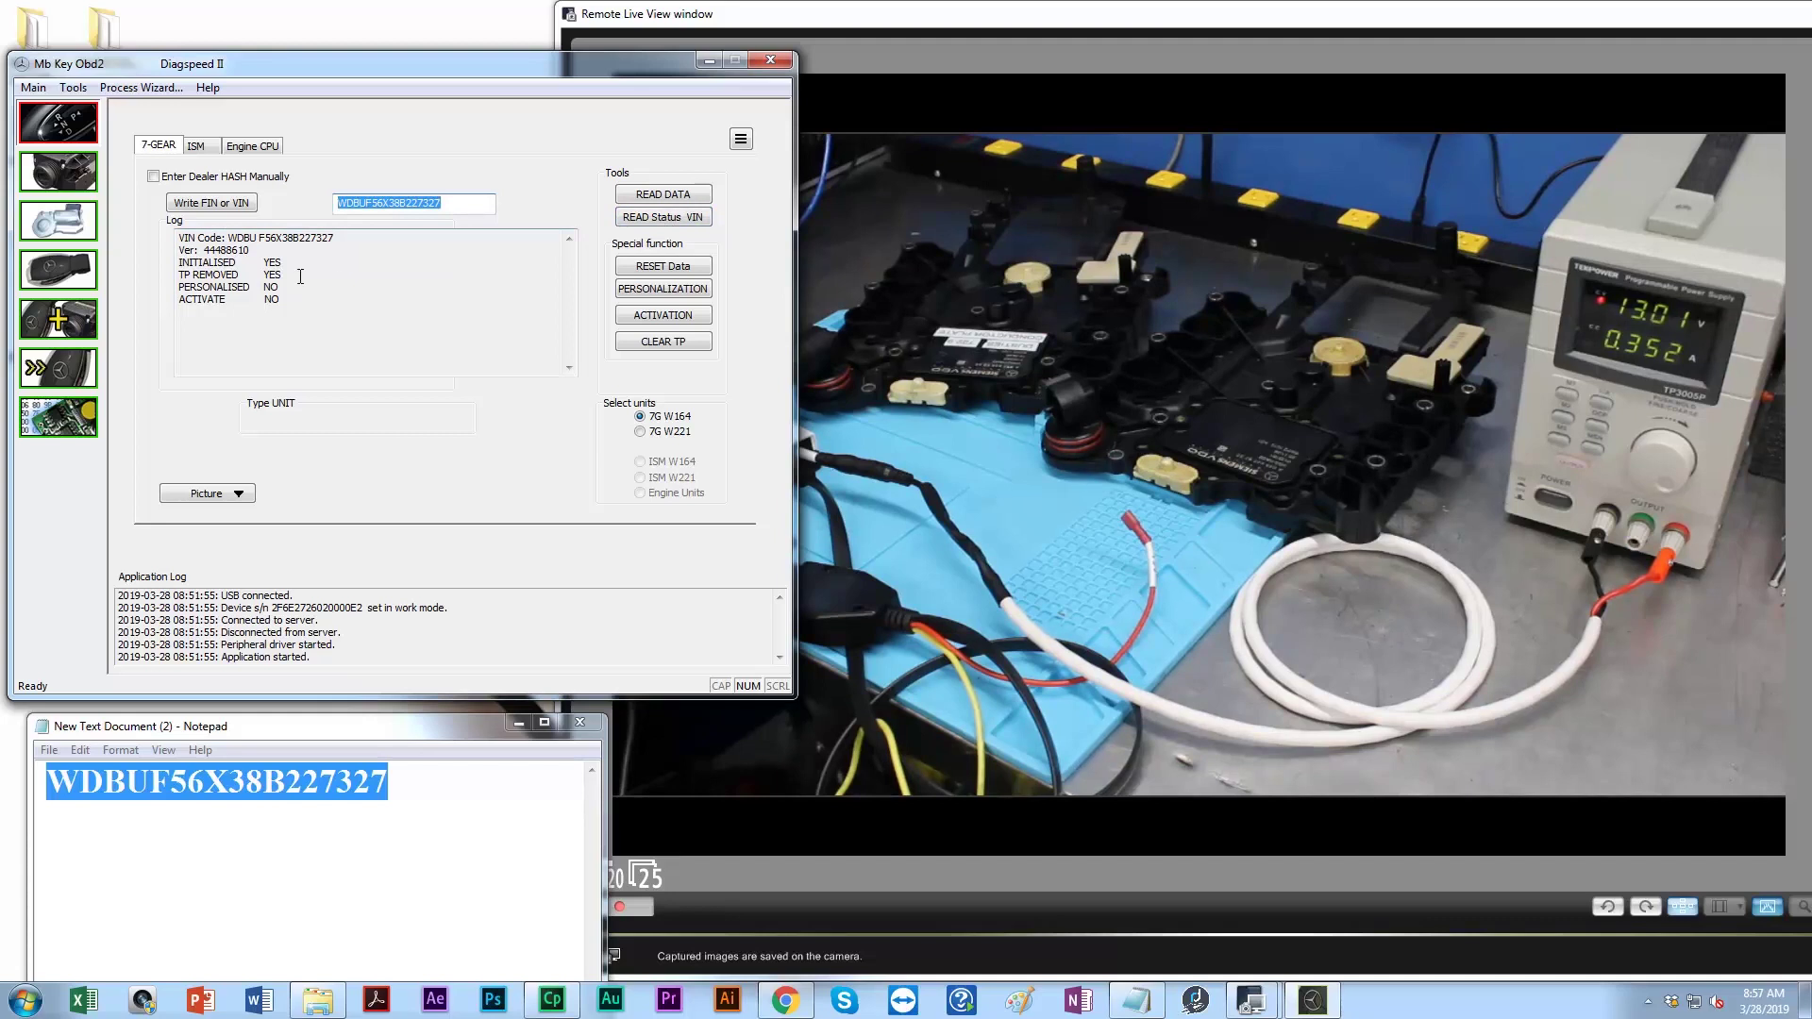
left_click_drag(187, 286, 280, 300)
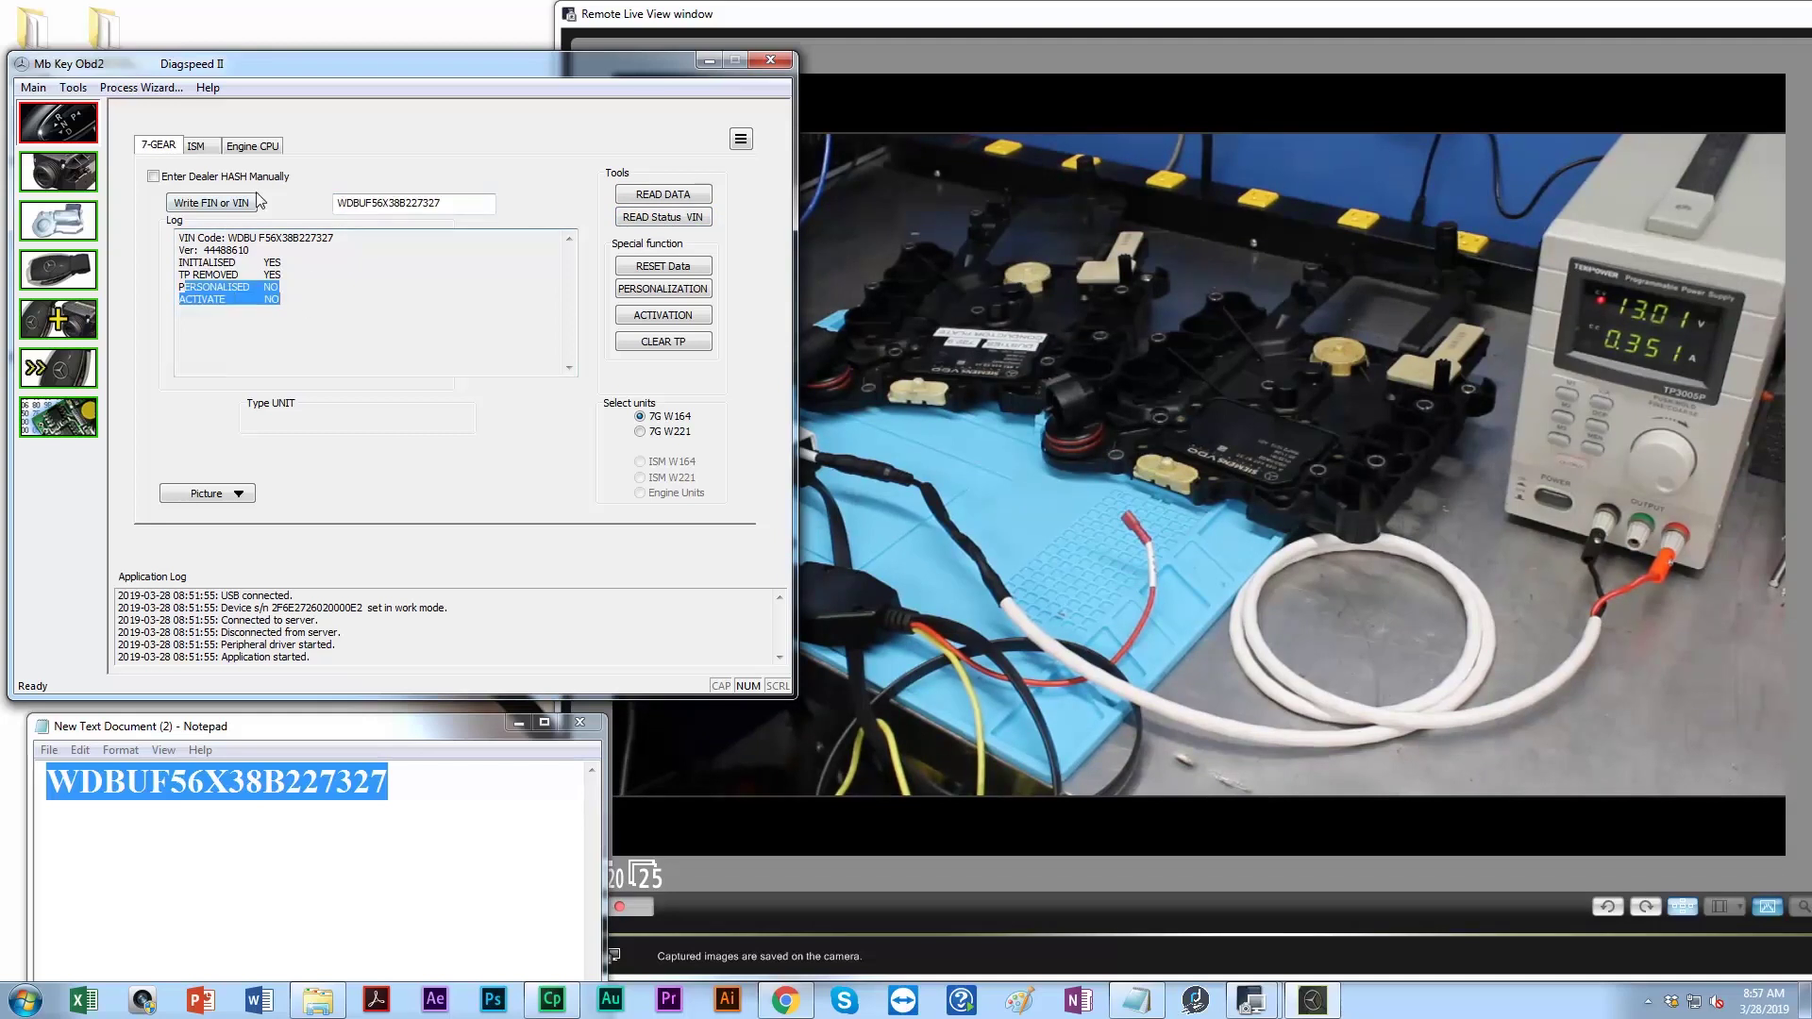
left_click_drag(341, 203, 441, 211)
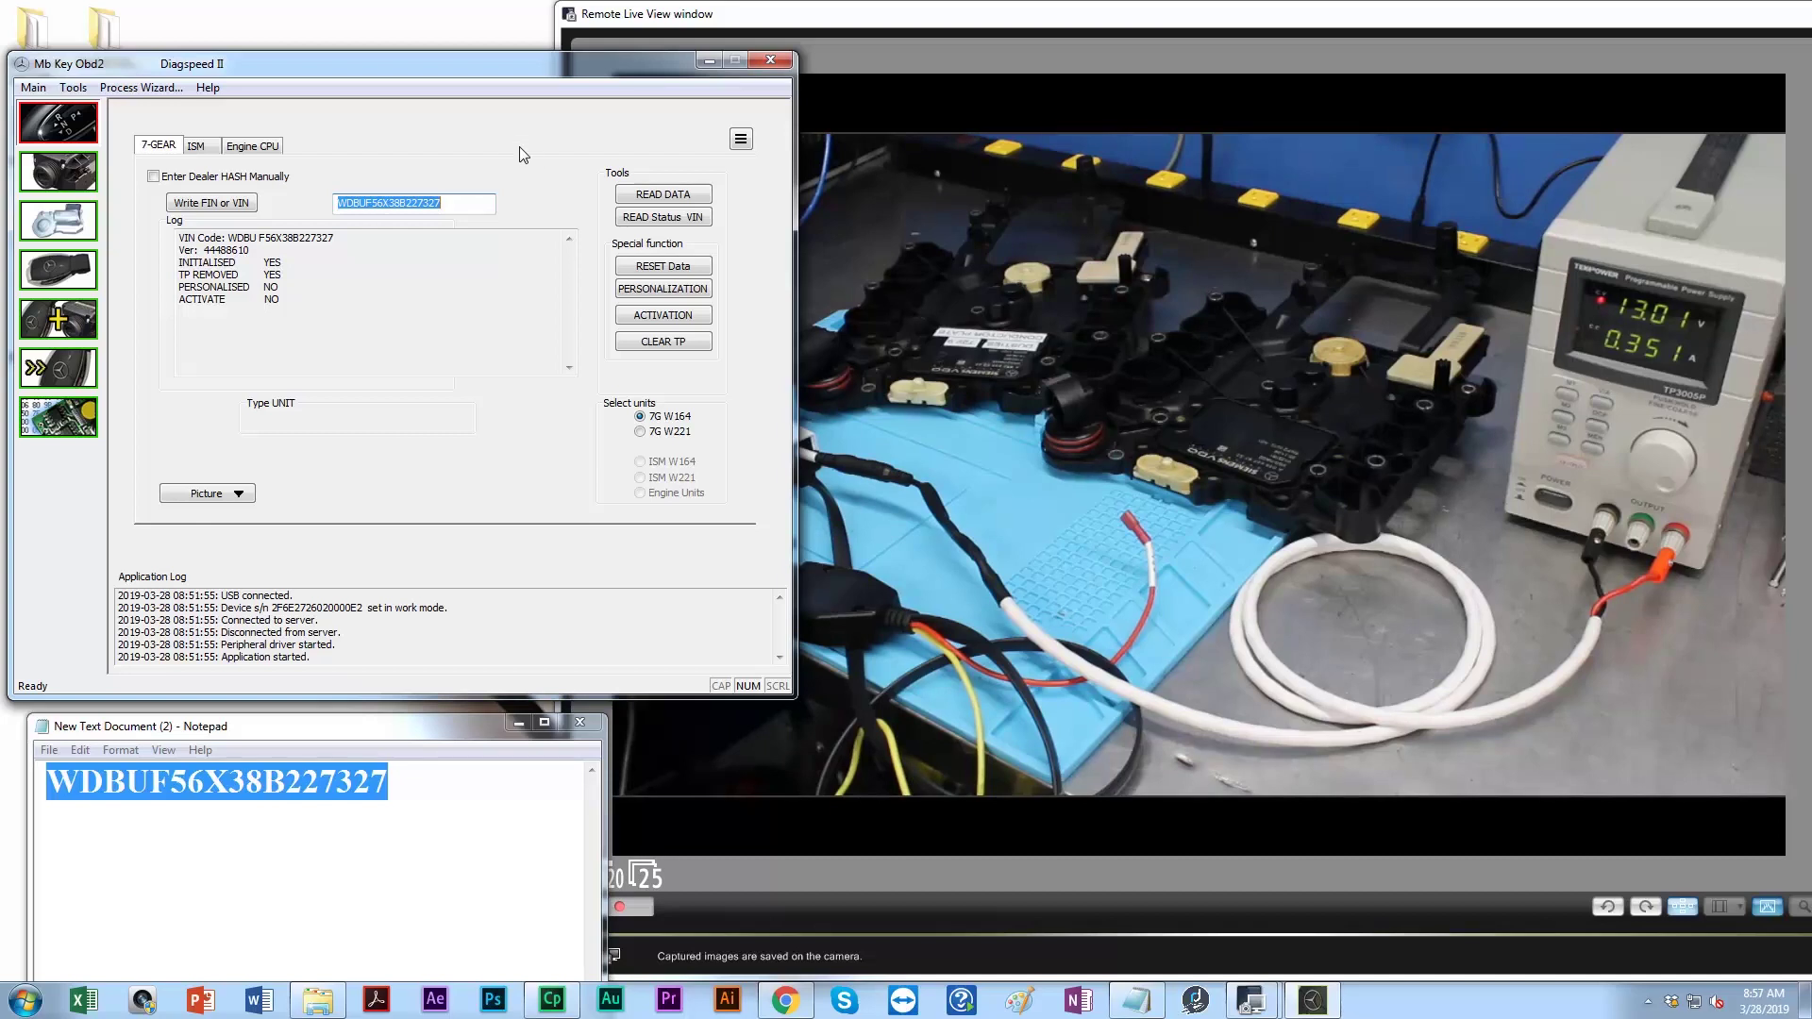
Read the replacement module's hash data, then load the original module's saved hash bin file from the Desktop
left_click(645, 195)
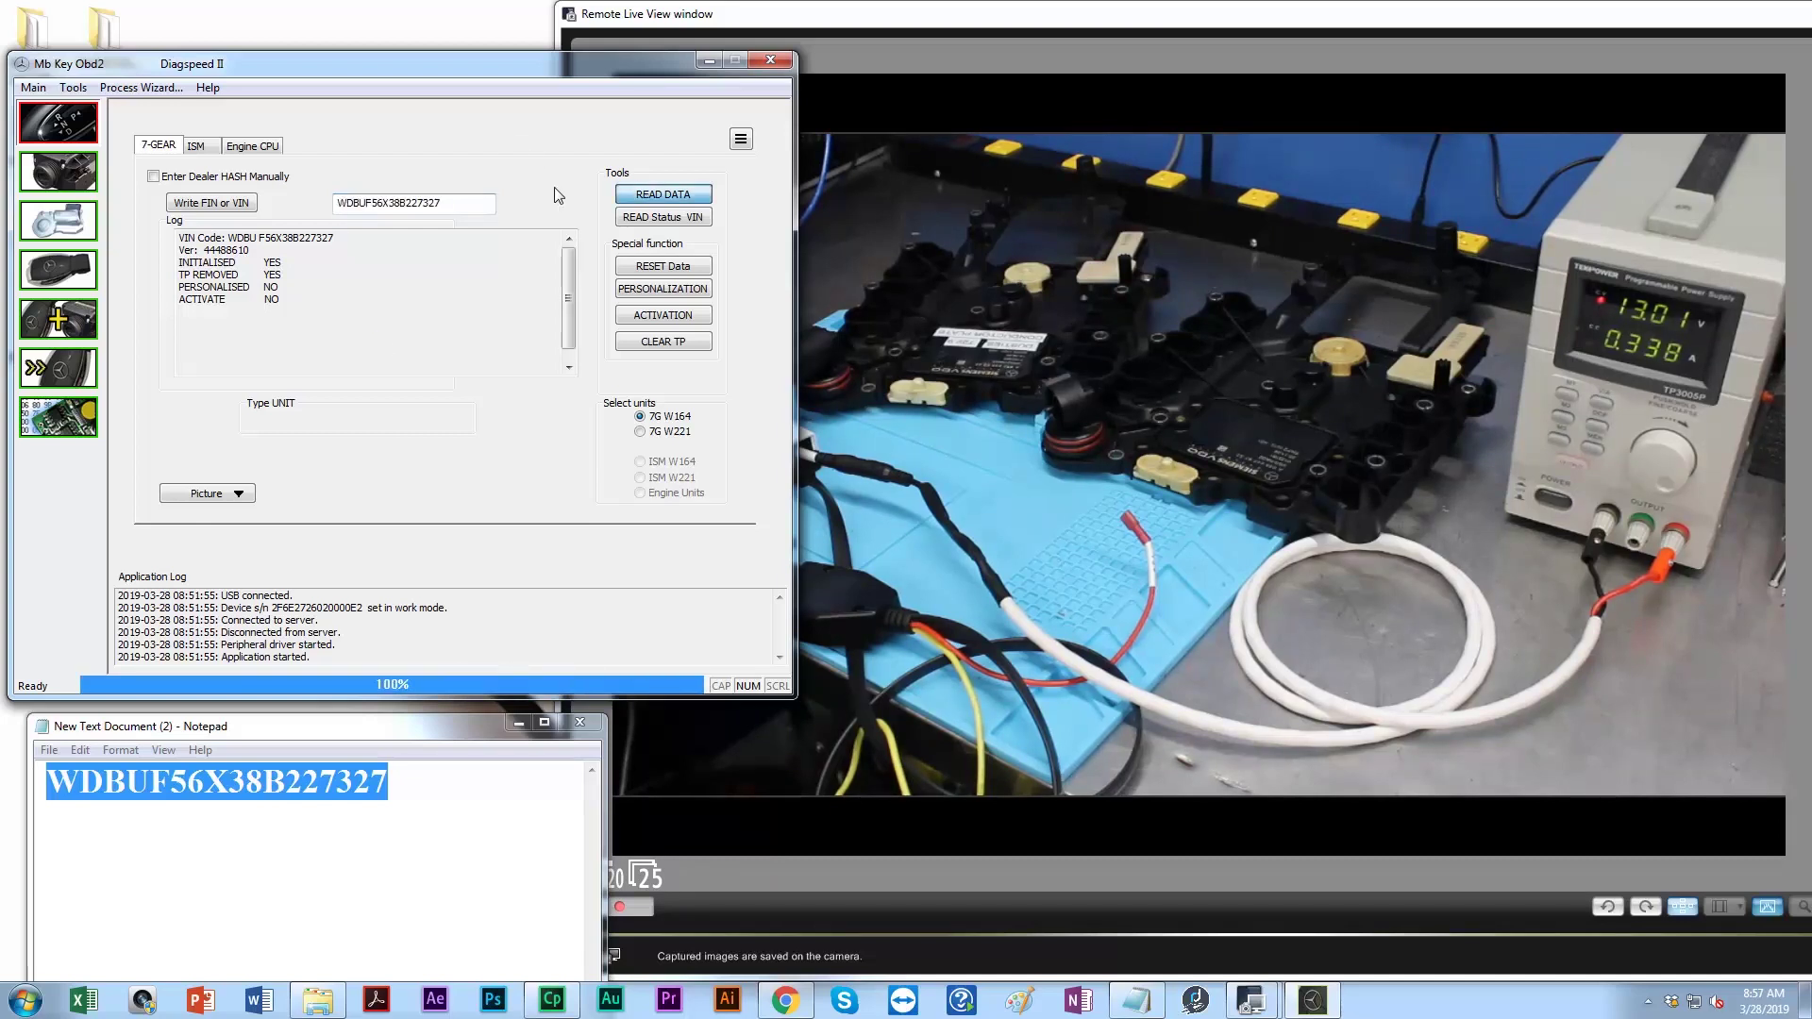
left_click_drag(203, 240, 381, 362)
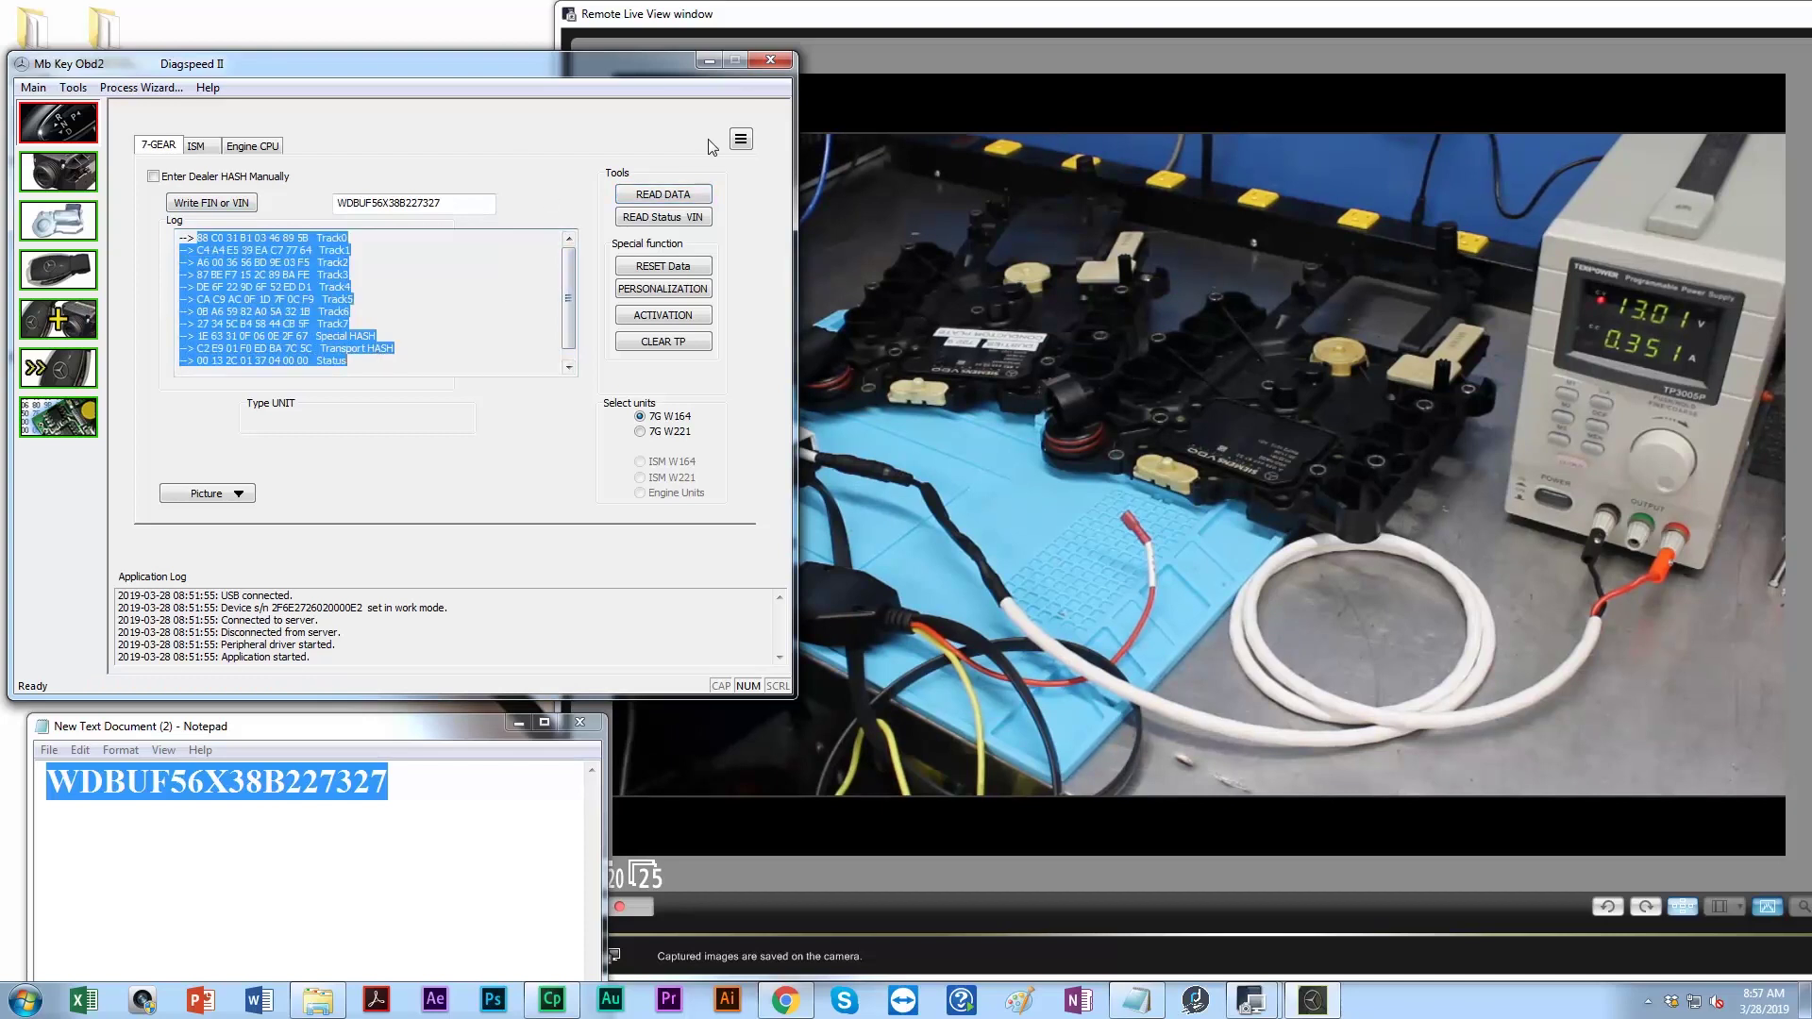
left_click(741, 140)
mouse_move(772, 140)
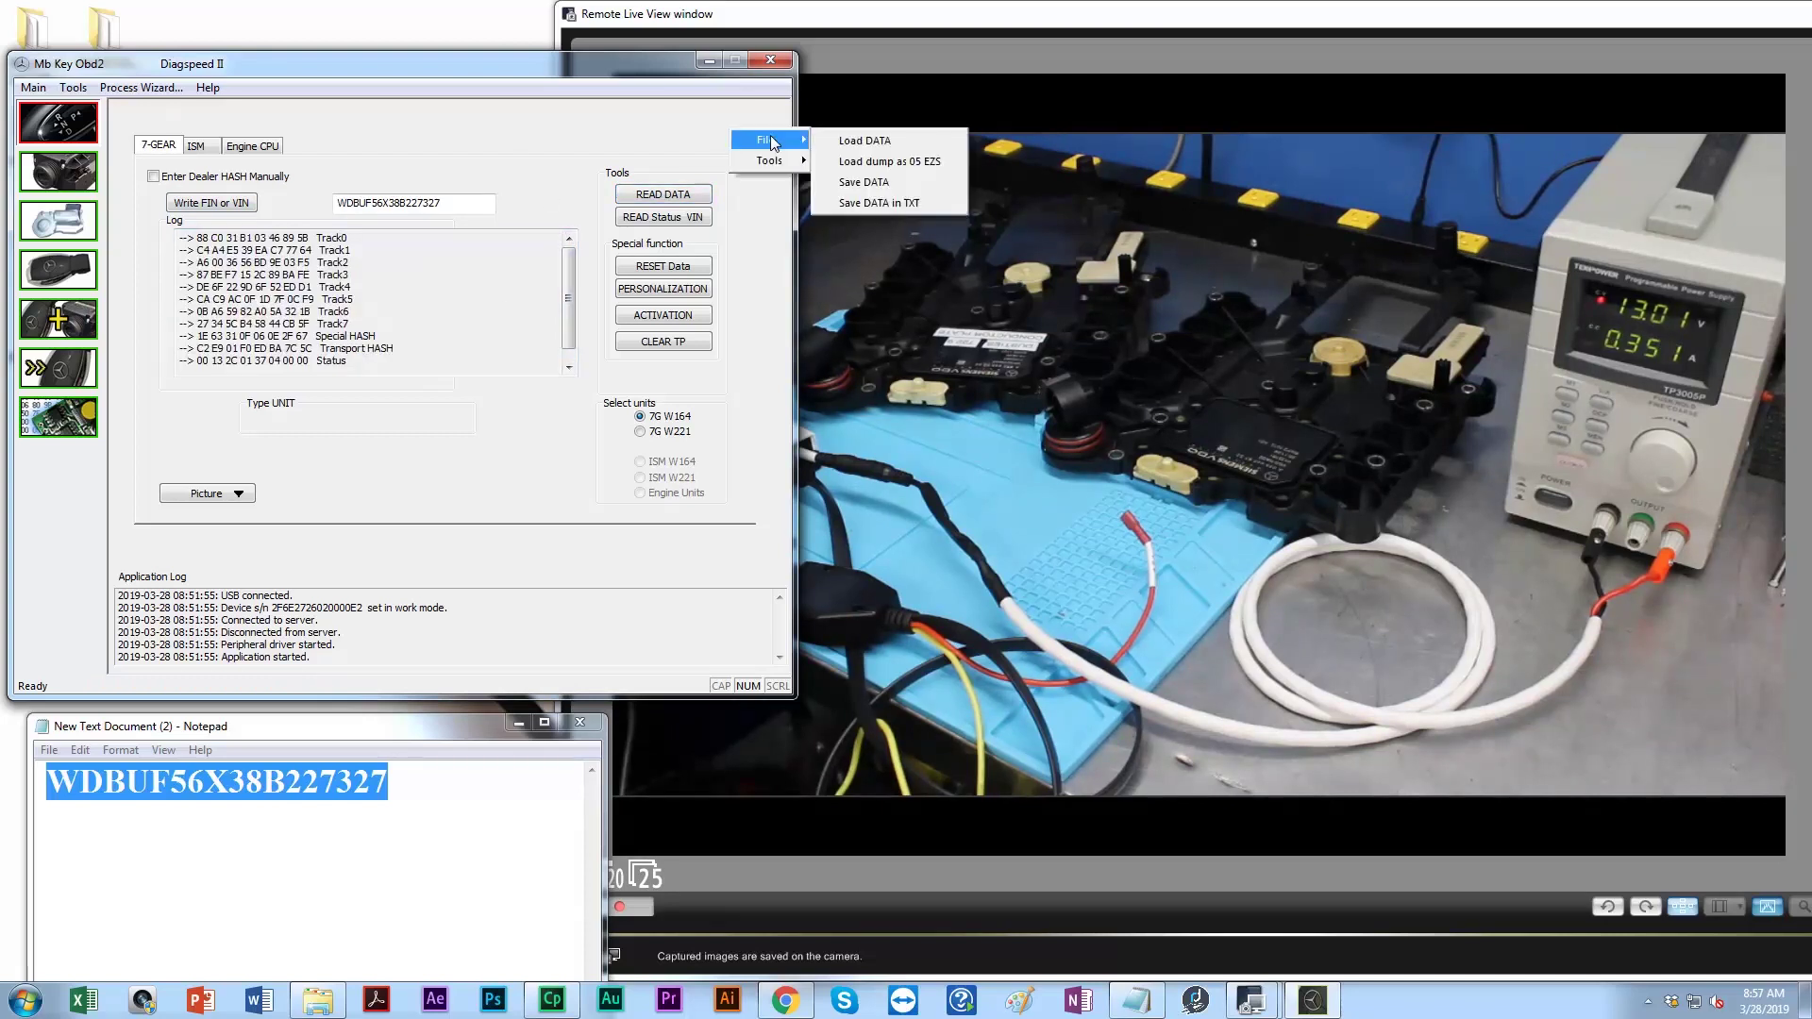
left_click(849, 140)
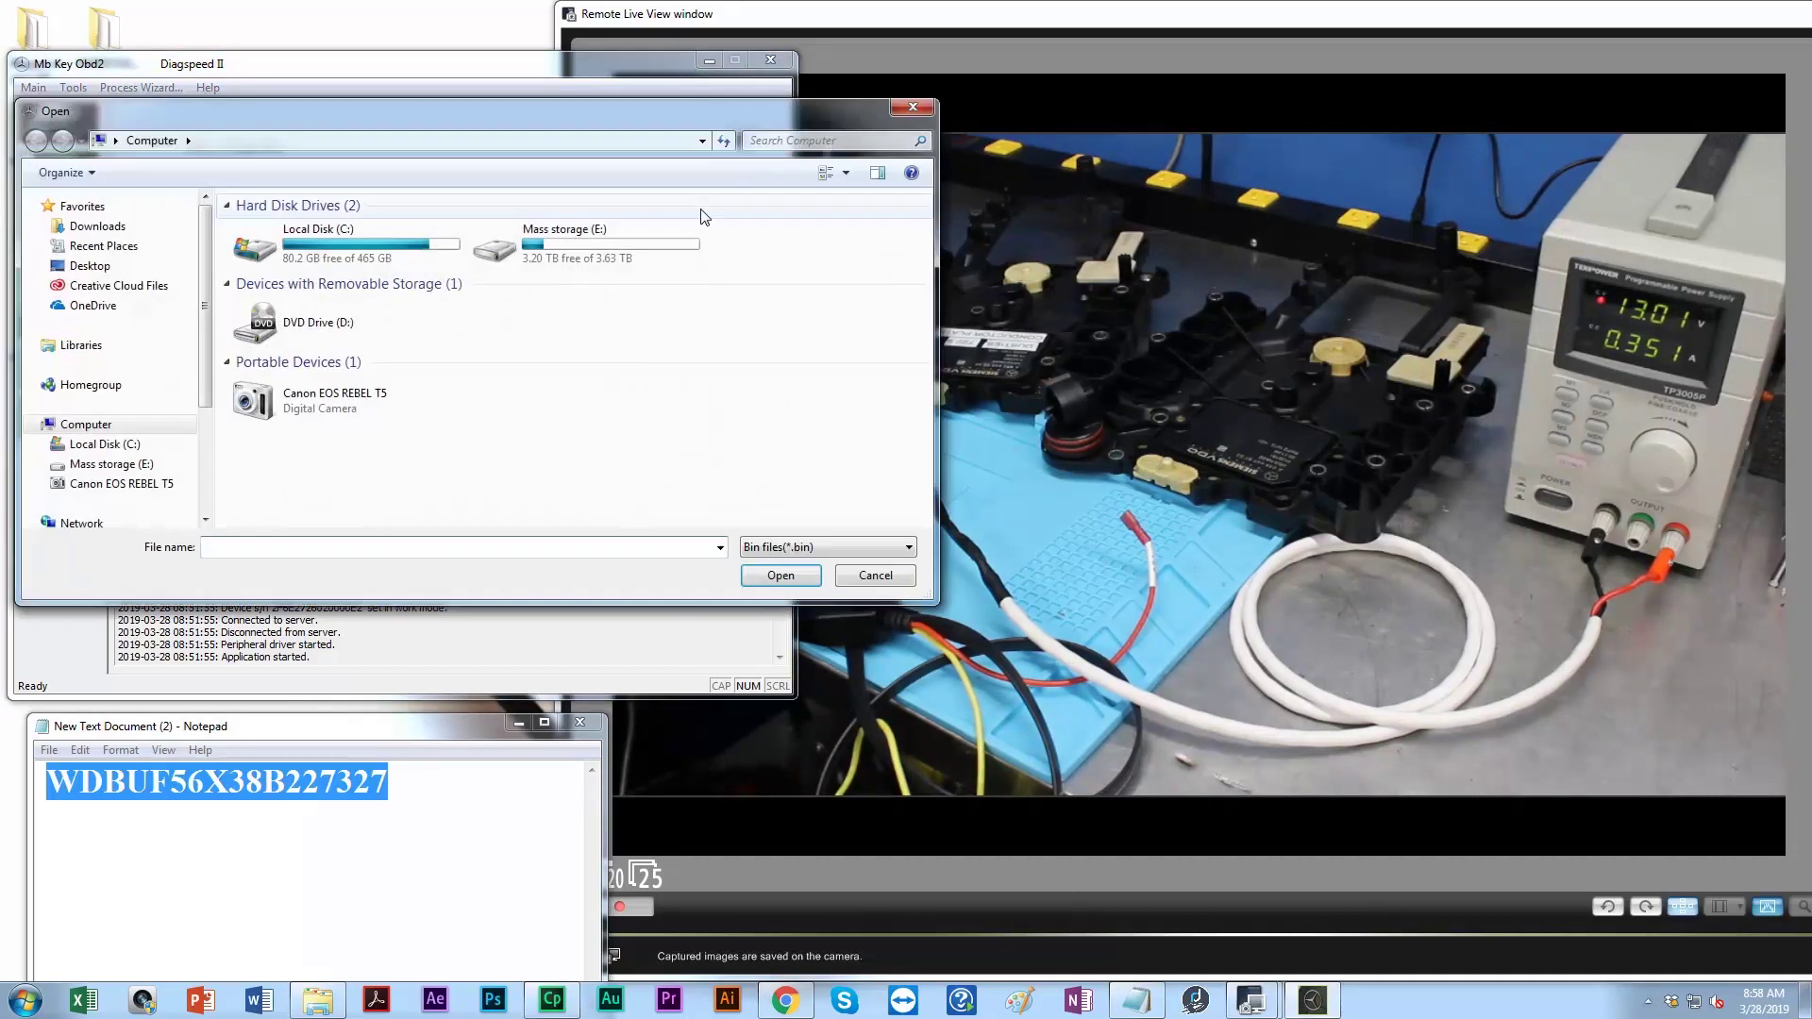
left_click(89, 266)
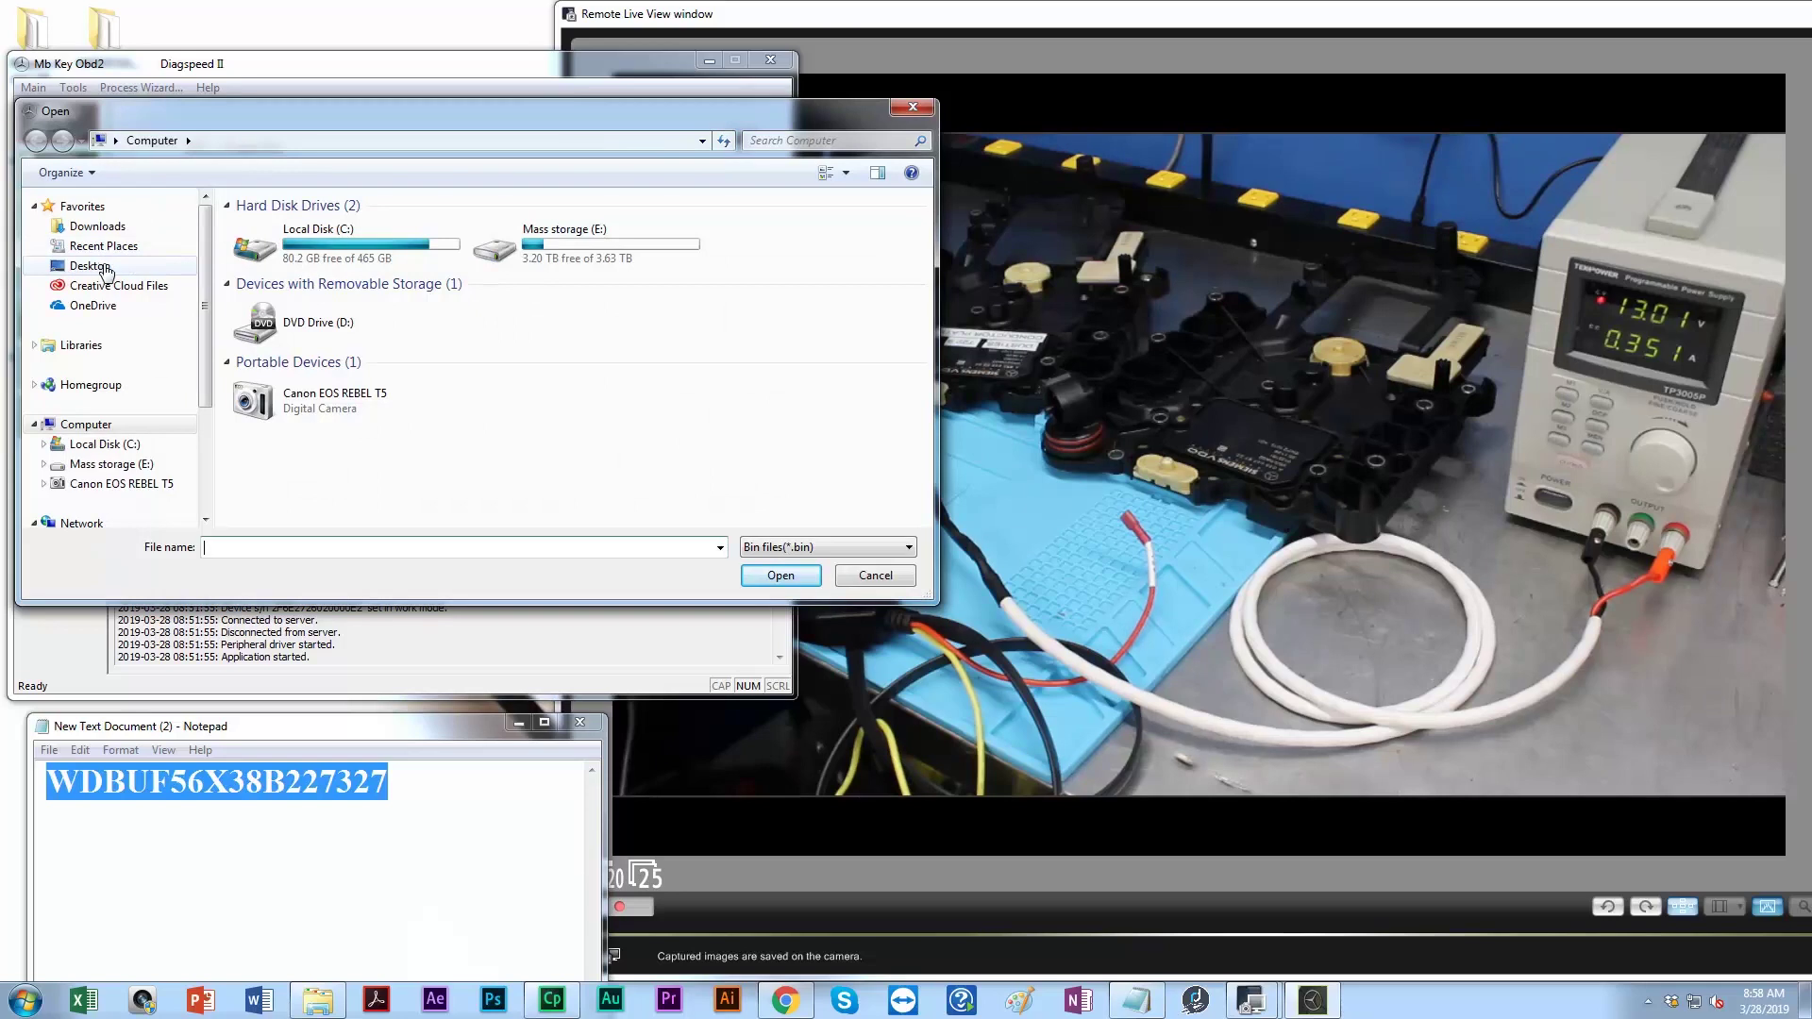
left_click_drag(927, 247, 944, 536)
left_click(567, 287)
left_click(780, 575)
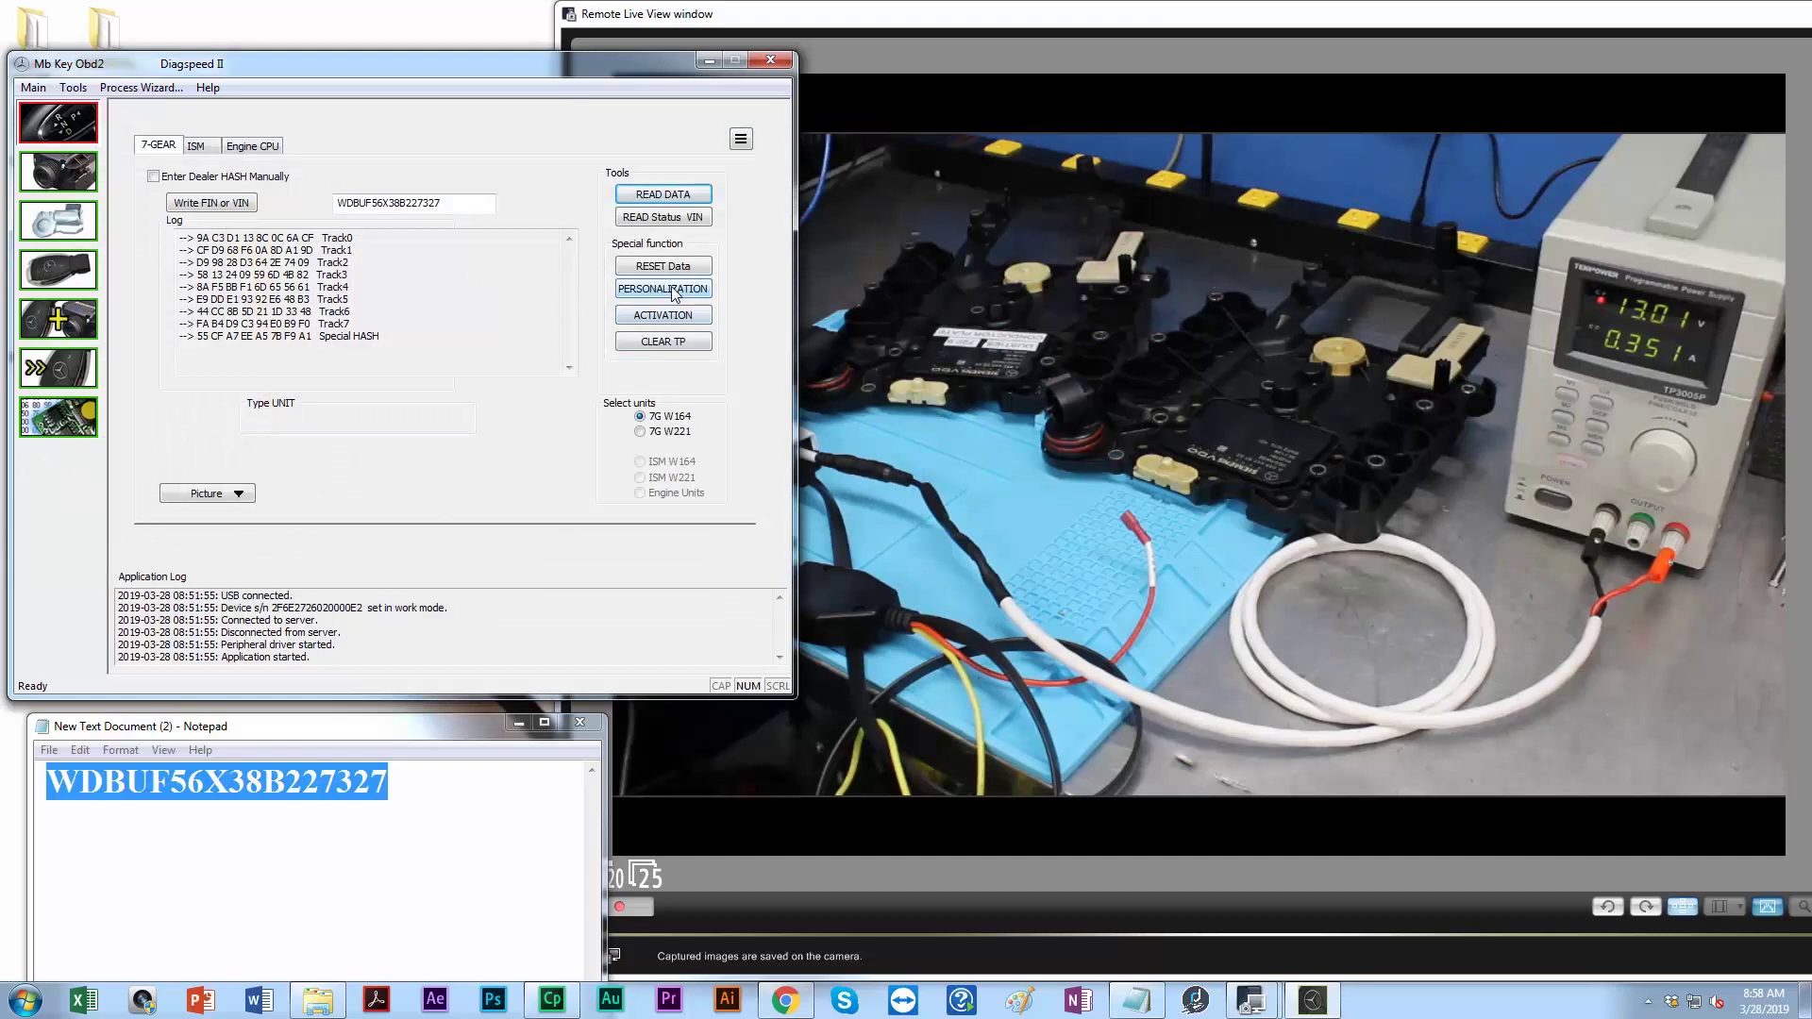
Personalize the replacement module with the loaded original data and read its data back to compare the hash tracks
left_click(676, 290)
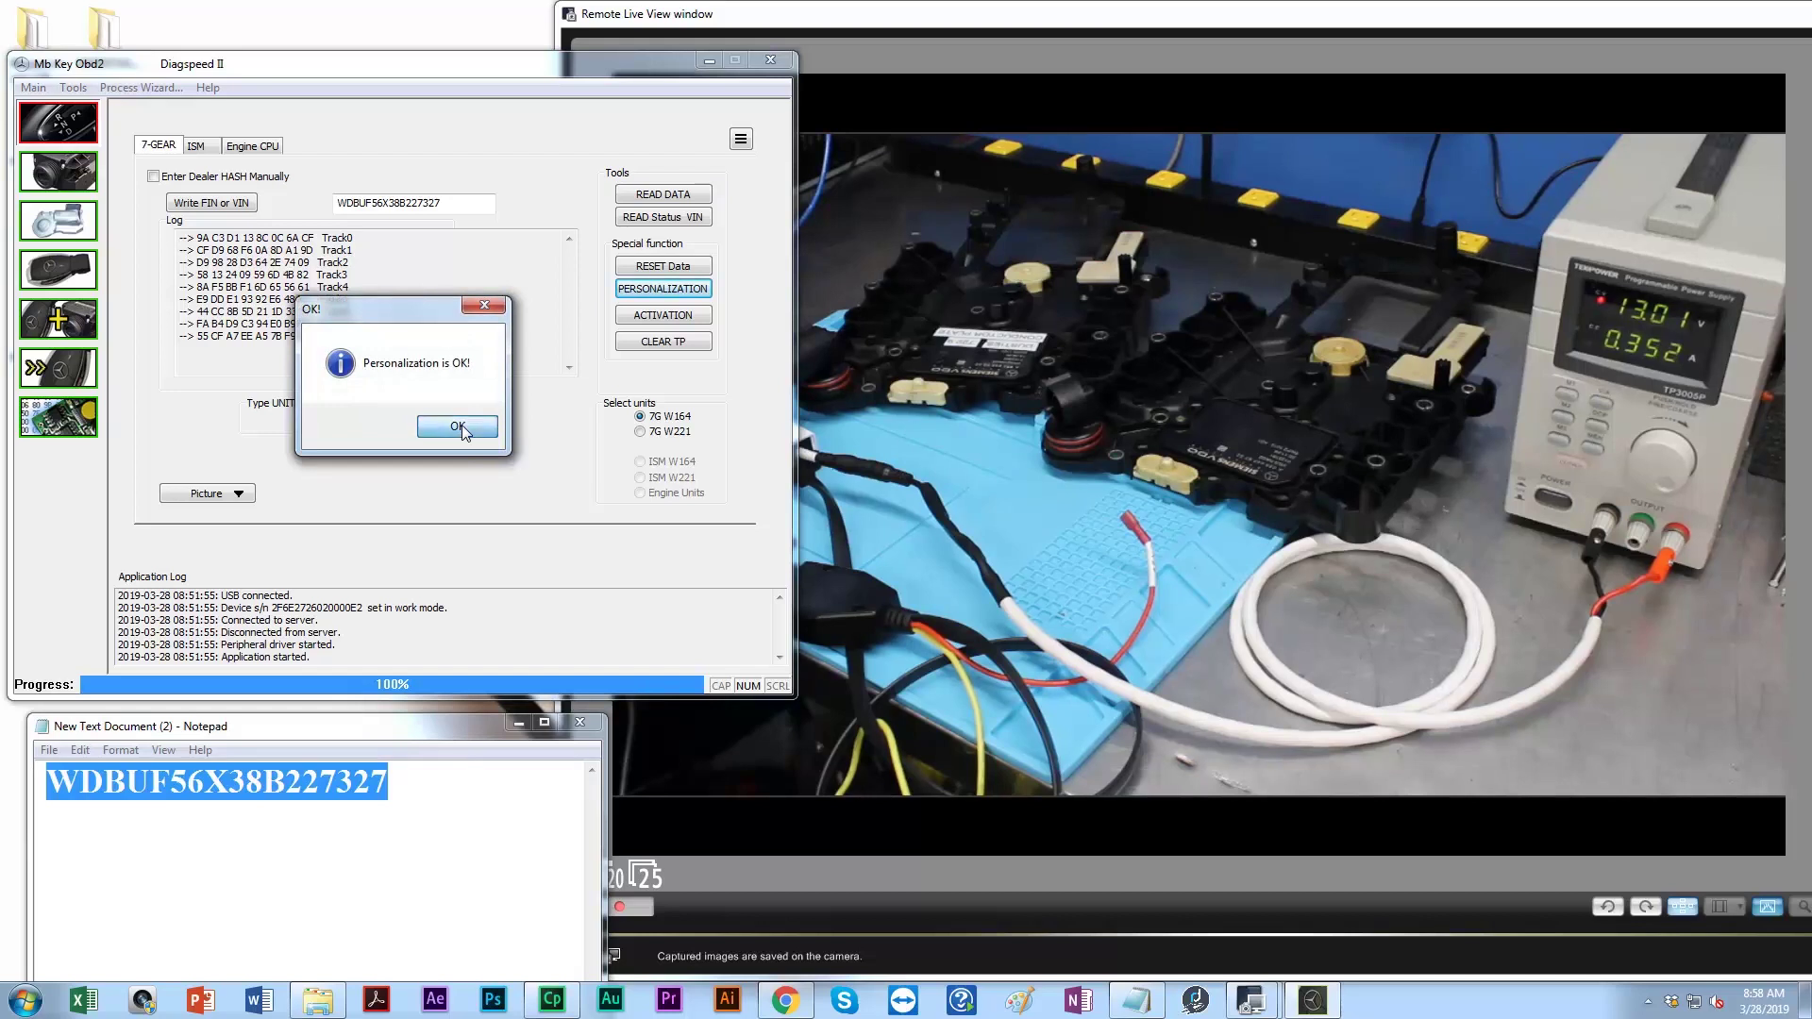
left_click(456, 427)
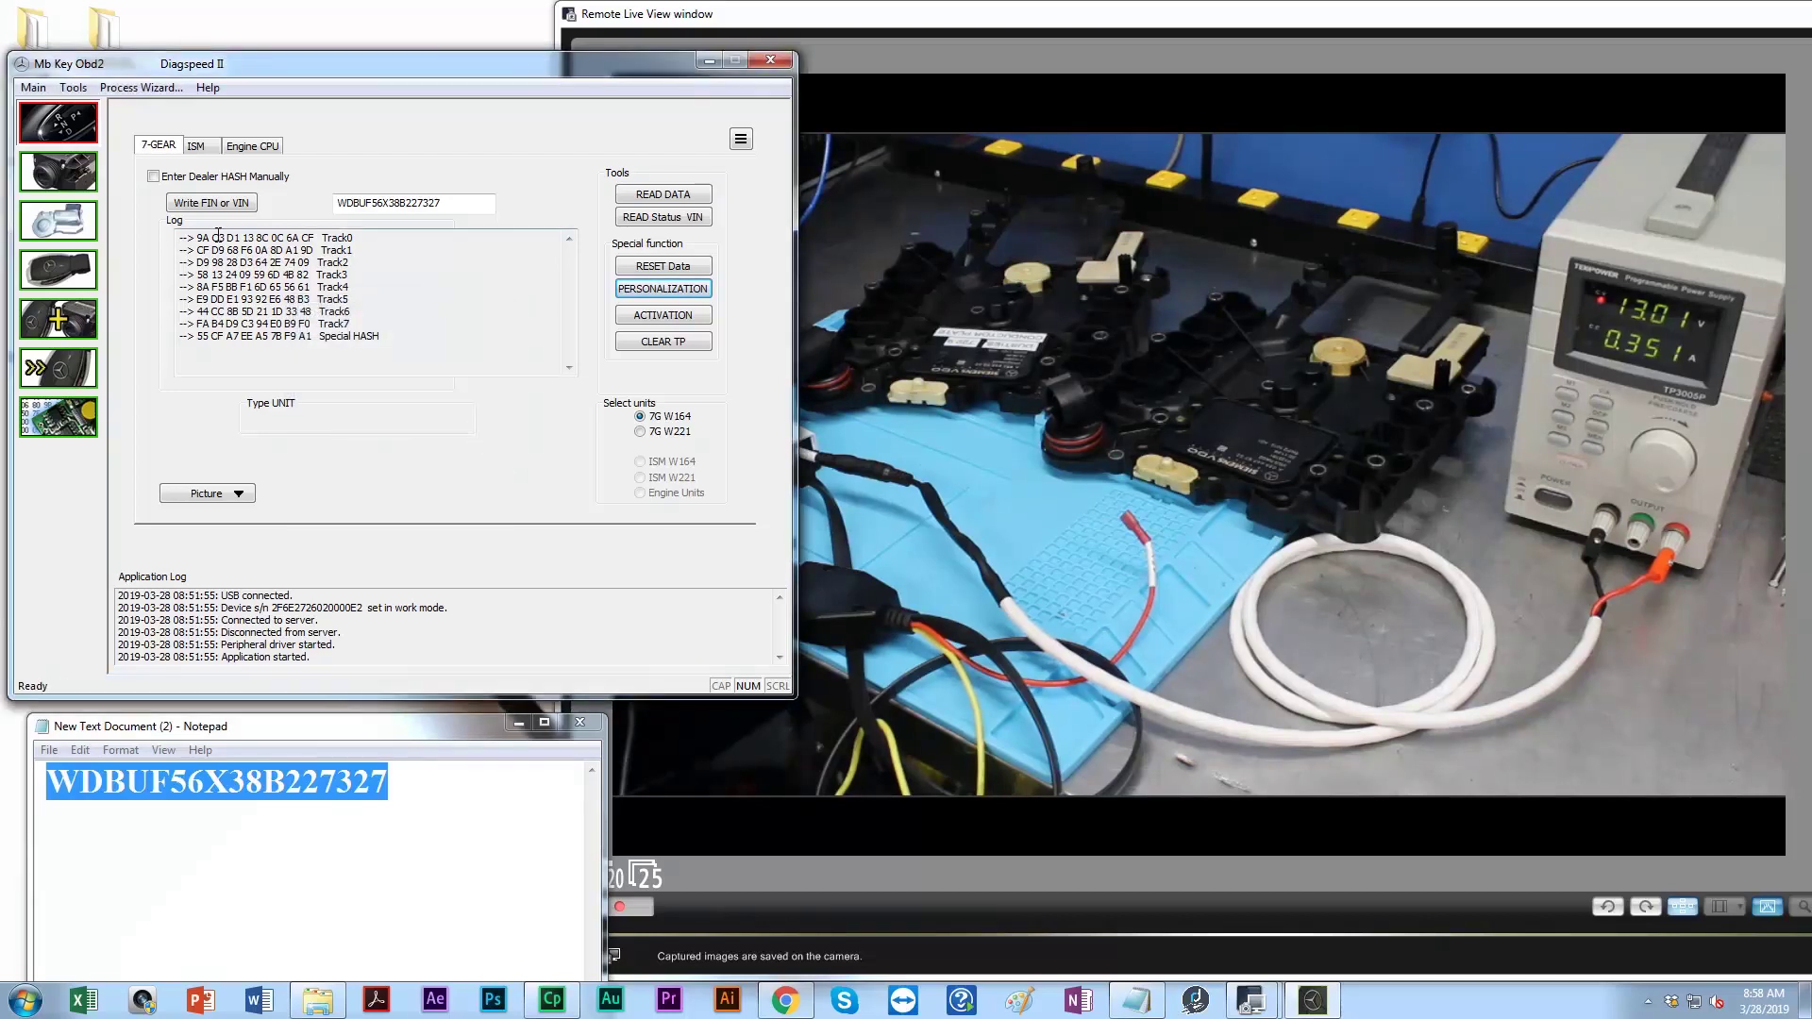
left_click_drag(198, 238, 317, 238)
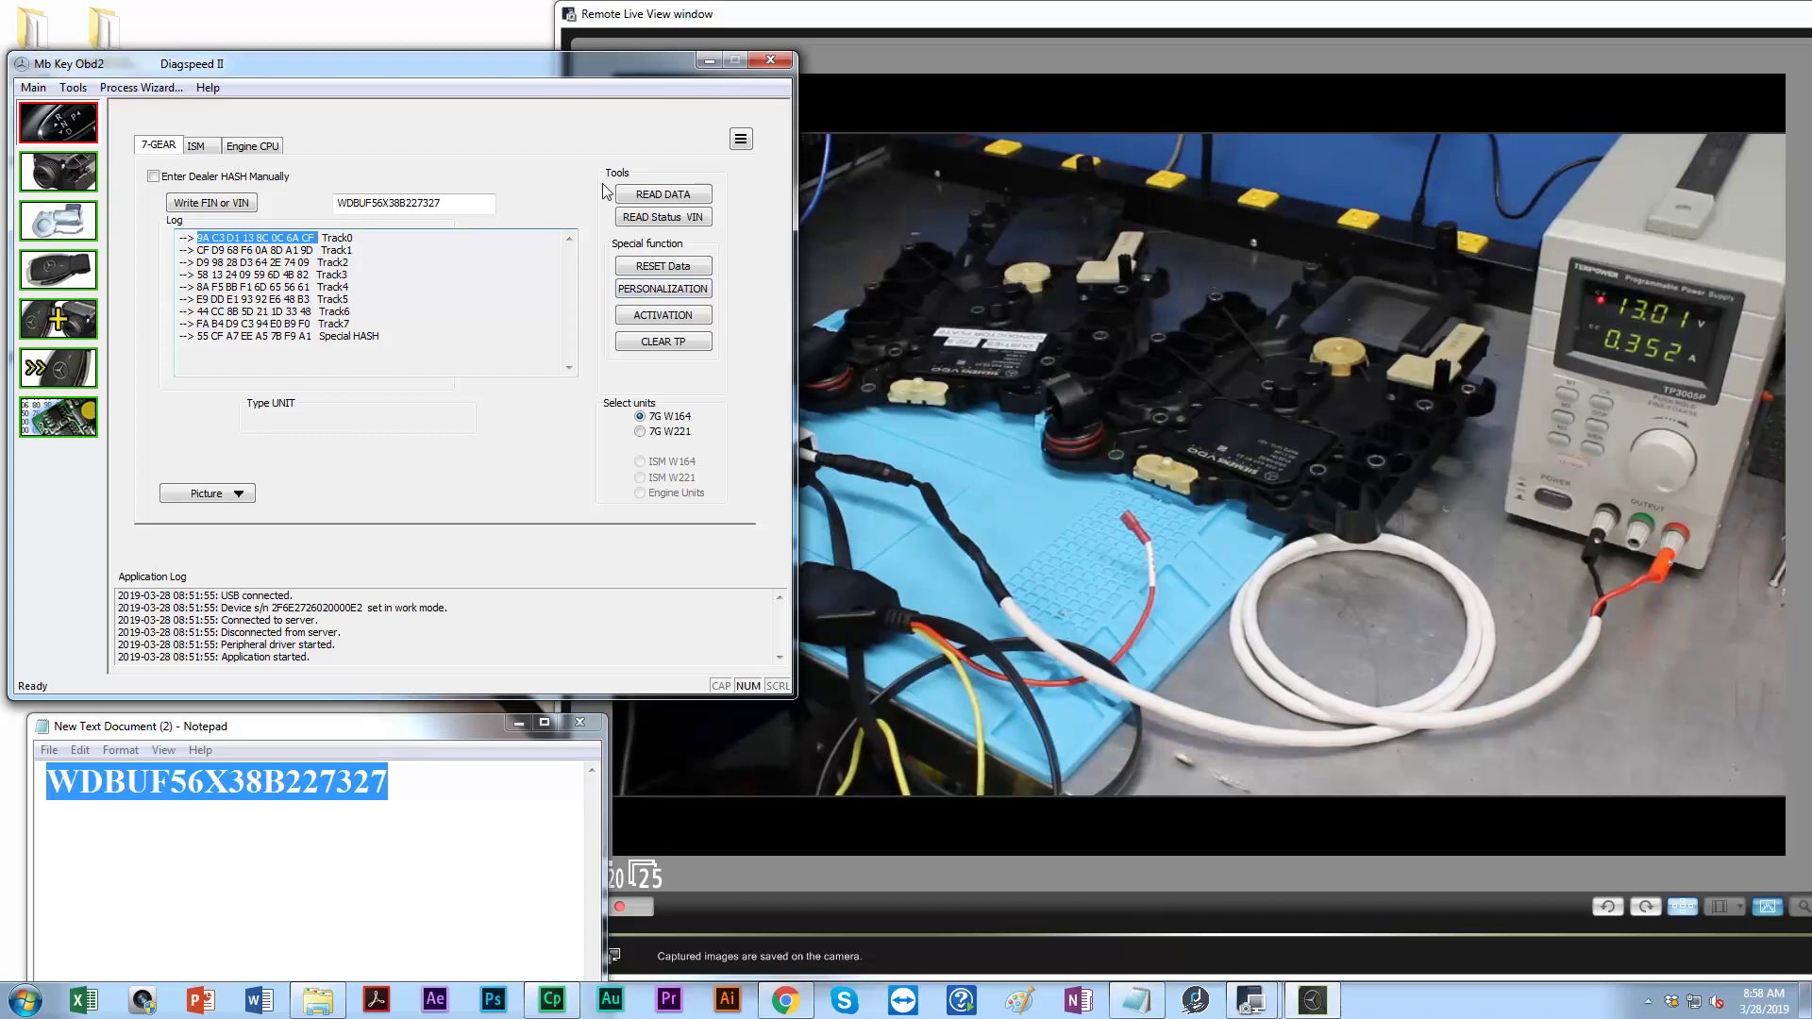
left_click(672, 196)
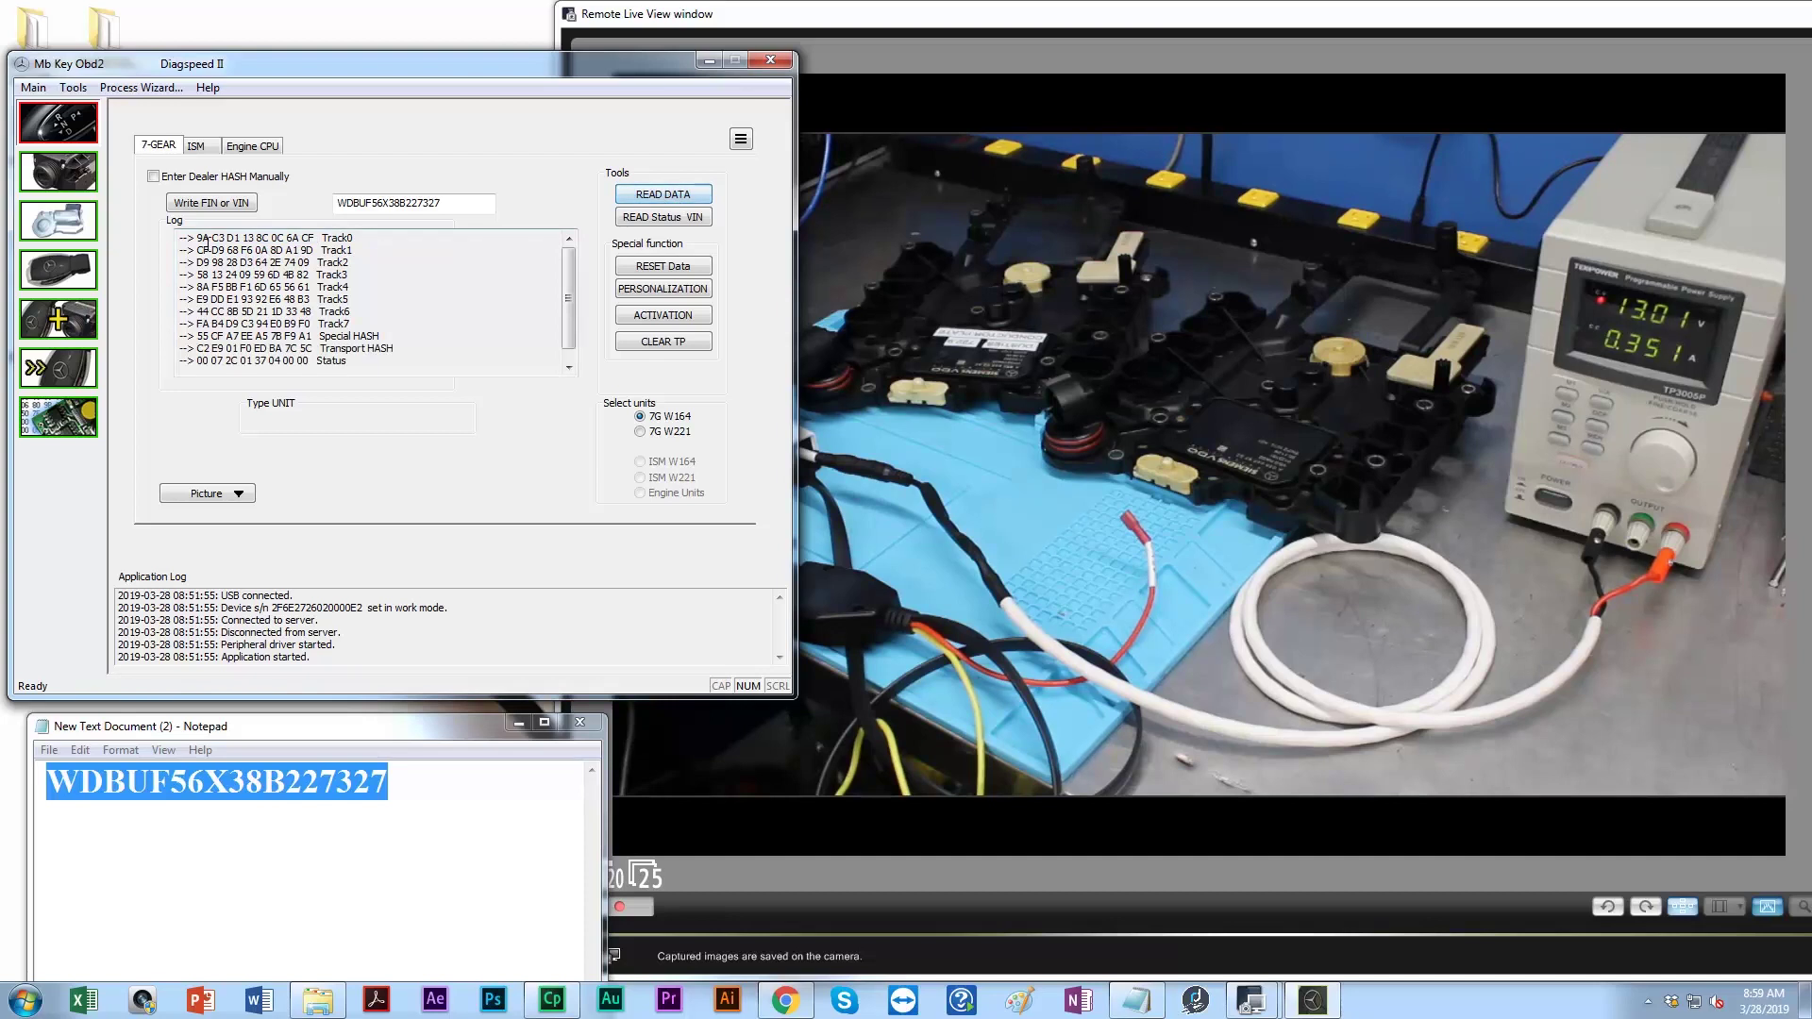
left_click_drag(197, 238, 351, 361)
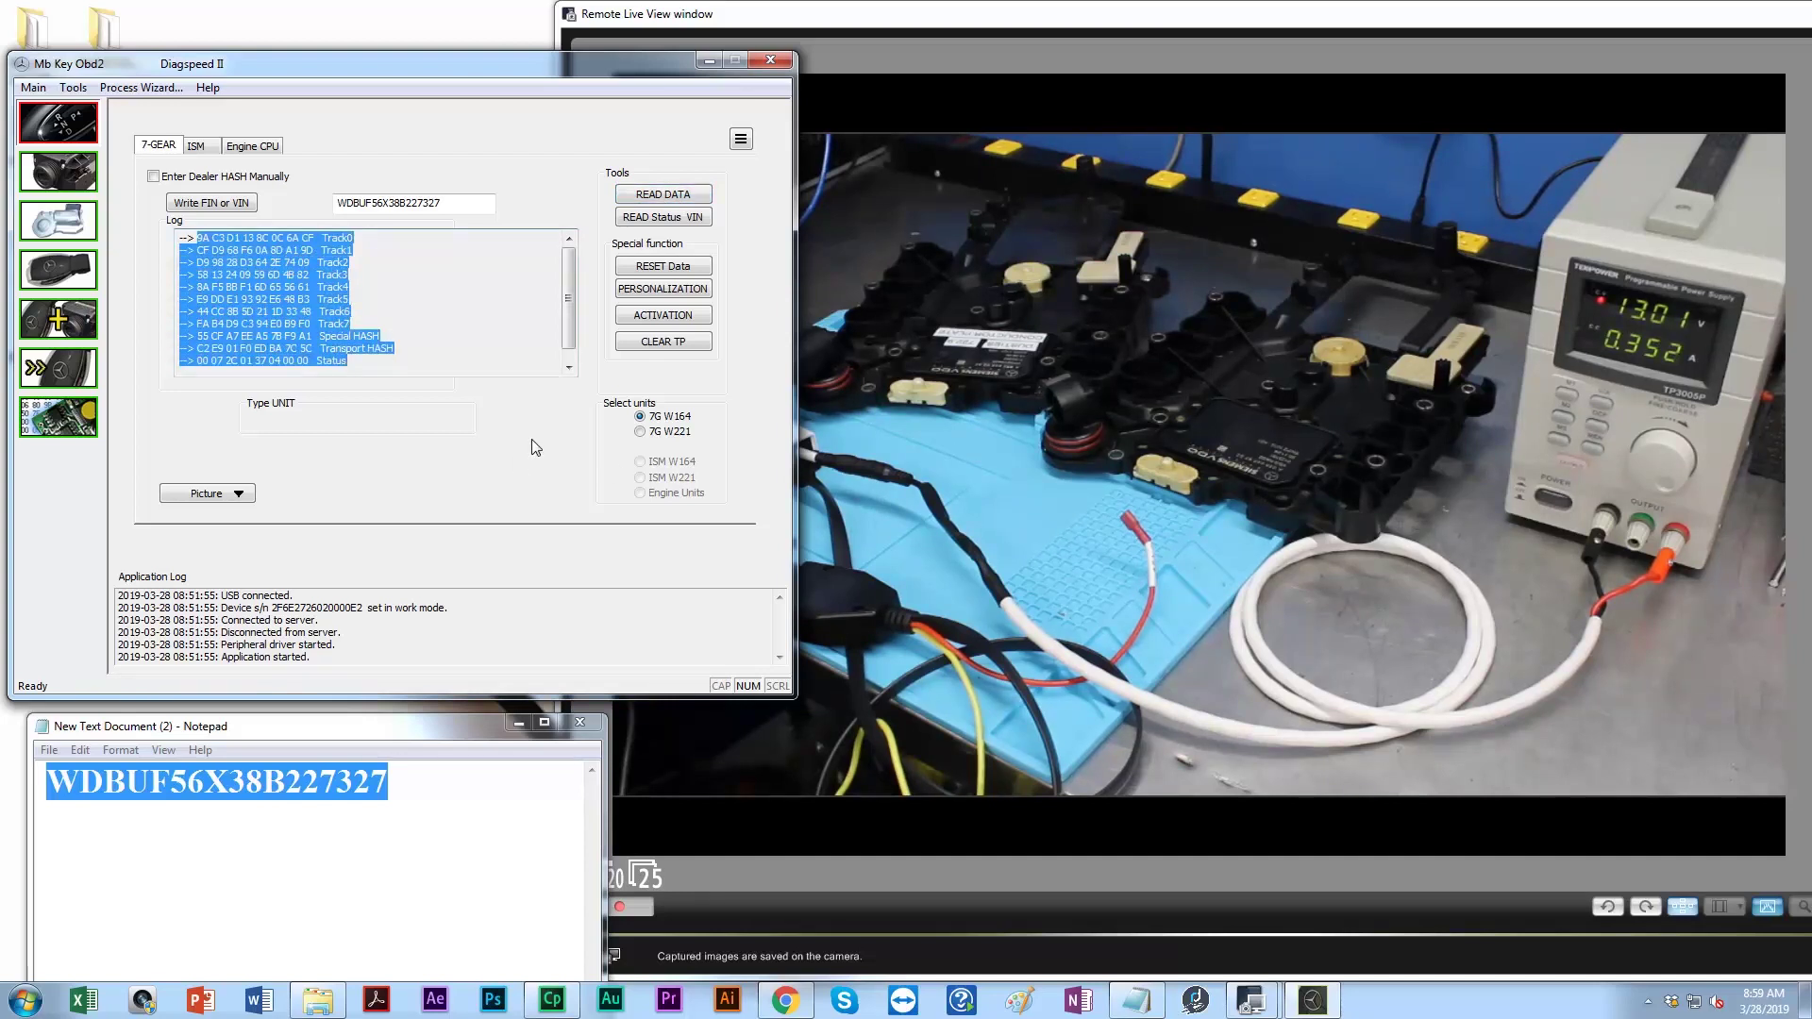
Read the personalized module's status and VIN and check its personalised and activate flags
left_click(647, 221)
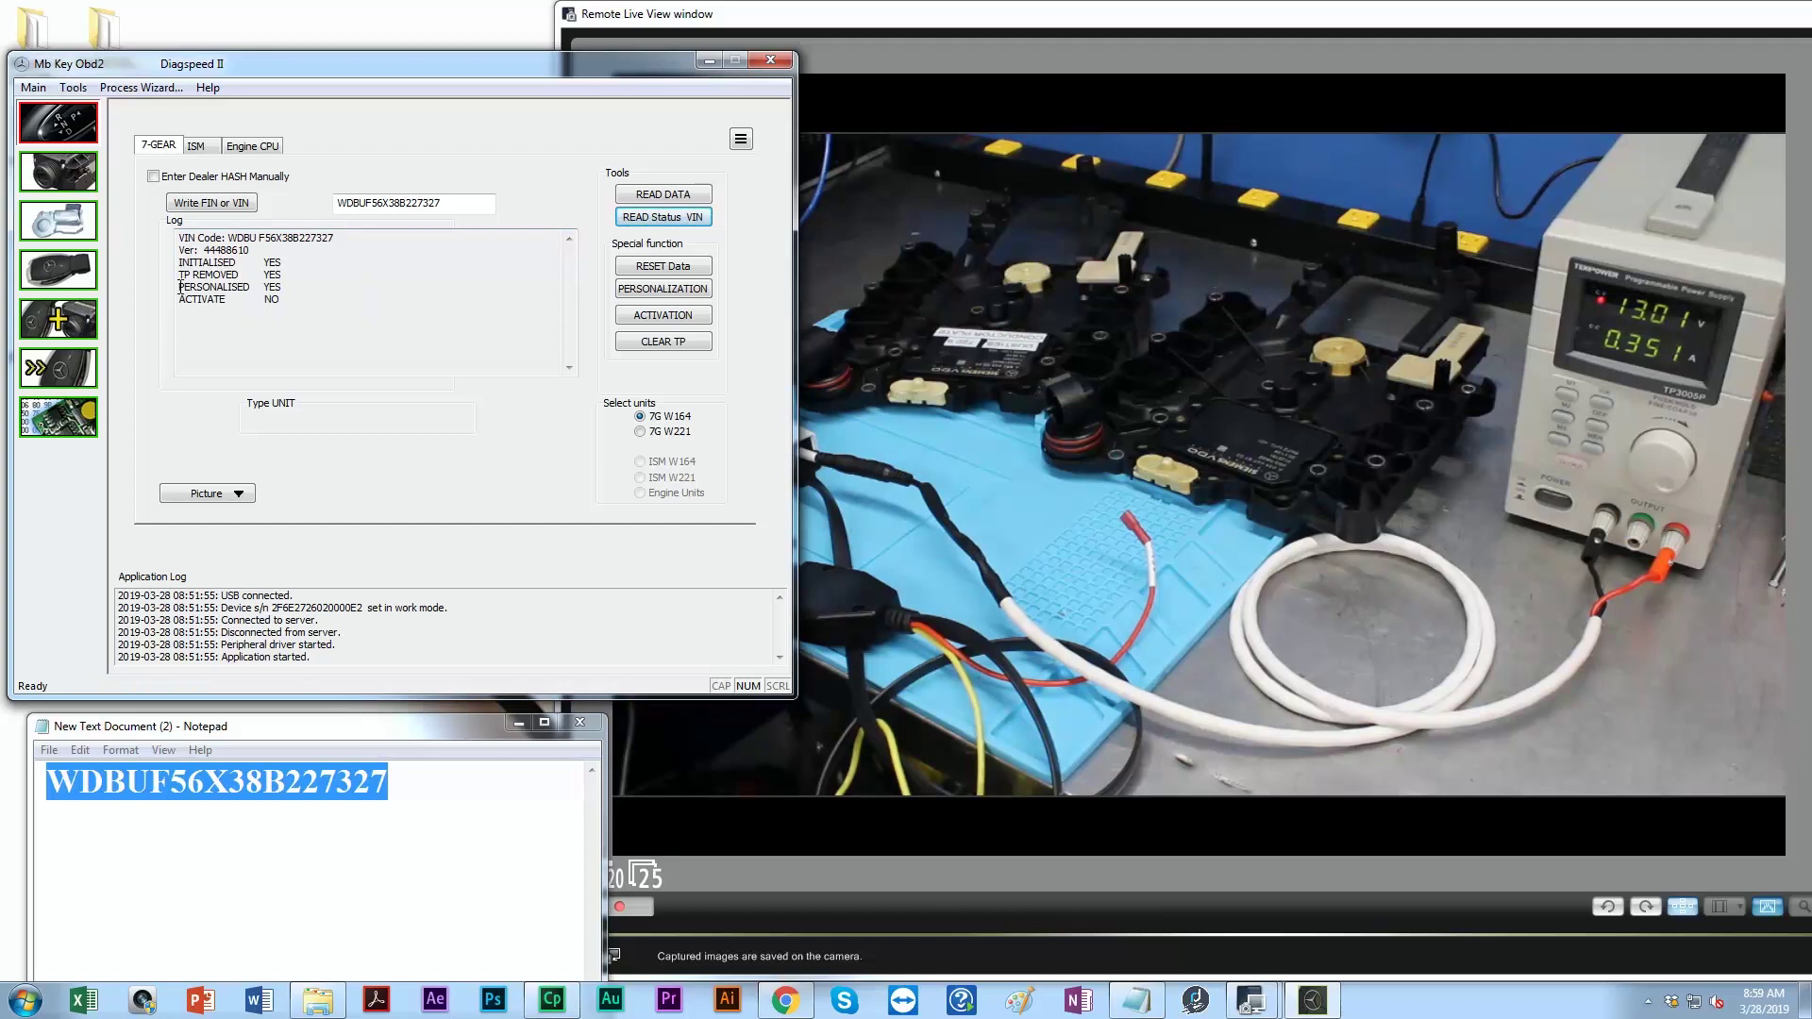
left_click_drag(179, 287, 290, 288)
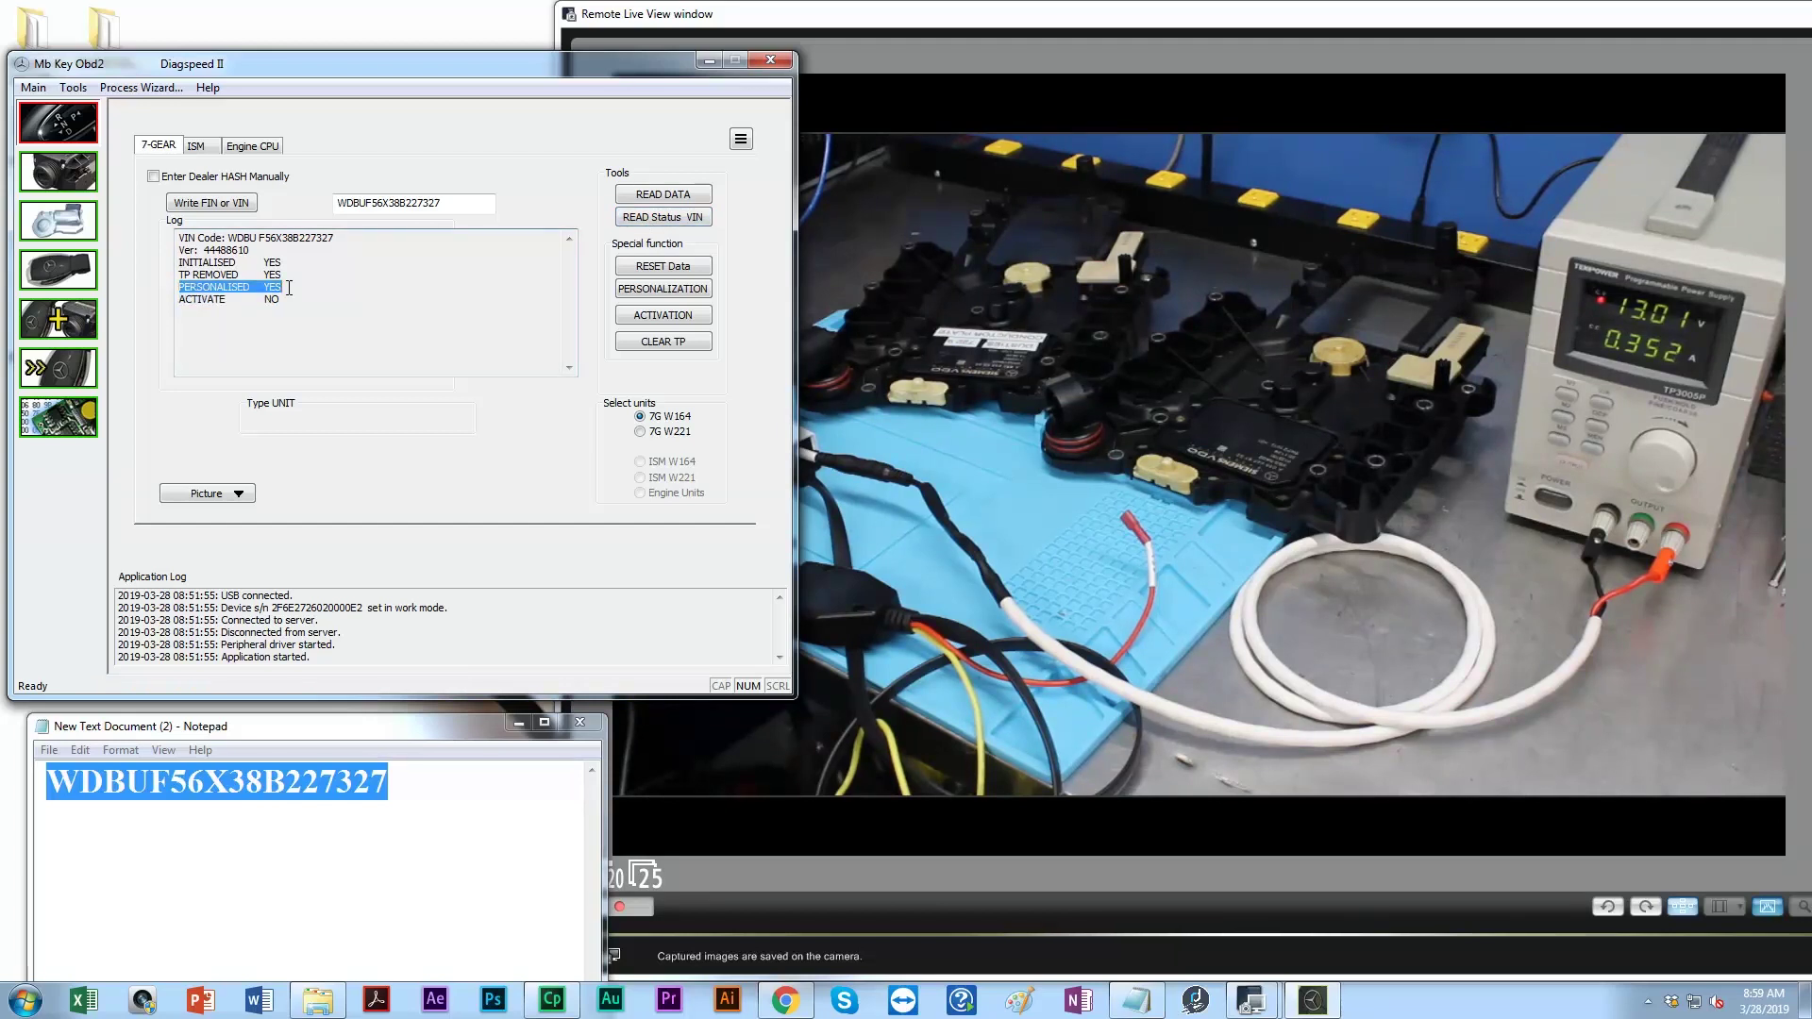
left_click_drag(179, 299, 297, 301)
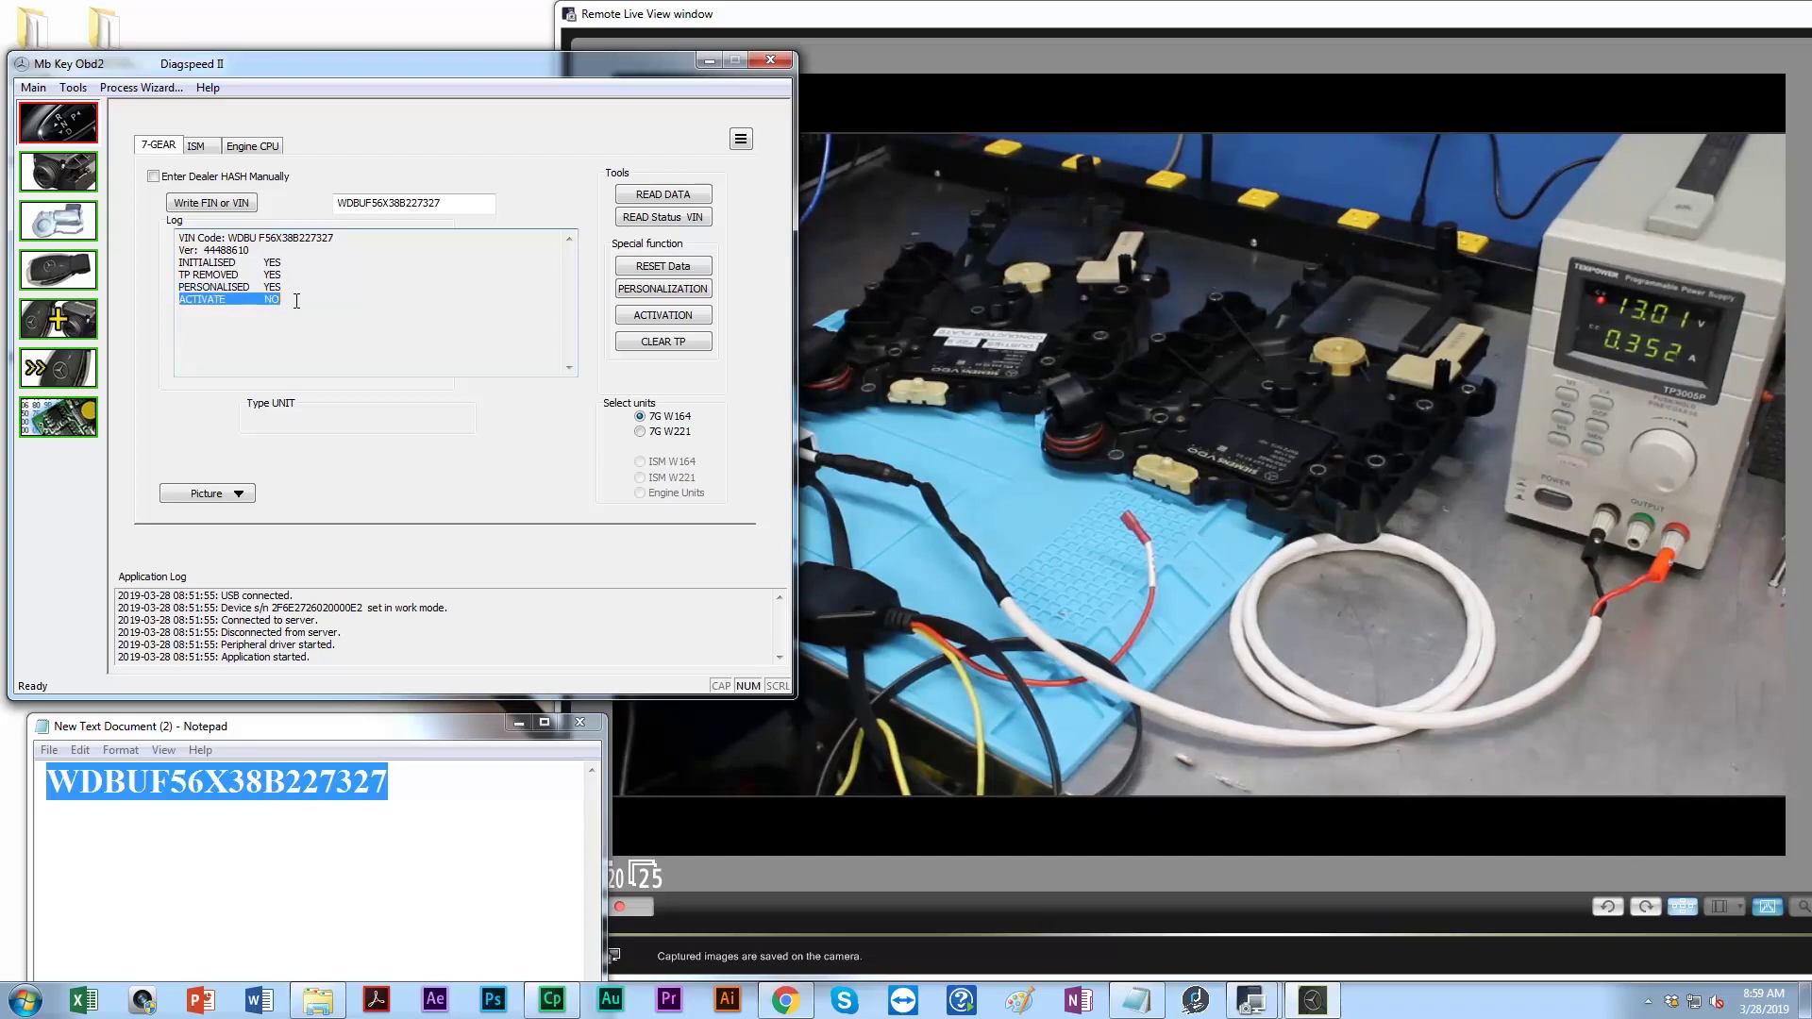
Read the personalized module's data once more and run the activation on it
left_click(663, 195)
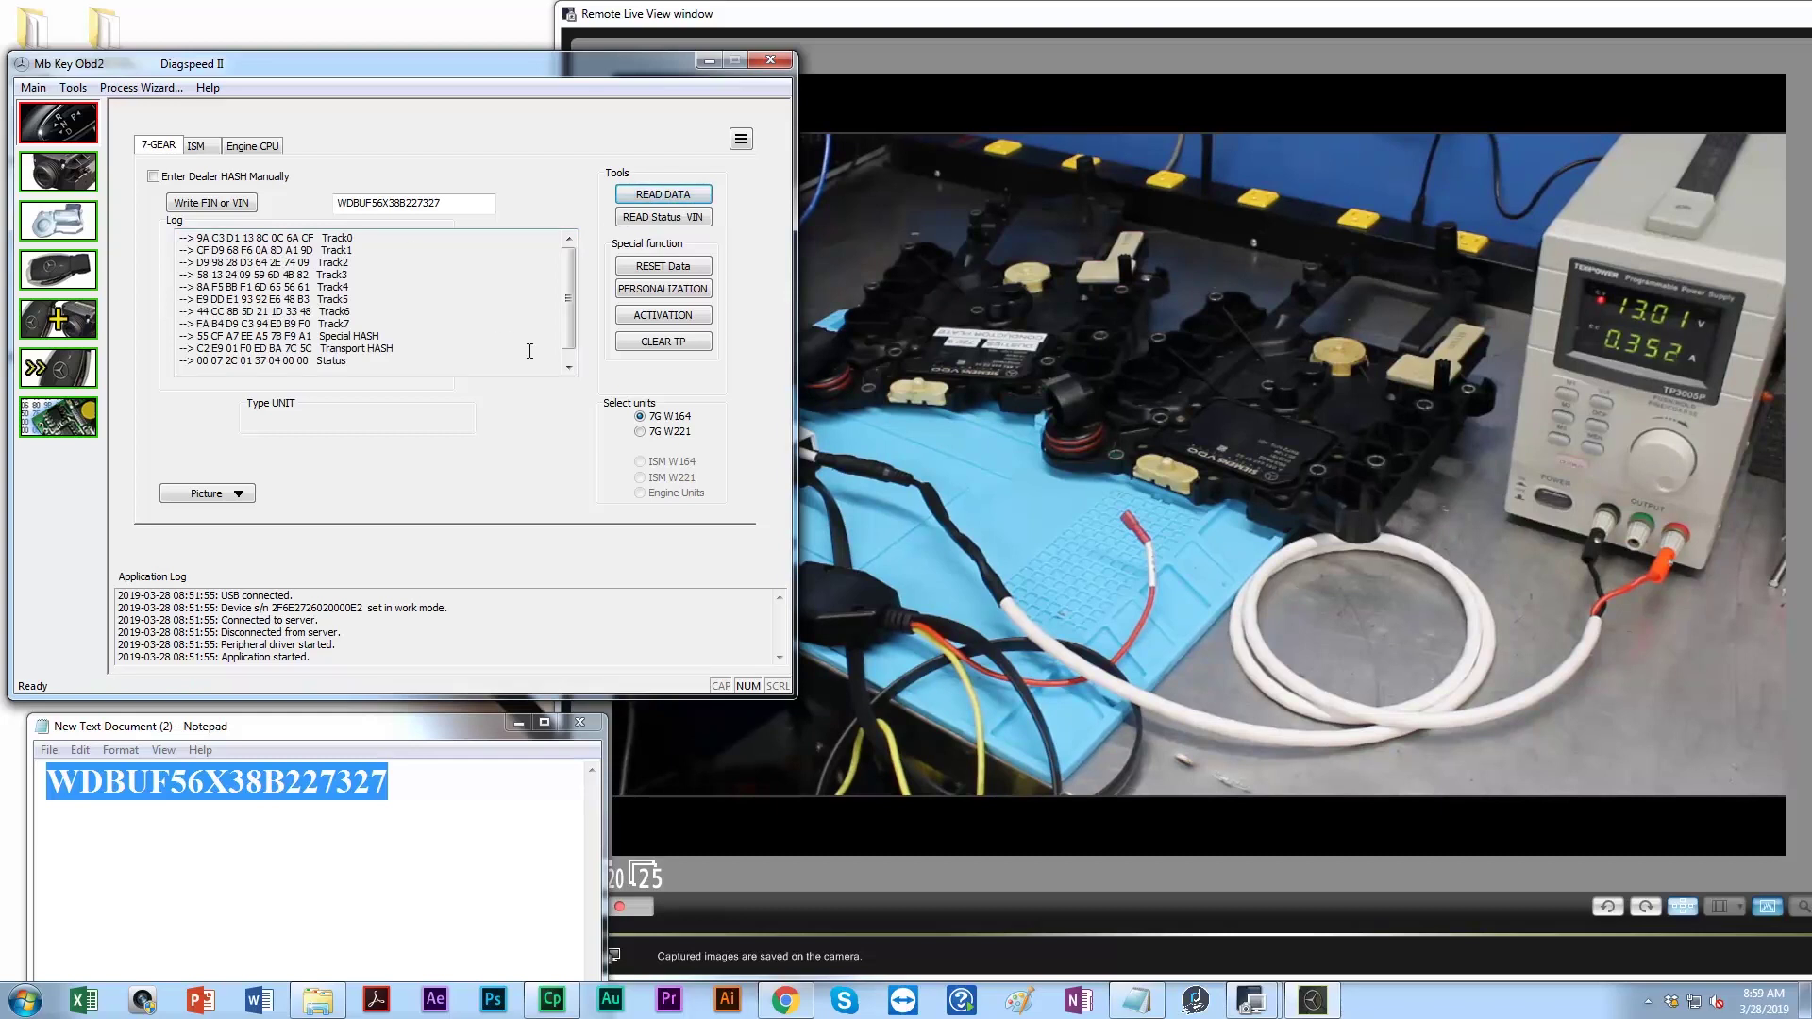
left_click(689, 317)
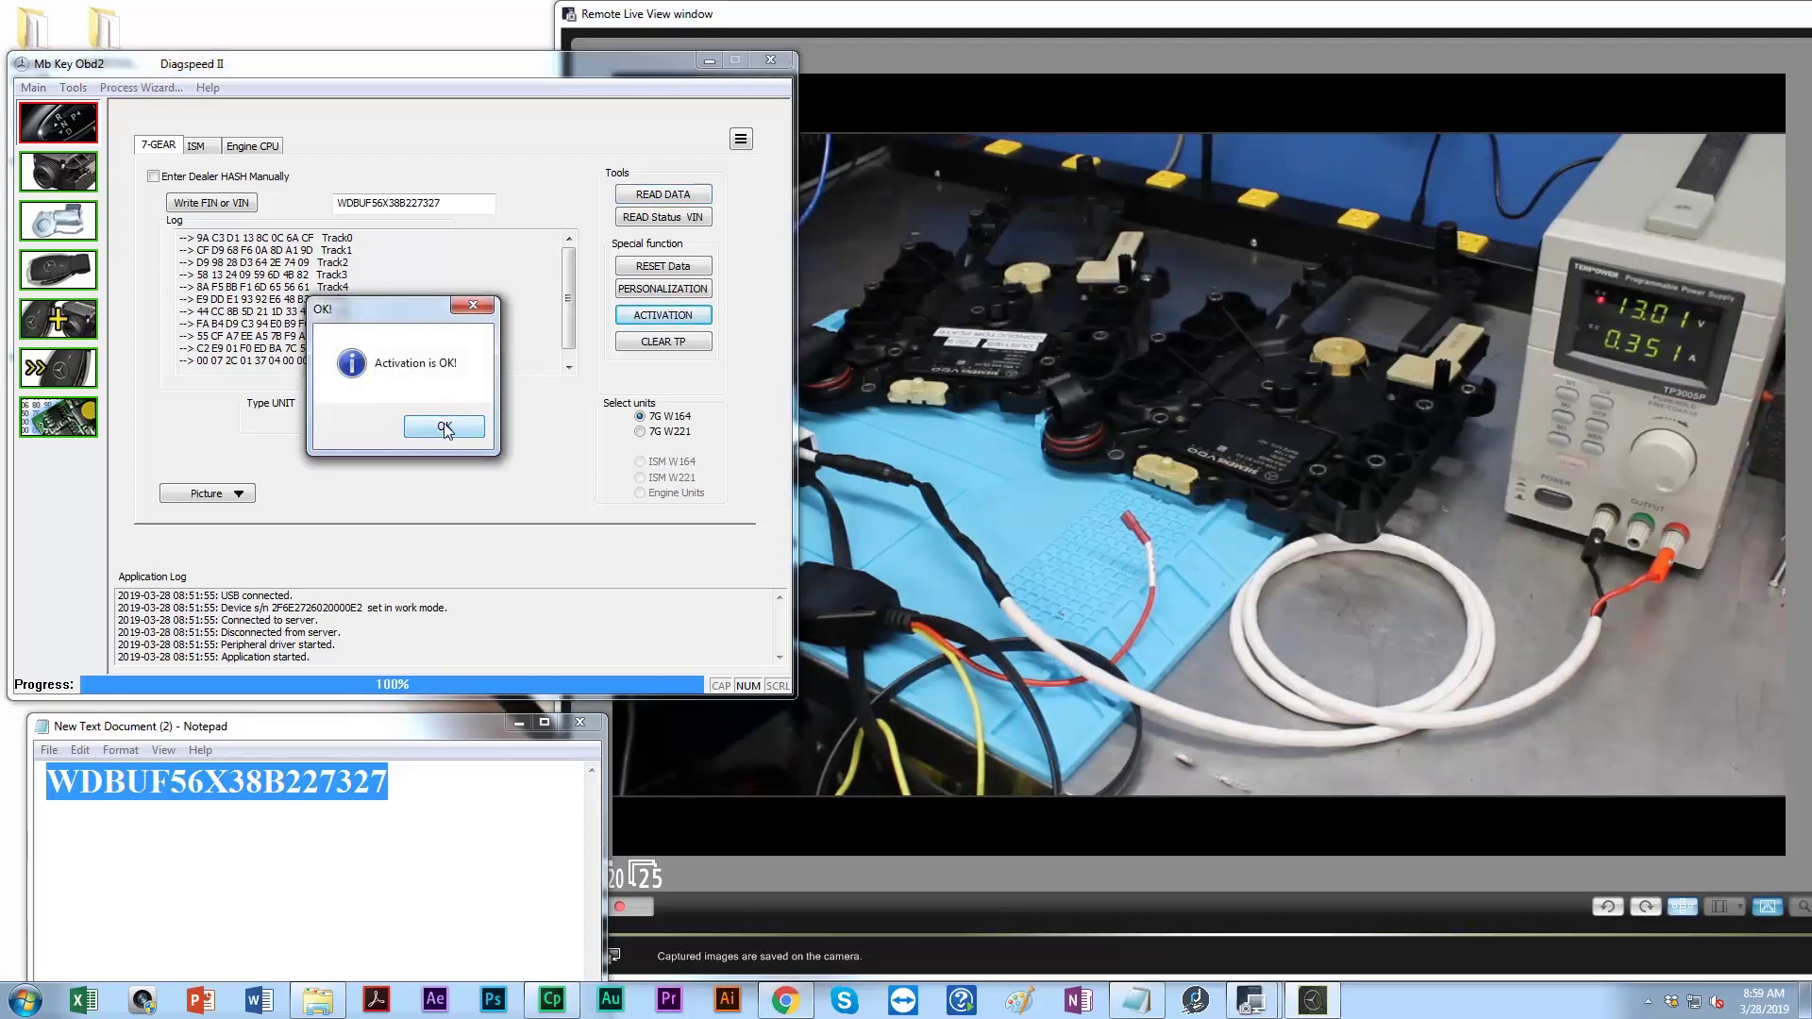
left_click(445, 428)
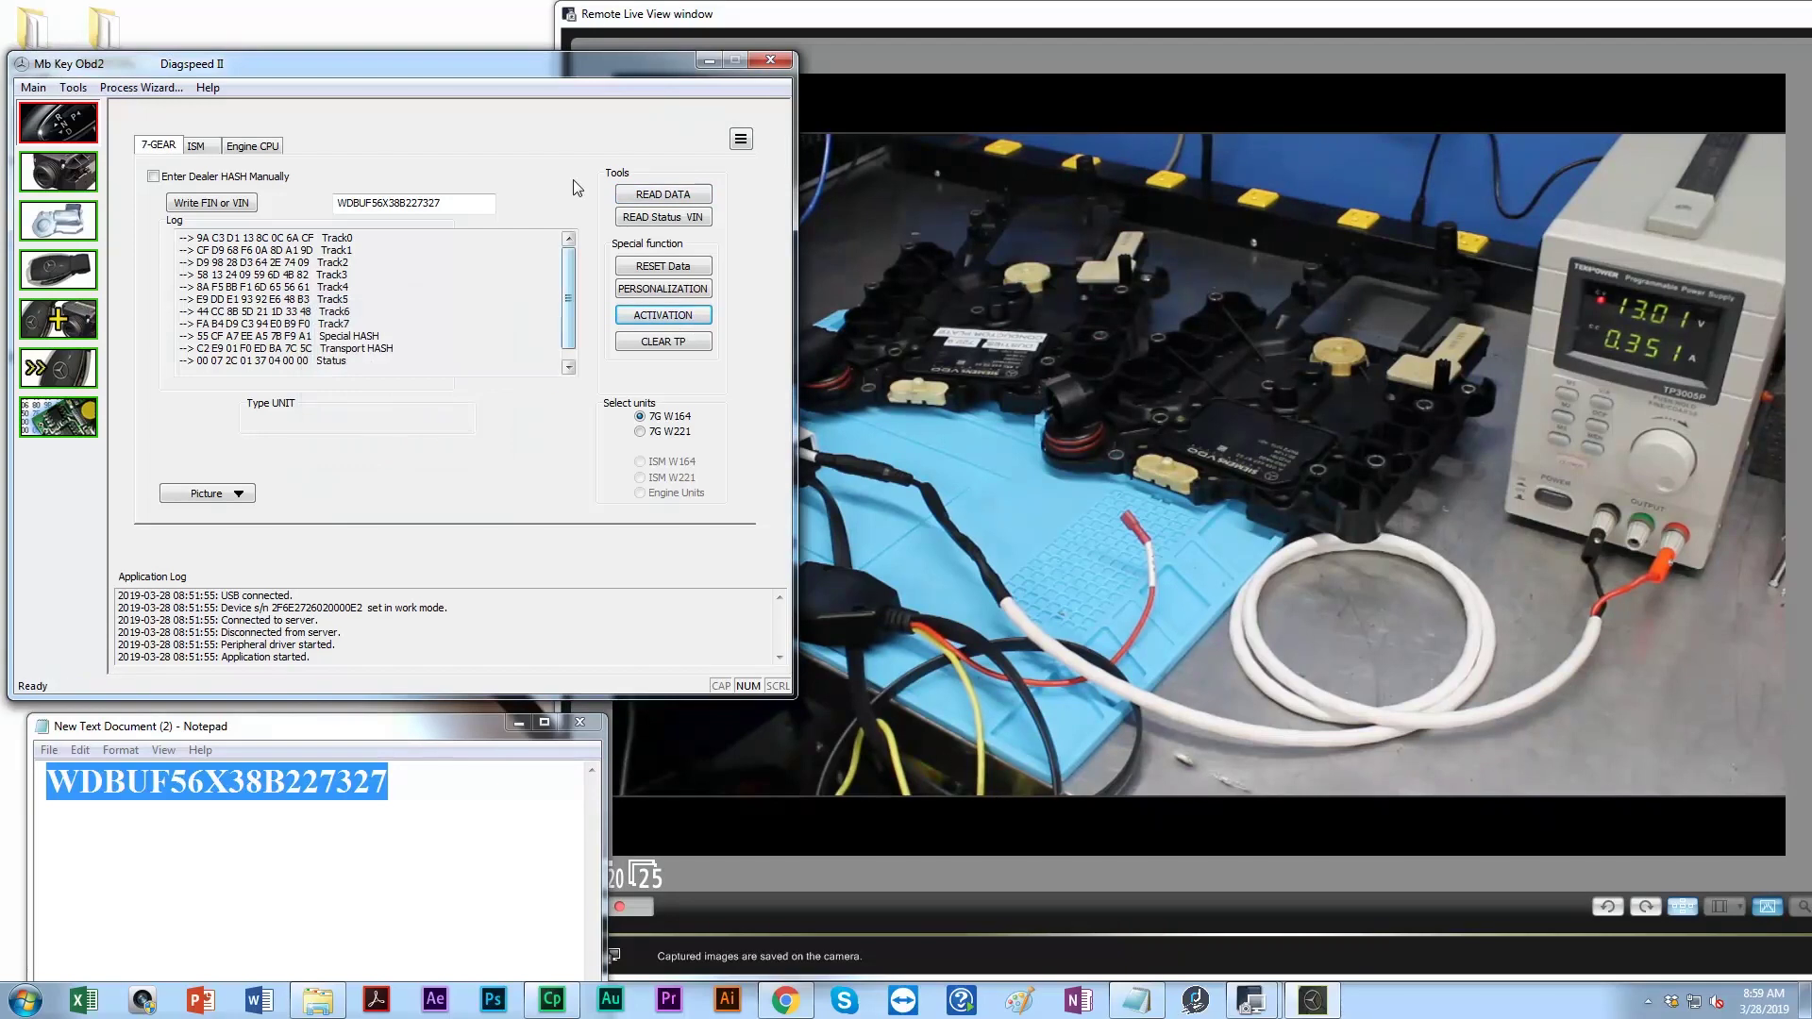
Read the status and VIN again following the activation and check the activate flag
left_click(630, 223)
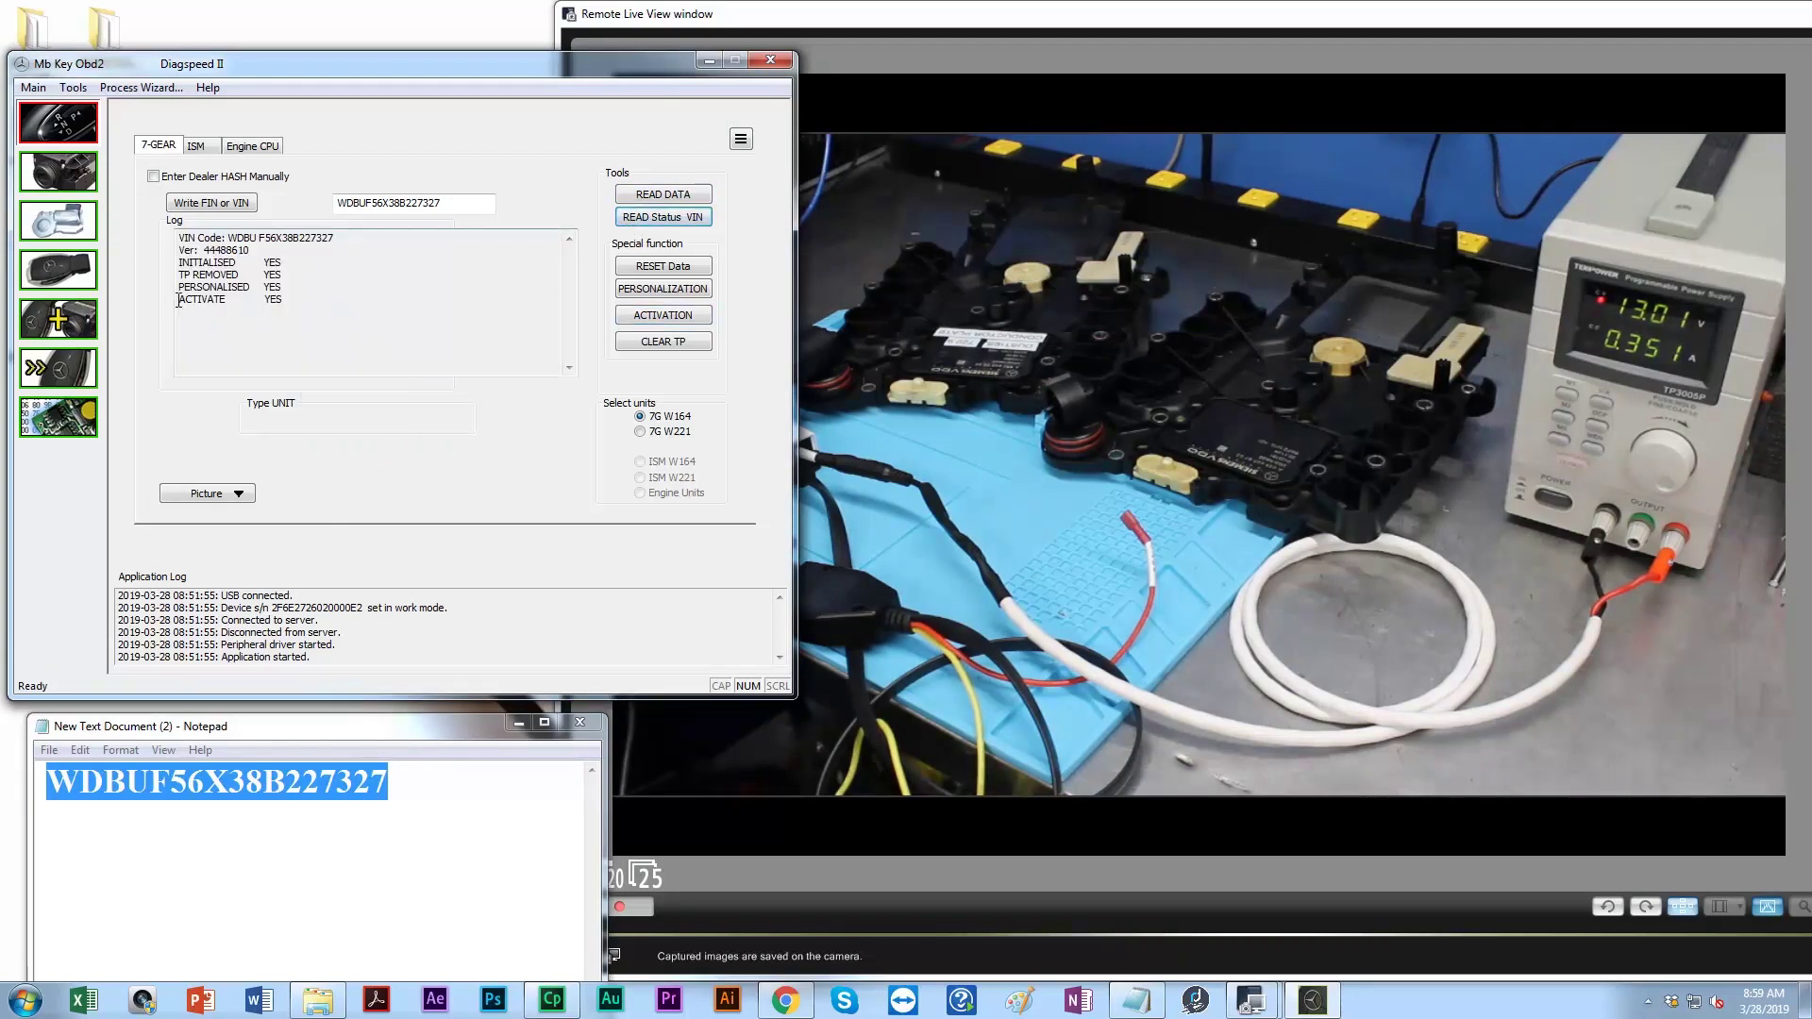
left_click_drag(179, 299, 274, 312)
left_click(380, 325)
left_click_drag(180, 299, 285, 300)
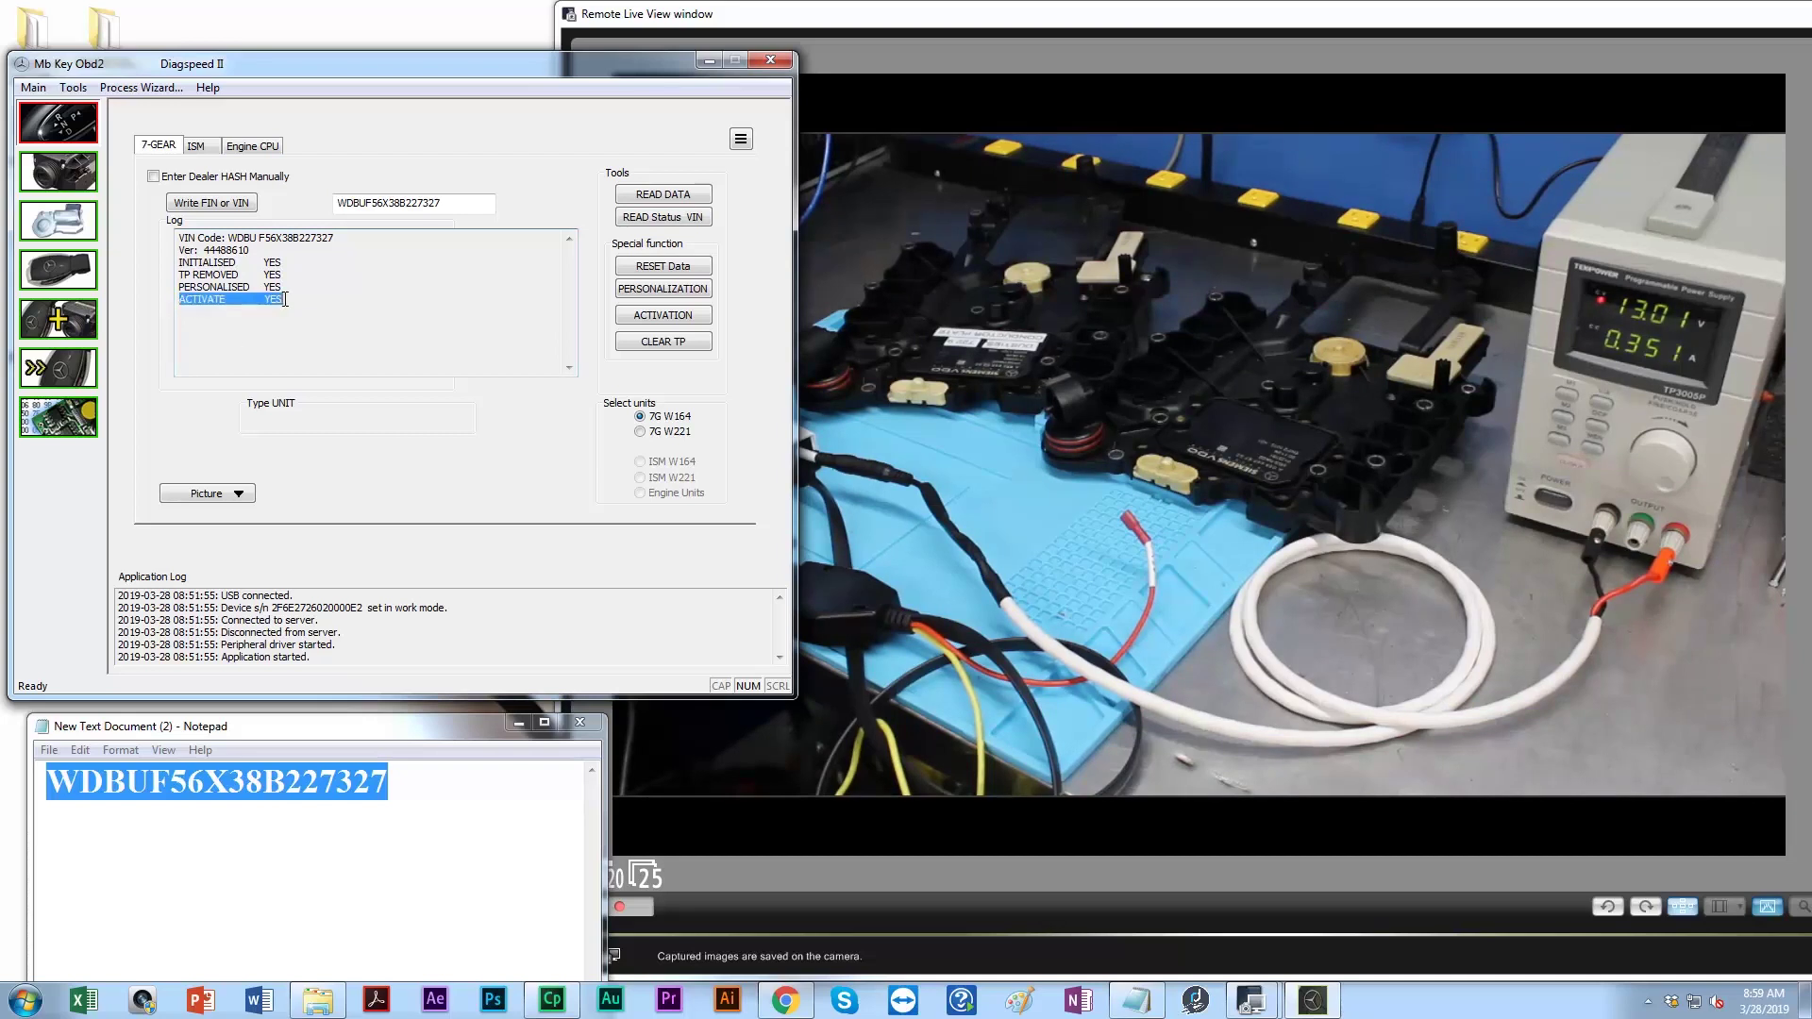